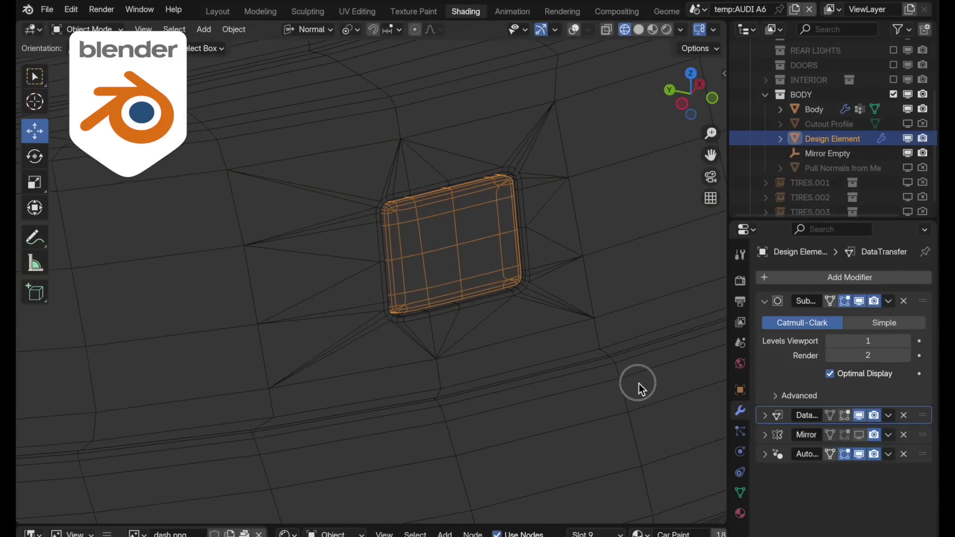
Step: Inspect the Cutout Profile, then reselect the Body and view the cutout head-on
{"action": "middle_click_drag", "start_coordinate": [629, 385], "coordinate": [555, 393]}
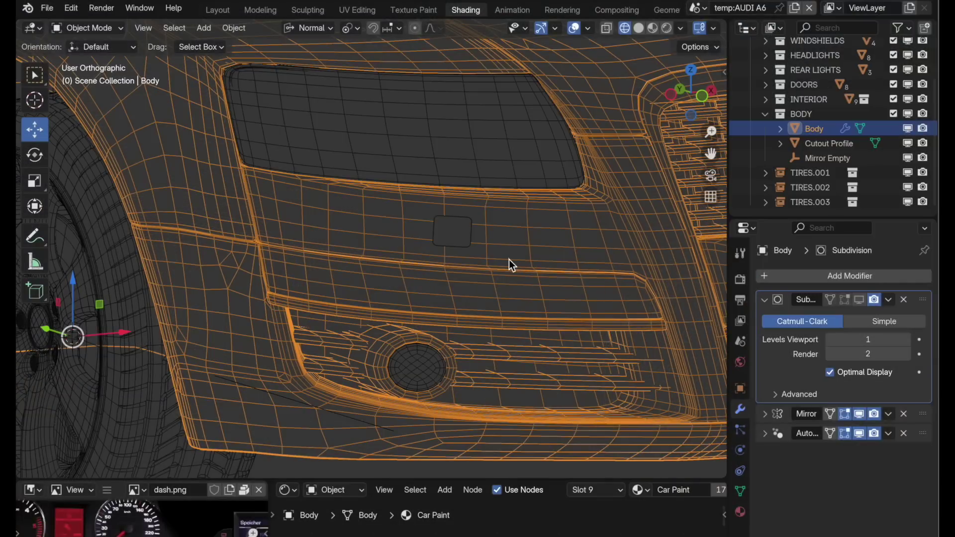
{"action": "scroll", "coordinate": [509, 259], "scroll_direction": "up", "scroll_amount": 10}
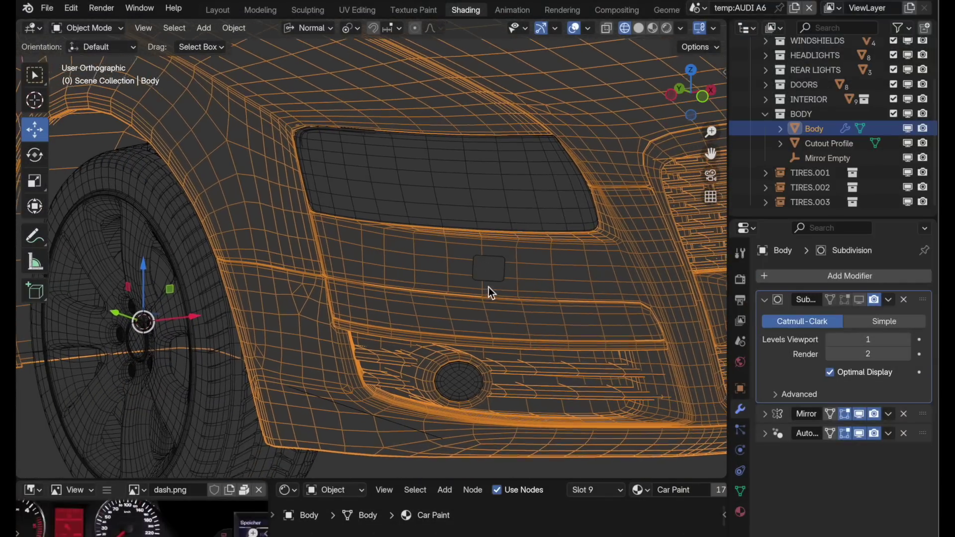
{"action": "scroll", "coordinate": [512, 279], "scroll_direction": "right", "scroll_amount": 2}
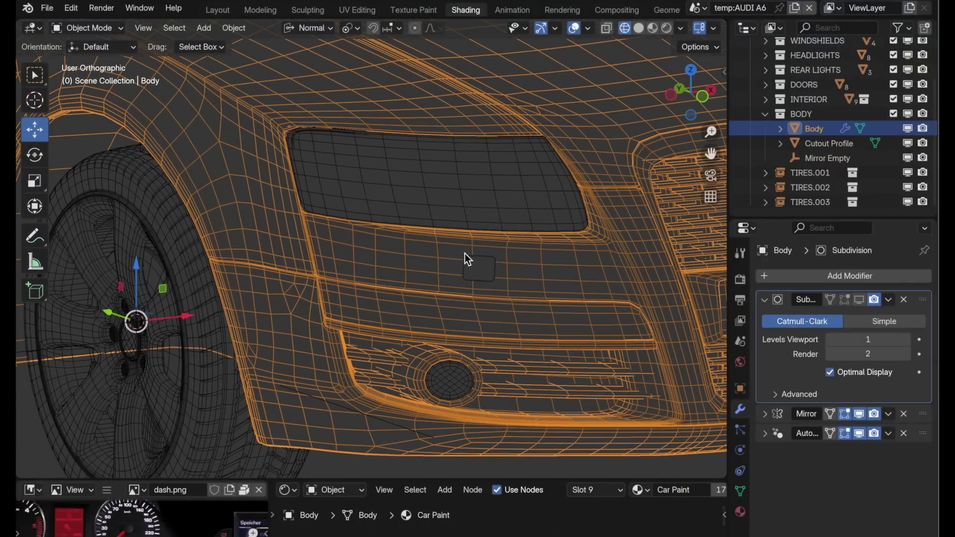
{"action": "scroll", "coordinate": [507, 262], "scroll_direction": "up", "scroll_amount": 3}
{"action": "left_click", "coordinate": [508, 271]}
{"action": "scroll", "coordinate": [531, 260], "scroll_direction": "up", "scroll_amount": 4}
{"action": "scroll", "coordinate": [549, 240], "scroll_direction": "up", "scroll_amount": 3}
{"action": "middle_click_drag", "start_coordinate": [440, 261], "coordinate": [487, 265]}
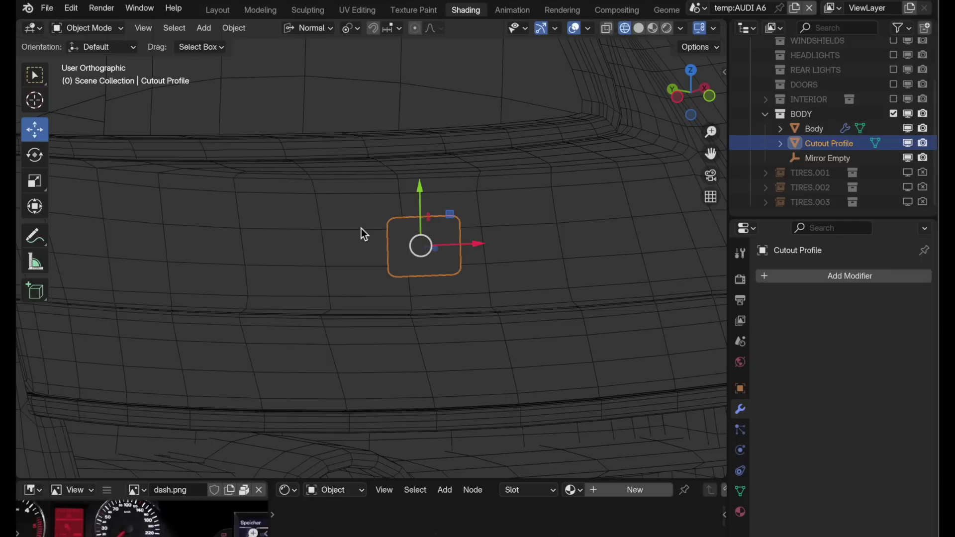
{"action": "scroll", "coordinate": [419, 259], "scroll_direction": "up", "scroll_amount": 2}
{"action": "scroll", "coordinate": [390, 204], "scroll_direction": "up", "scroll_amount": 1}
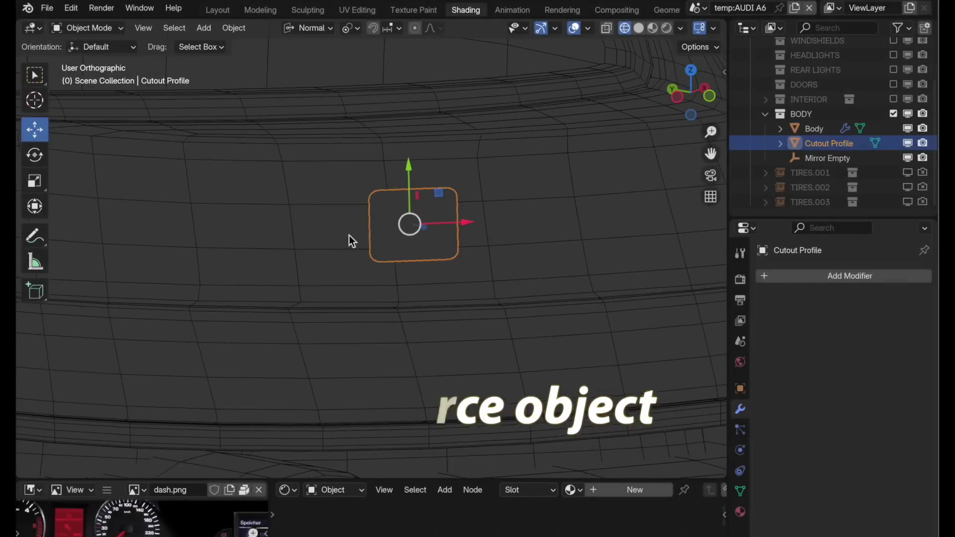
{"action": "scroll", "coordinate": [339, 237], "scroll_direction": "down", "scroll_amount": 2}
{"action": "left_click", "coordinate": [320, 214]}
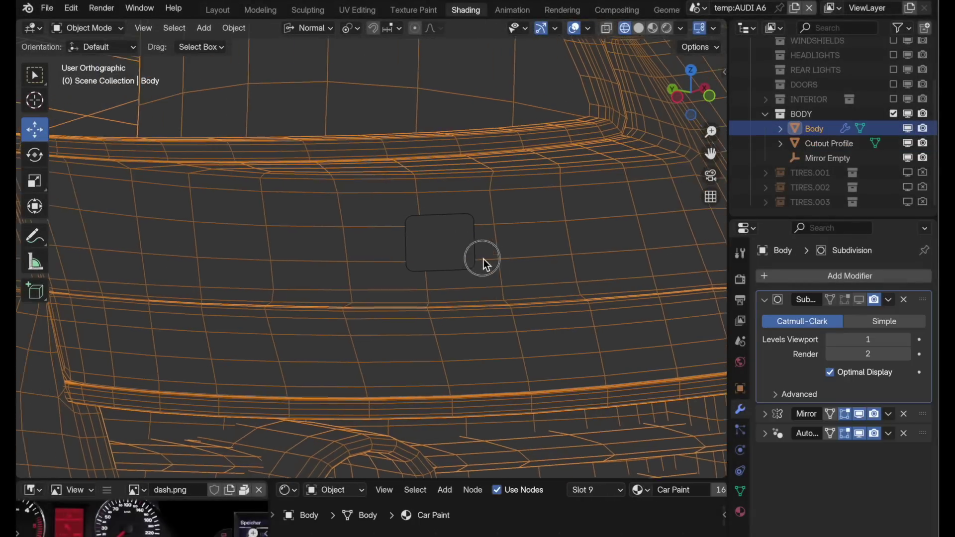
{"action": "scroll", "coordinate": [478, 262], "scroll_direction": "up", "scroll_amount": 2}
{"action": "middle_click_drag", "start_coordinate": [476, 261], "coordinate": [484, 260]}
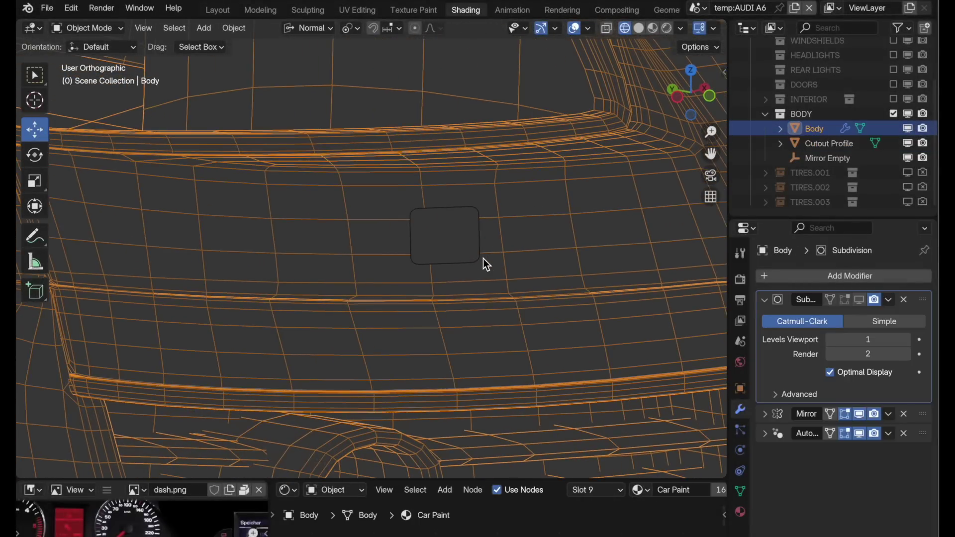
Step: In Edit Mode, circle-select the strip of body faces around the cutout
{"action": "key", "text": "Tab"}
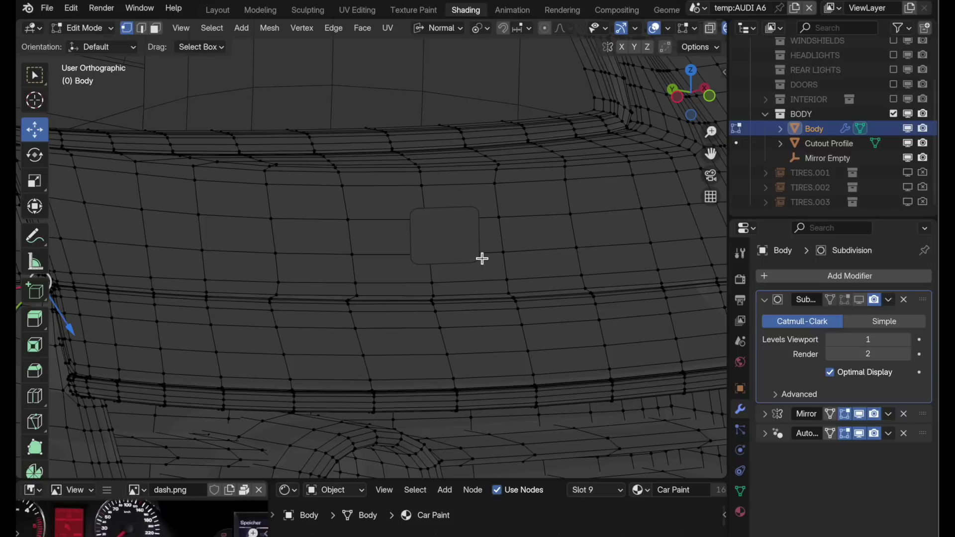
{"action": "left_click", "coordinate": [156, 28]}
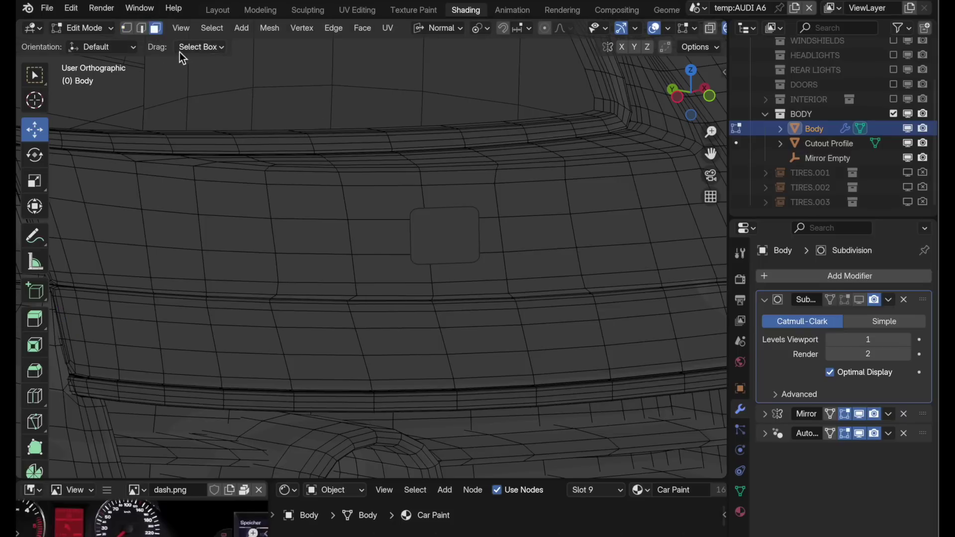
{"action": "left_click", "coordinate": [219, 47]}
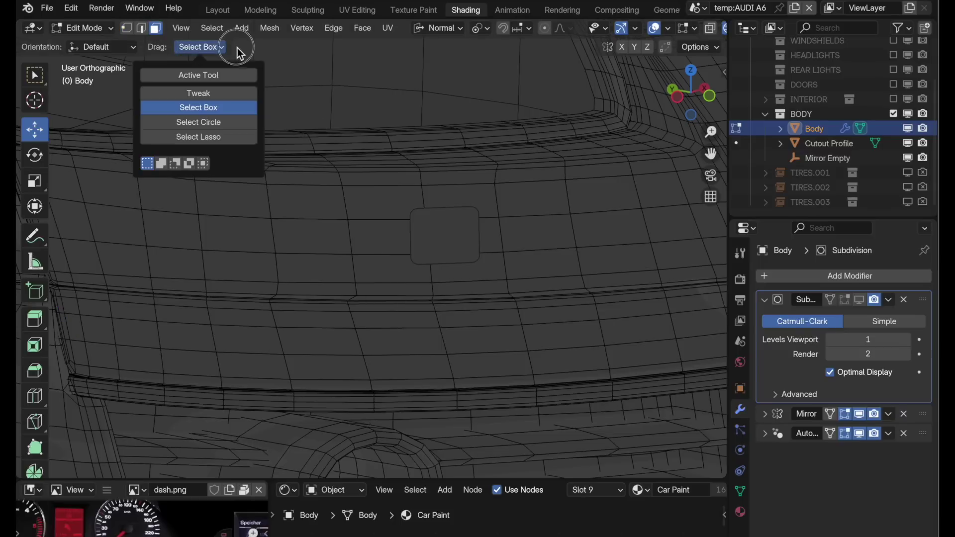
{"action": "left_click", "coordinate": [219, 122]}
{"action": "mouse_move", "coordinate": [392, 247]}
{"action": "left_mouse_down"}
{"action": "mouse_move", "coordinate": [603, 230]}
{"action": "mouse_move", "coordinate": [612, 221]}
{"action": "mouse_move", "coordinate": [534, 202]}
{"action": "mouse_move", "coordinate": [257, 212]}
{"action": "mouse_move", "coordinate": [258, 250]}
{"action": "mouse_move", "coordinate": [276, 261]}
{"action": "mouse_move", "coordinate": [622, 256]}
{"action": "left_mouse_up"}
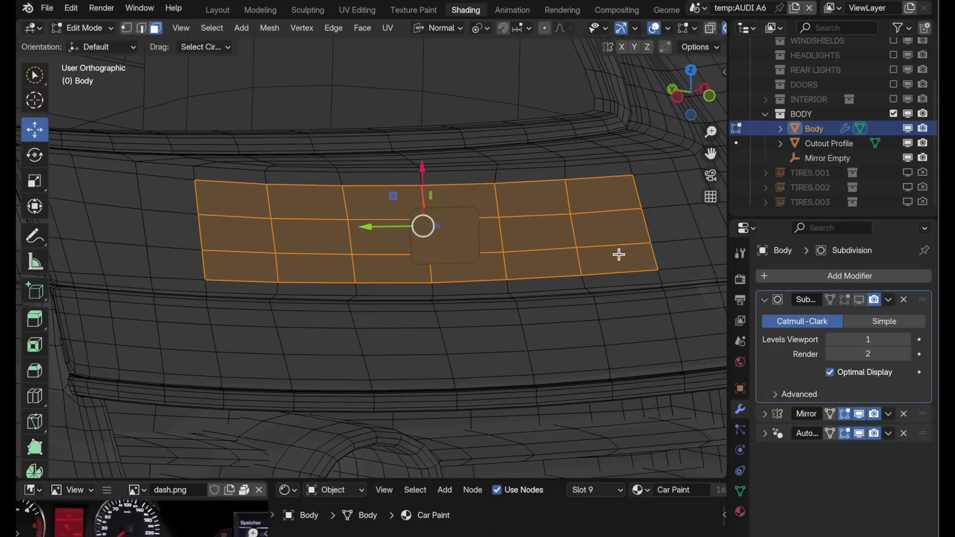
{"action": "middle_click_drag", "start_coordinate": [619, 255], "coordinate": [516, 257]}
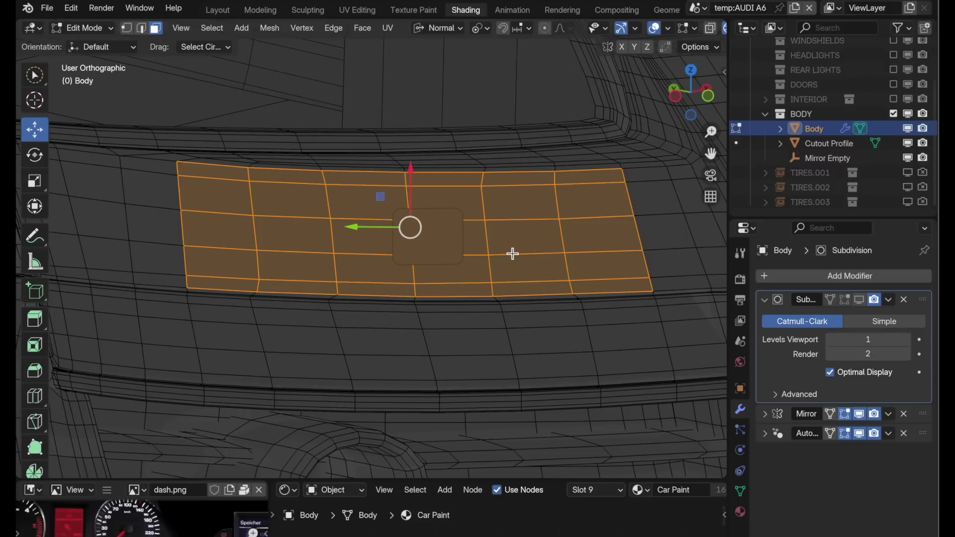
Step: Duplicate the selected faces in place and separate the copy into a new object
{"action": "key", "text": "shift+d"}
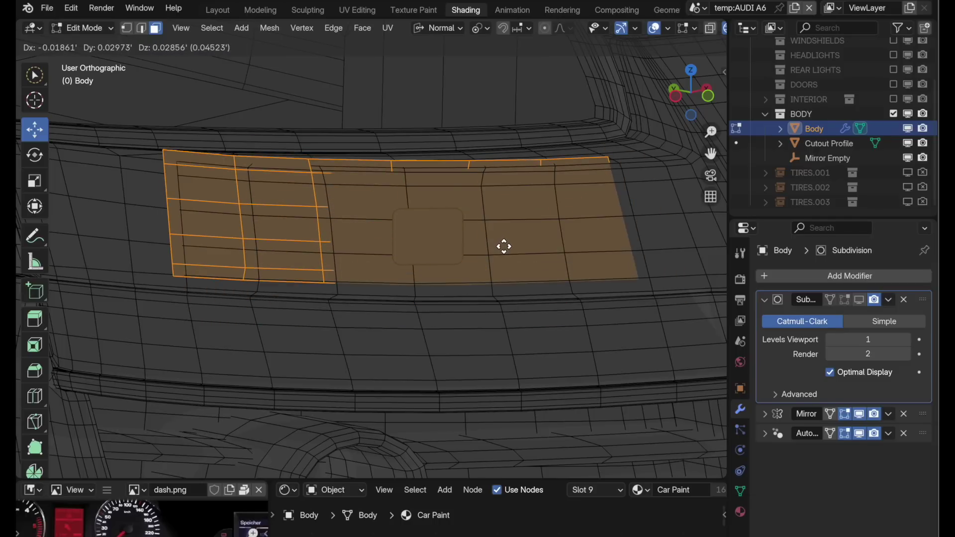
{"action": "key", "text": "Escape"}
{"action": "key", "text": "p"}
{"action": "left_click", "coordinate": [500, 242]}
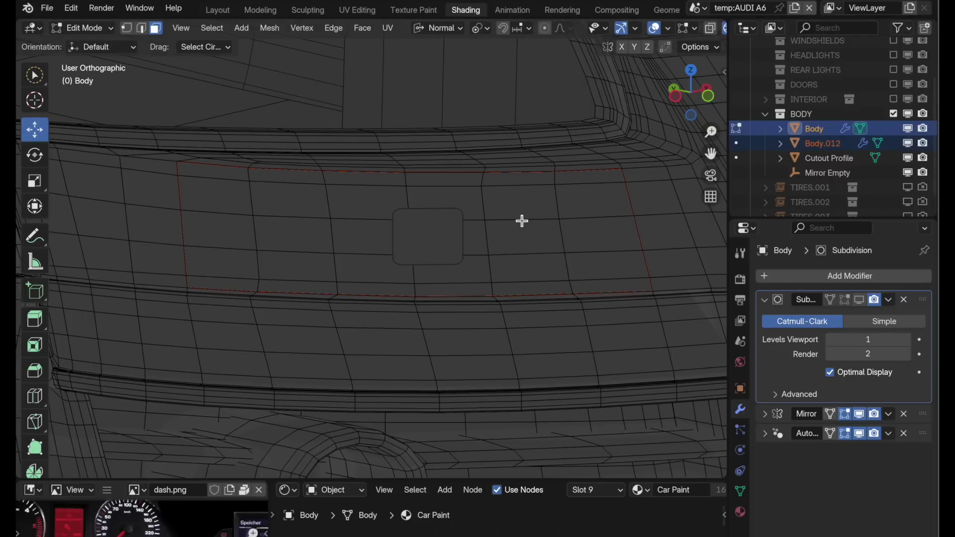
Step: Rename the new Body.012 object to 'Pull Normals from Me'
{"action": "key", "text": "Tab"}
{"action": "left_click", "coordinate": [814, 144]}
{"action": "scroll", "coordinate": [824, 144], "scroll_direction": "down", "scroll_amount": 1}
{"action": "double_click", "coordinate": [824, 139]}
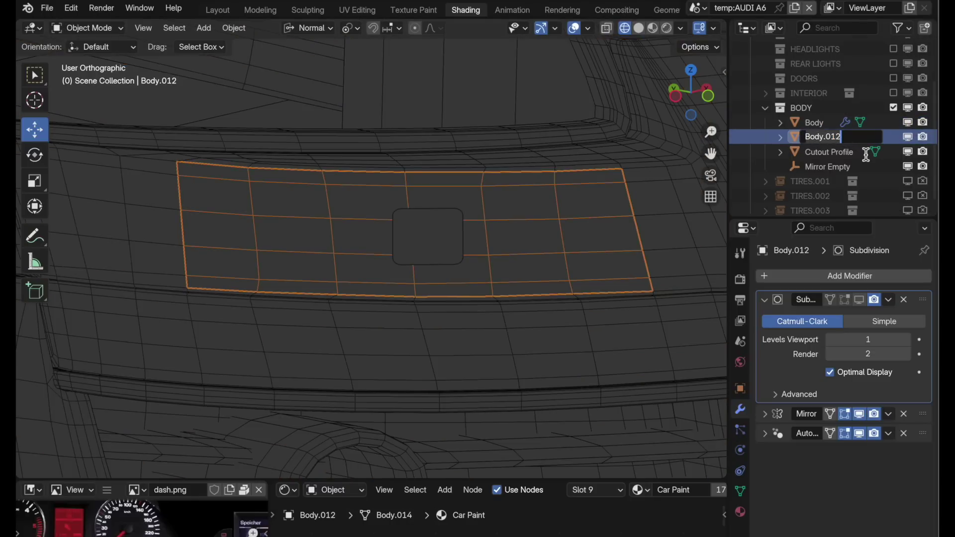
{"action": "type", "text": "Pull Normals from Me"}
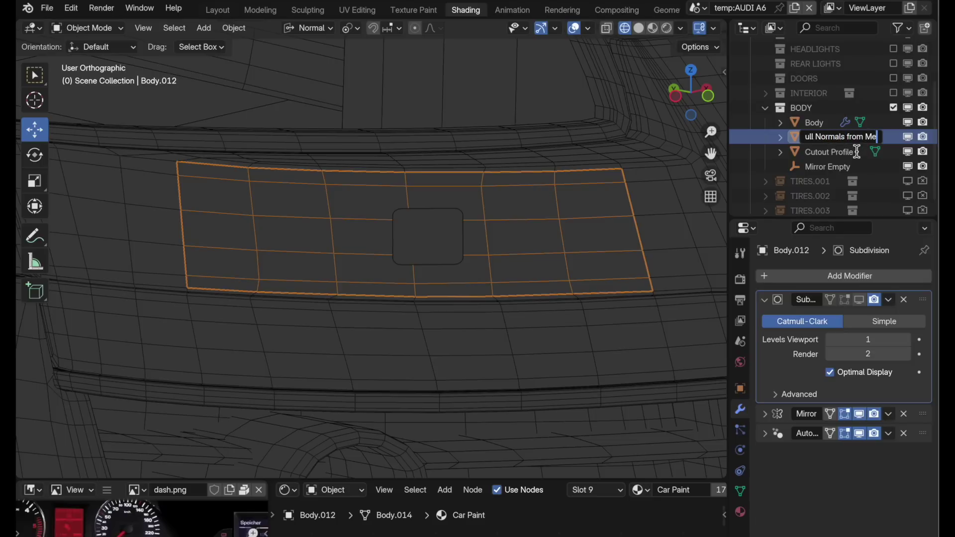
{"action": "key", "text": "Return"}
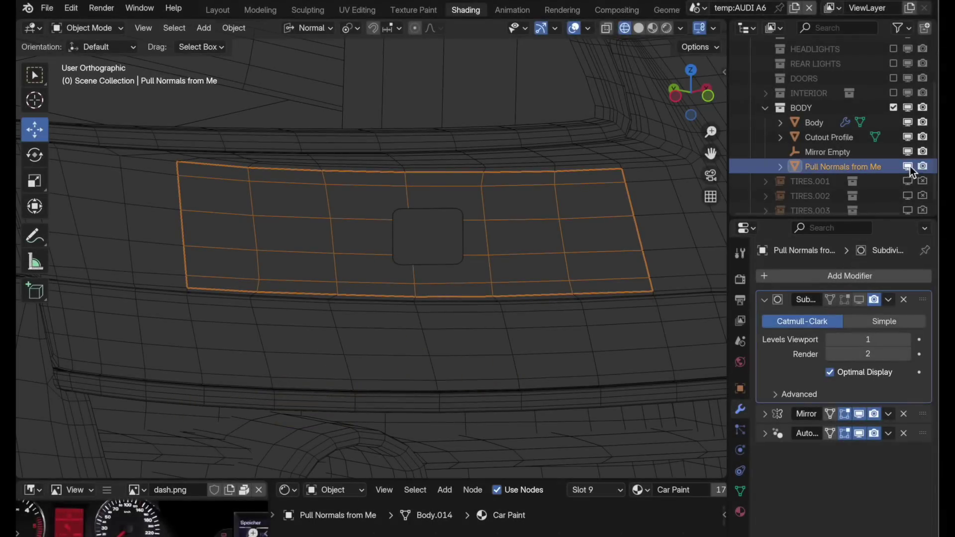
Step: Hide Pull Normals from Me and isolate the Body's band of faces around the cutout
{"action": "left_click", "coordinate": [909, 167]}
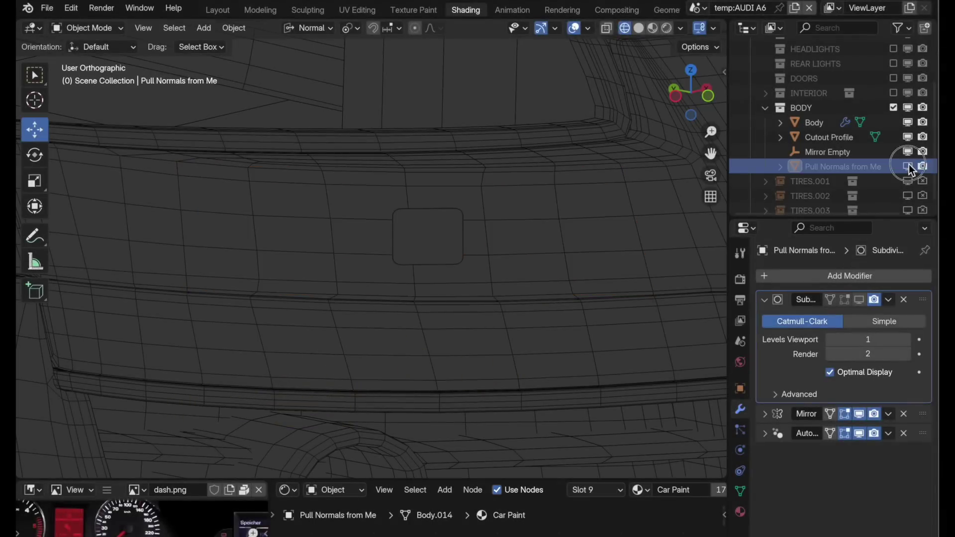
{"action": "left_click", "coordinate": [546, 220]}
{"action": "key", "text": "Tab"}
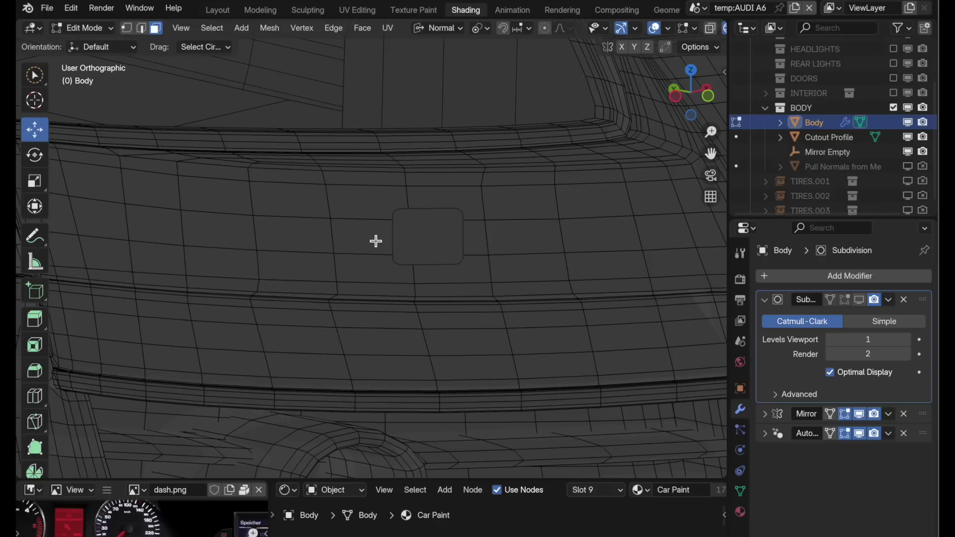
{"action": "mouse_move", "coordinate": [365, 241]}
{"action": "left_mouse_down"}
{"action": "mouse_move", "coordinate": [596, 235]}
{"action": "mouse_move", "coordinate": [590, 198]}
{"action": "mouse_move", "coordinate": [286, 204]}
{"action": "mouse_move", "coordinate": [295, 260]}
{"action": "mouse_move", "coordinate": [580, 264]}
{"action": "left_mouse_up"}
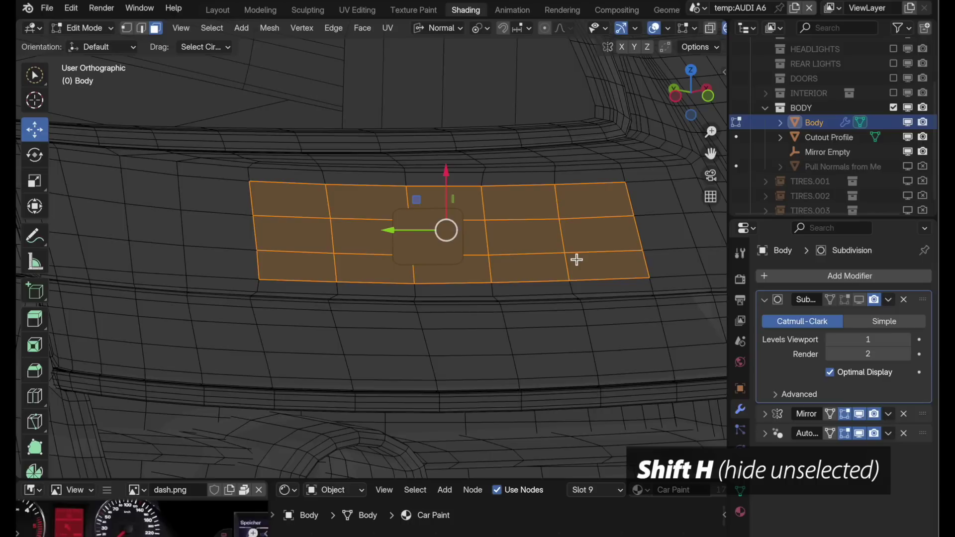
{"action": "key", "text": "shift+h"}
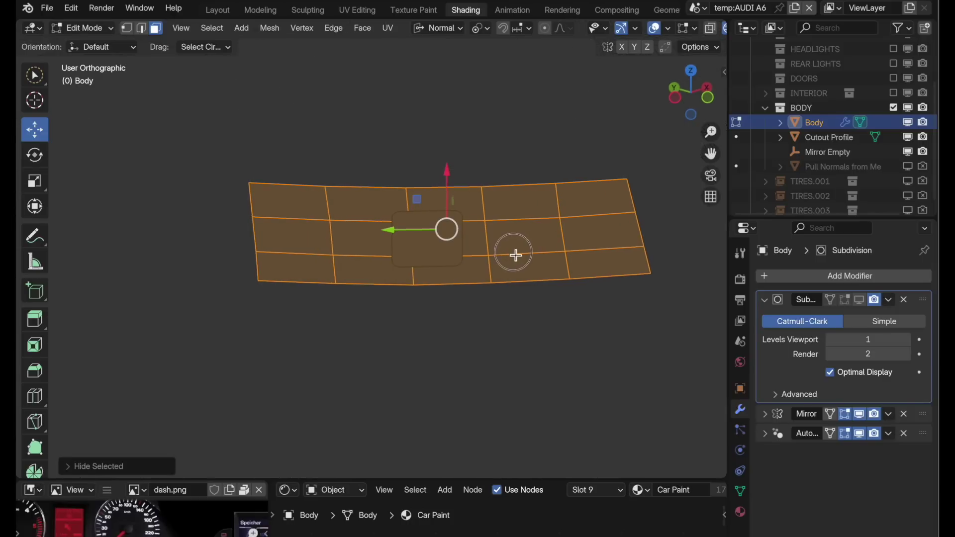
Step: Deselect all faces and frame the isolated patch with the cutout centred
{"action": "middle_click_drag", "start_coordinate": [515, 256], "coordinate": [495, 279]}
{"action": "scroll", "coordinate": [514, 216], "scroll_direction": "up", "scroll_amount": 3}
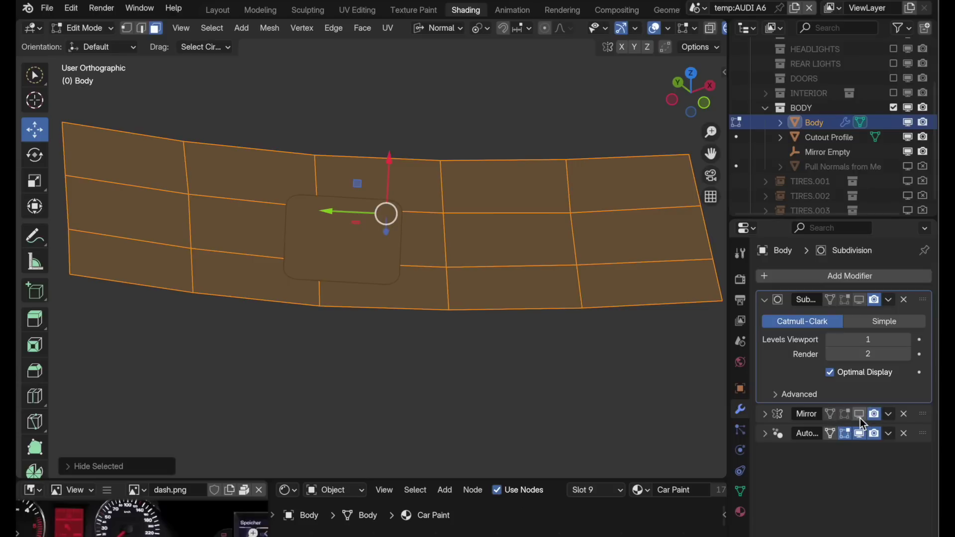
{"action": "middle_click_drag", "start_coordinate": [548, 343], "coordinate": [435, 286]}
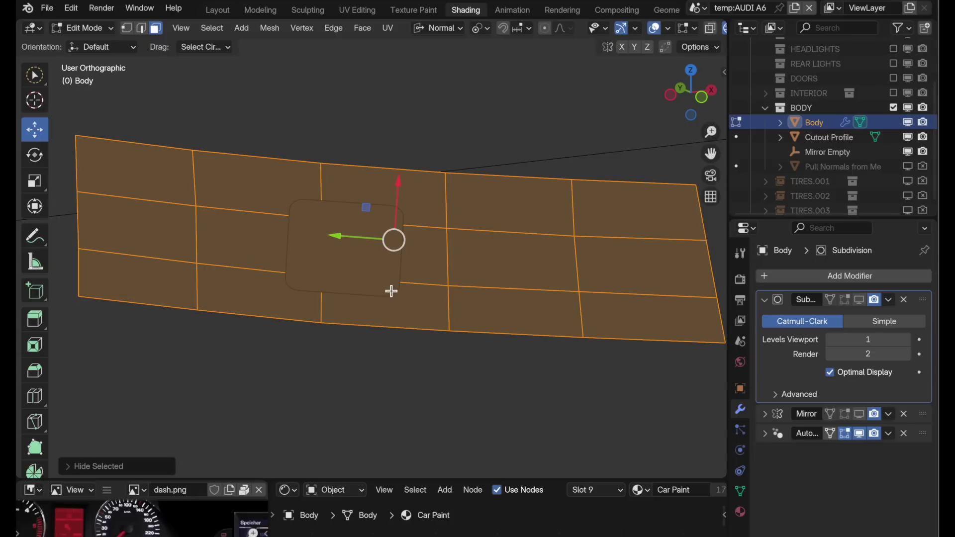
{"action": "middle_click_drag", "start_coordinate": [392, 291], "coordinate": [399, 264]}
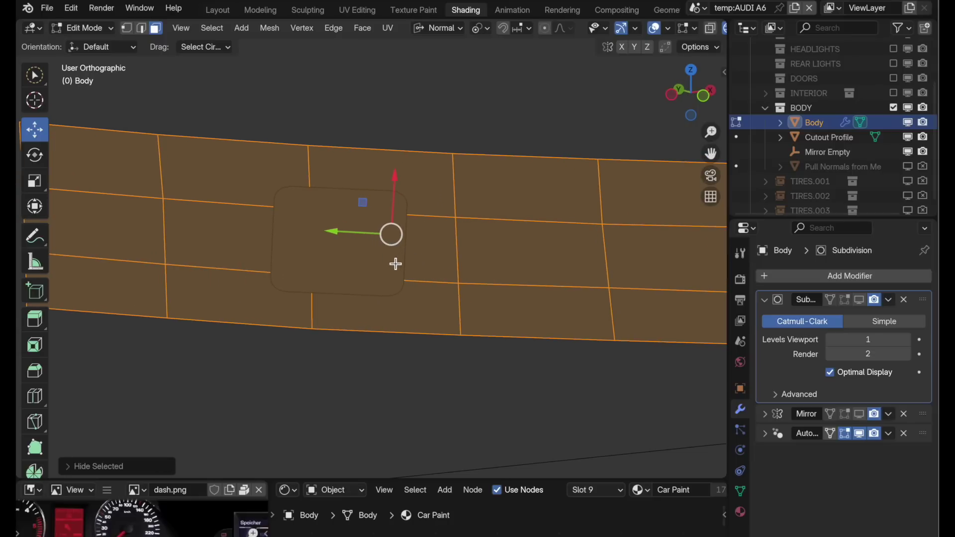
{"action": "left_click", "coordinate": [494, 106]}
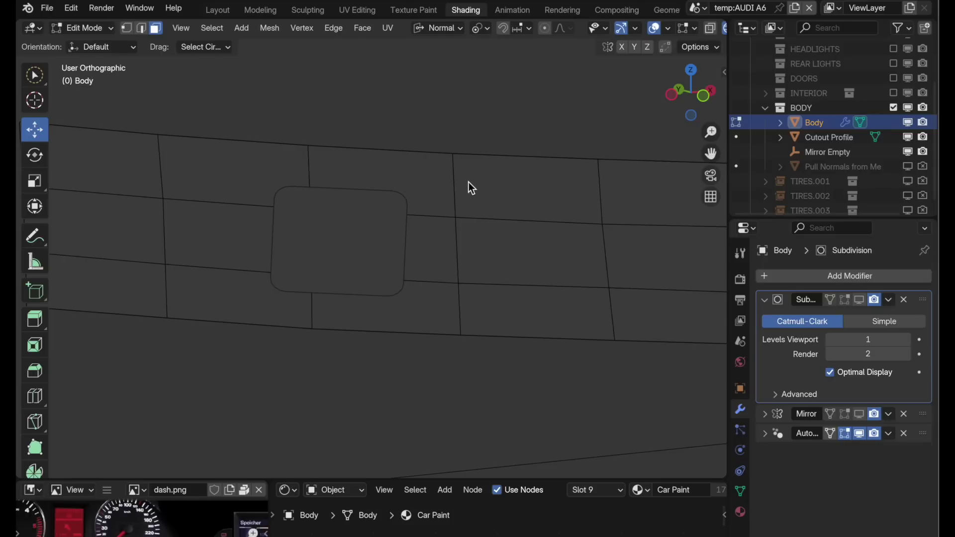
{"action": "key", "text": "c"}
{"action": "middle_click_drag", "start_coordinate": [469, 181], "coordinate": [492, 183]}
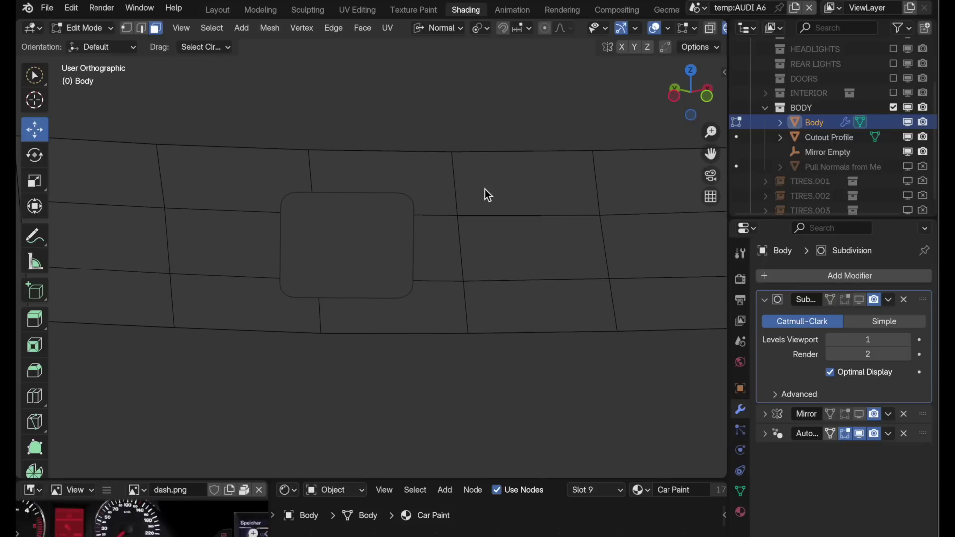
{"action": "mouse_move", "coordinate": [488, 194]}
{"action": "middle_mouse_down", "text": "shift"}
{"action": "mouse_move", "coordinate": [522, 171]}
{"action": "mouse_move", "coordinate": [501, 189]}
{"action": "middle_mouse_up", "text": "shift"}
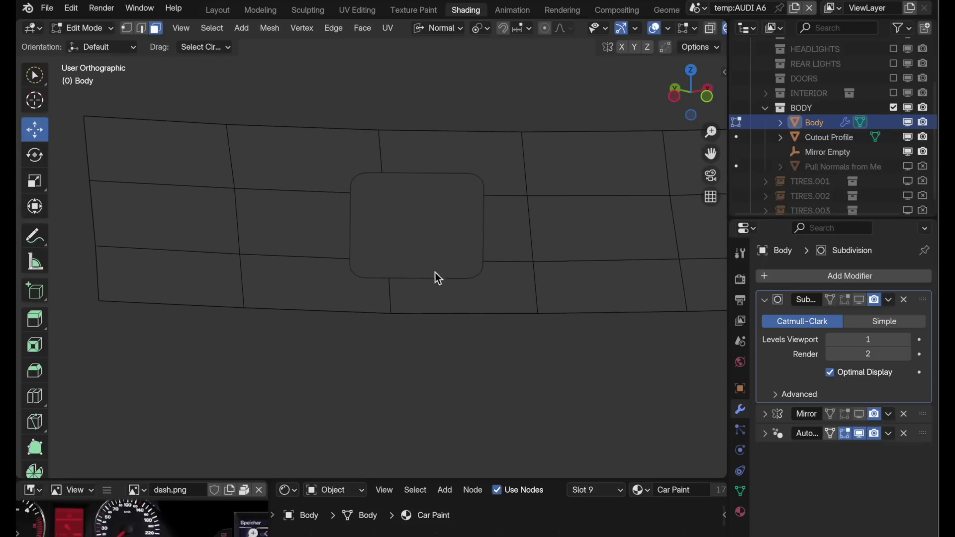
{"action": "scroll", "coordinate": [482, 247], "scroll_direction": "up", "scroll_amount": 3}
{"action": "middle_click_drag", "start_coordinate": [499, 194], "coordinate": [512, 222], "text": "shift"}
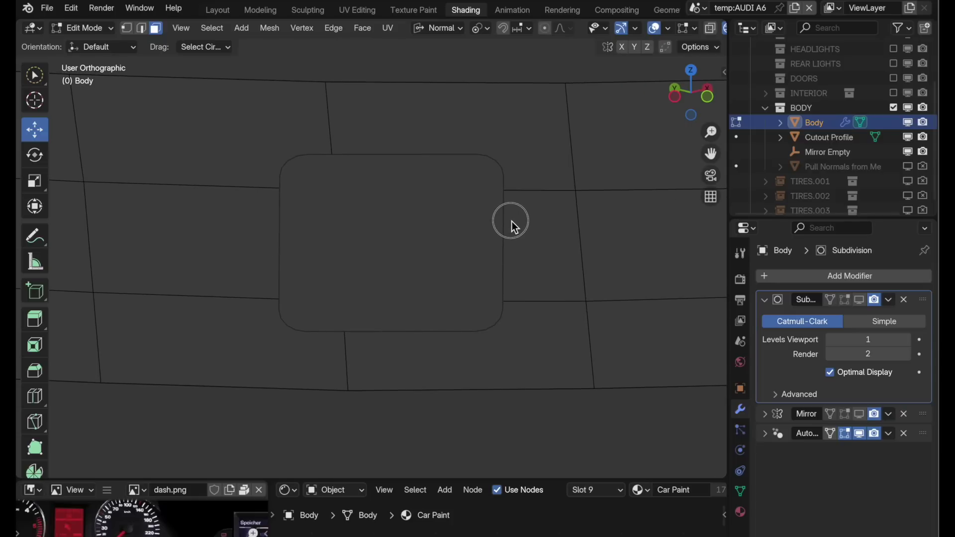
Step: Knife-project the Cutout Profile outline onto the Body, then hide the profile in viewport and renders
{"action": "left_click", "coordinate": [831, 138]}
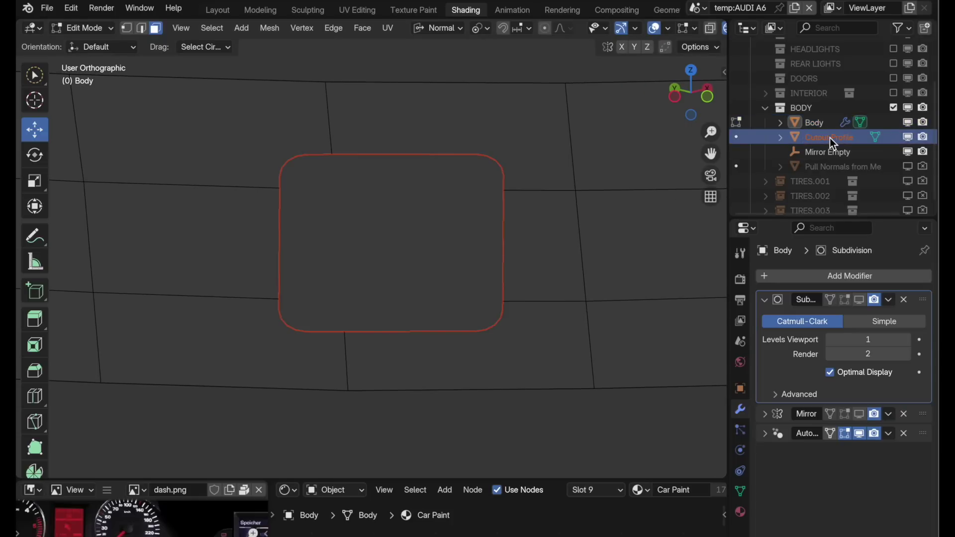
{"action": "left_click", "coordinate": [272, 29]}
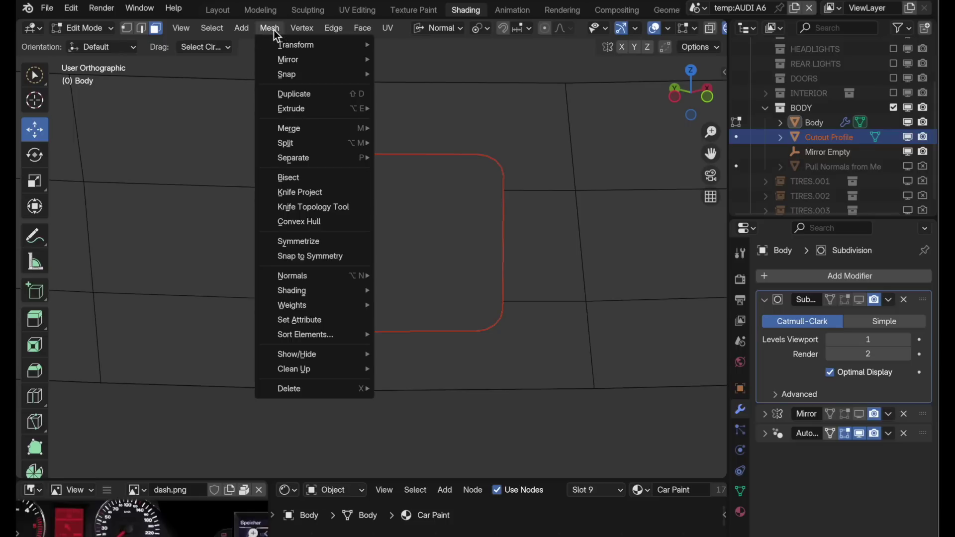
{"action": "left_click", "coordinate": [304, 193]}
{"action": "middle_click_drag", "start_coordinate": [503, 433], "coordinate": [441, 382]}
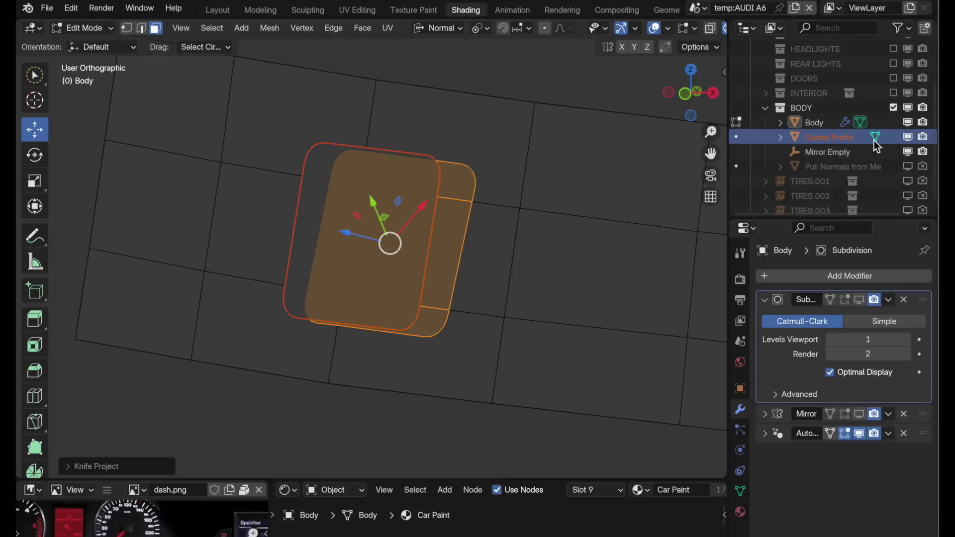
{"action": "left_click", "coordinate": [909, 137]}
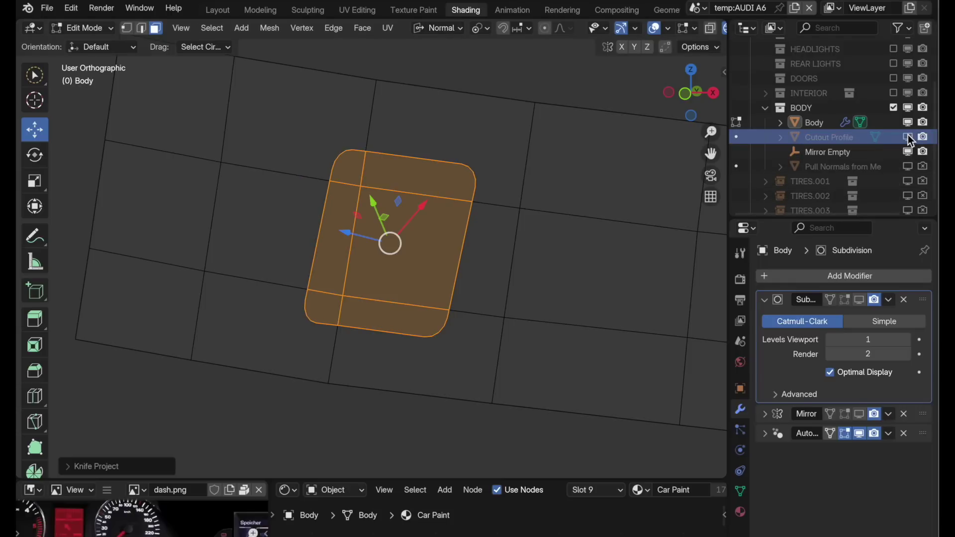
{"action": "left_click", "coordinate": [924, 137]}
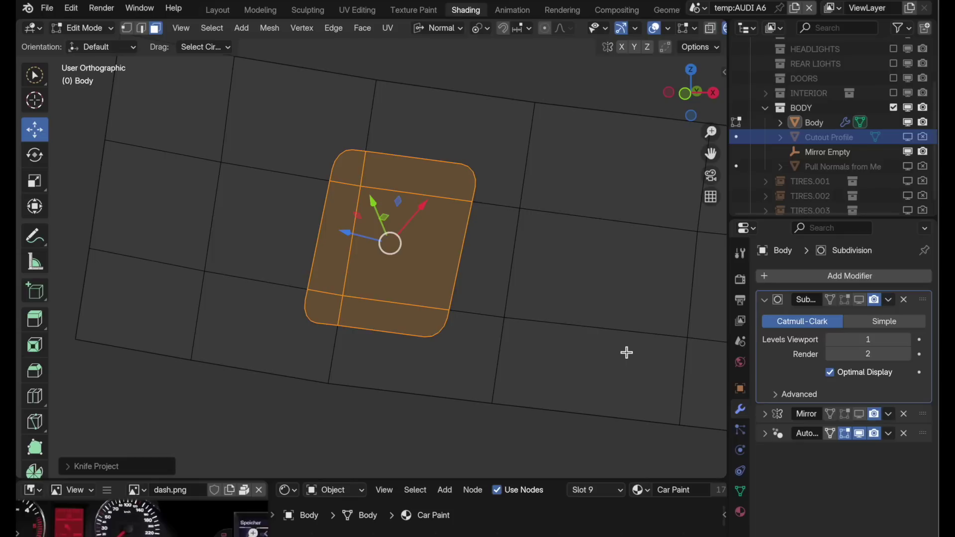
Step: View the rounded cut-out face from the front and inset it with a thin border
{"action": "middle_click_drag", "start_coordinate": [440, 261], "coordinate": [463, 246]}
{"action": "scroll", "coordinate": [454, 264], "scroll_direction": "down", "scroll_amount": 3}
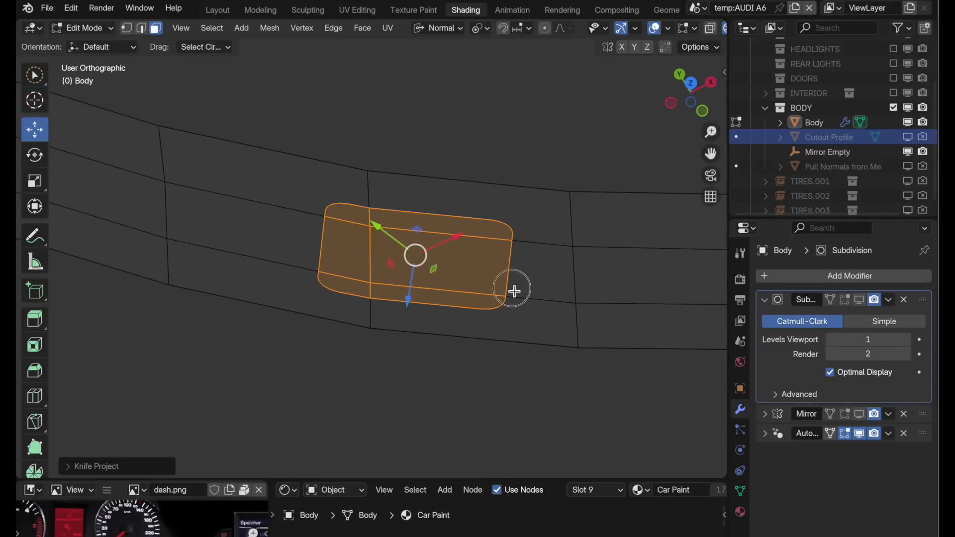
{"action": "middle_click_drag", "start_coordinate": [453, 305], "coordinate": [369, 282], "text": "shift"}
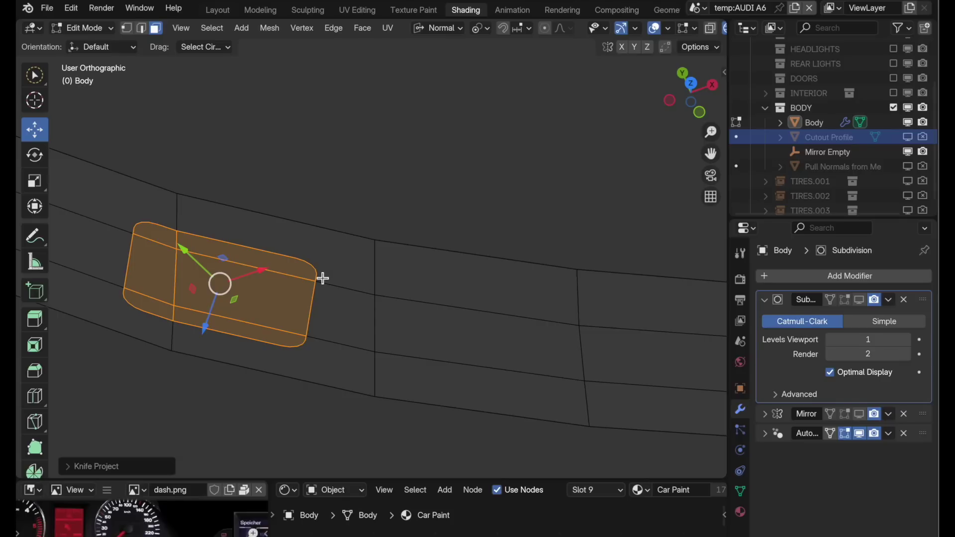
{"action": "key", "text": "1"}
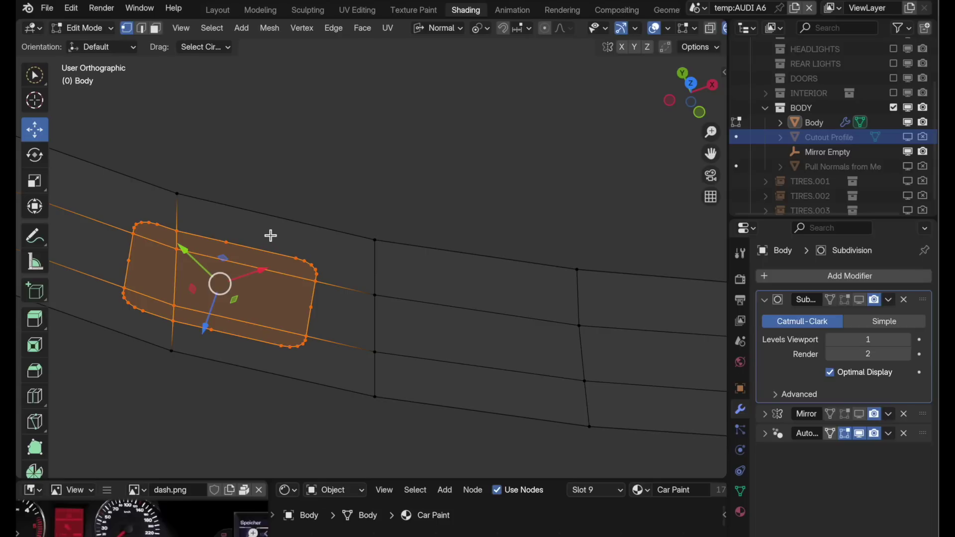
{"action": "middle_click_drag", "start_coordinate": [274, 239], "coordinate": [453, 260]}
{"action": "left_click", "coordinate": [159, 33]}
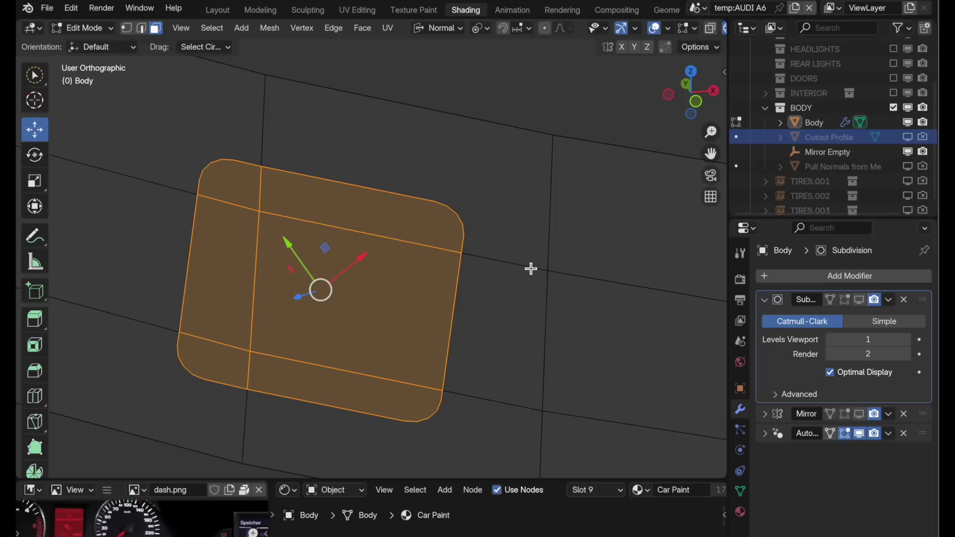
{"action": "key", "text": "i"}
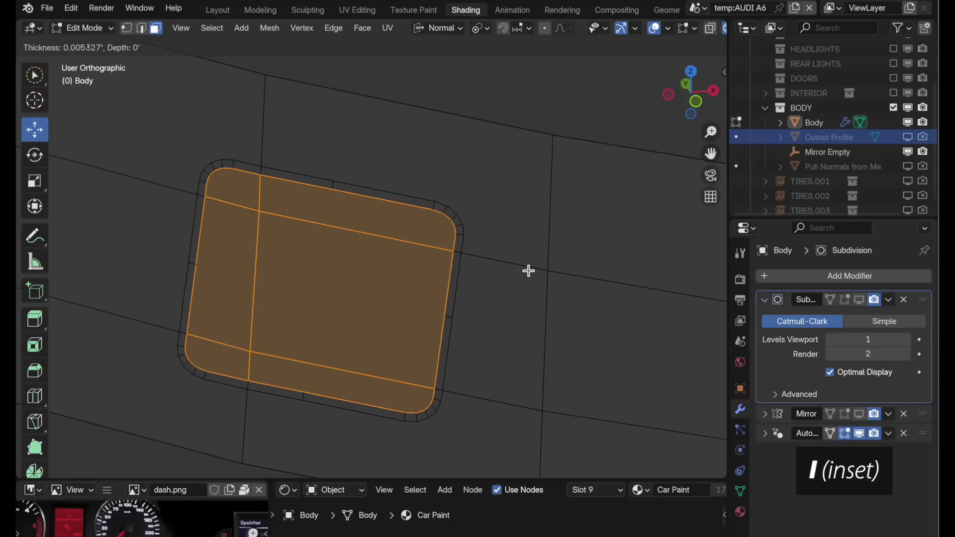
{"action": "left_click", "coordinate": [525, 268]}
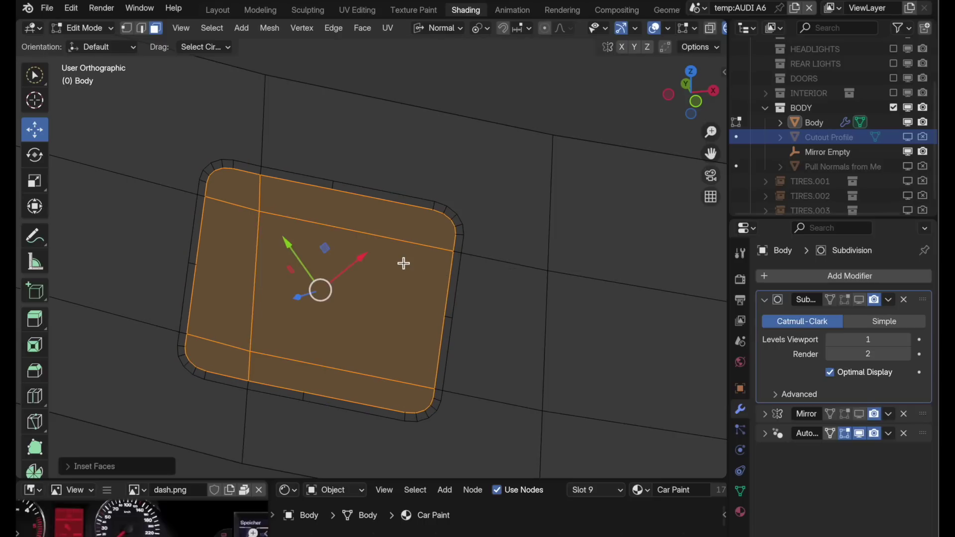
Step: Separate the inset face into a new object and rename Body.012 to 'Design Element'
{"action": "middle_click_drag", "start_coordinate": [403, 263], "coordinate": [378, 262]}
{"action": "key", "text": "p"}
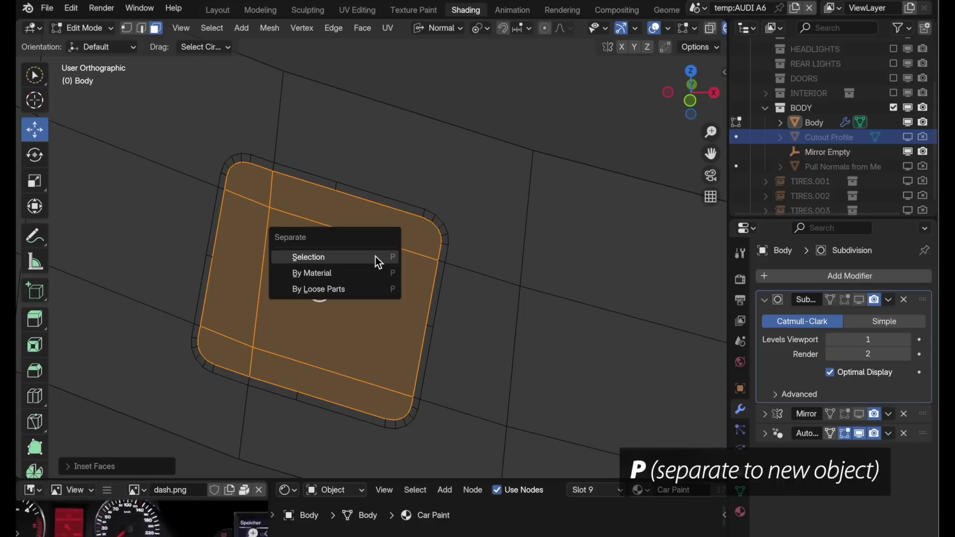
{"action": "left_click", "coordinate": [376, 258]}
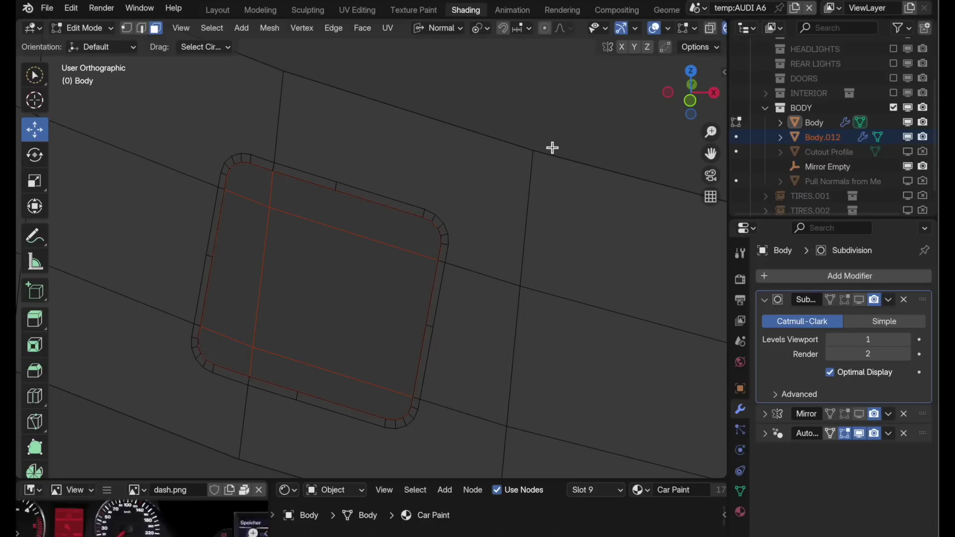
{"action": "key", "text": "Tab"}
{"action": "left_click", "coordinate": [816, 139]}
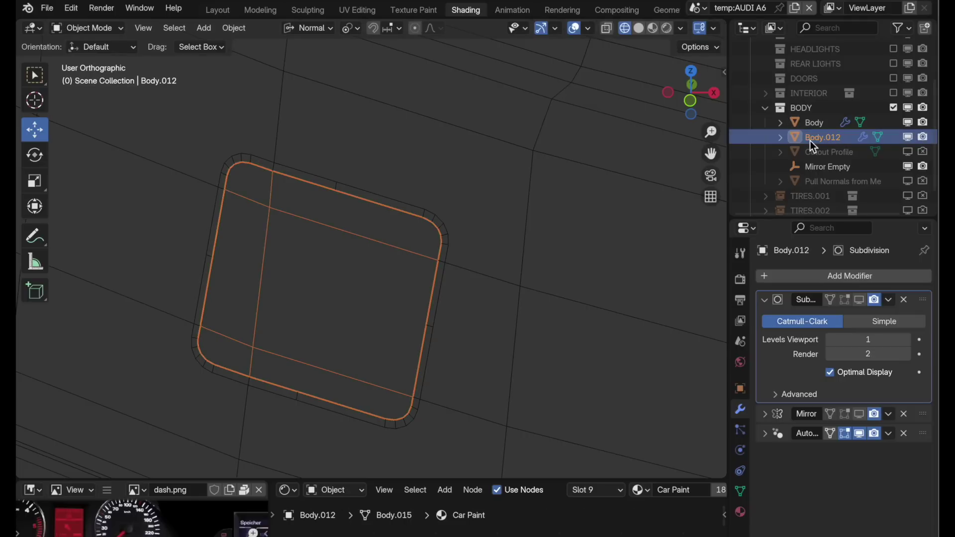
{"action": "double_click", "coordinate": [811, 138]}
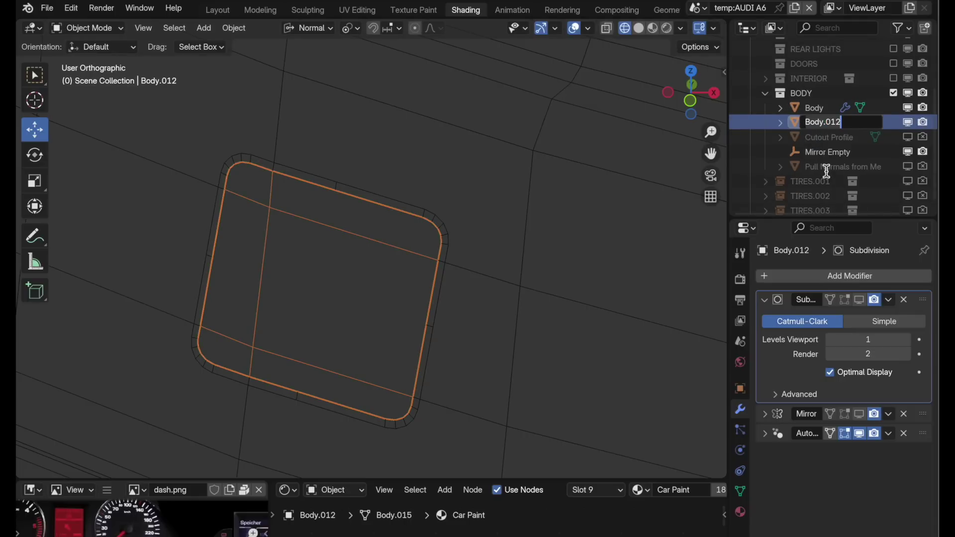
{"action": "type", "text": "Design Element"}
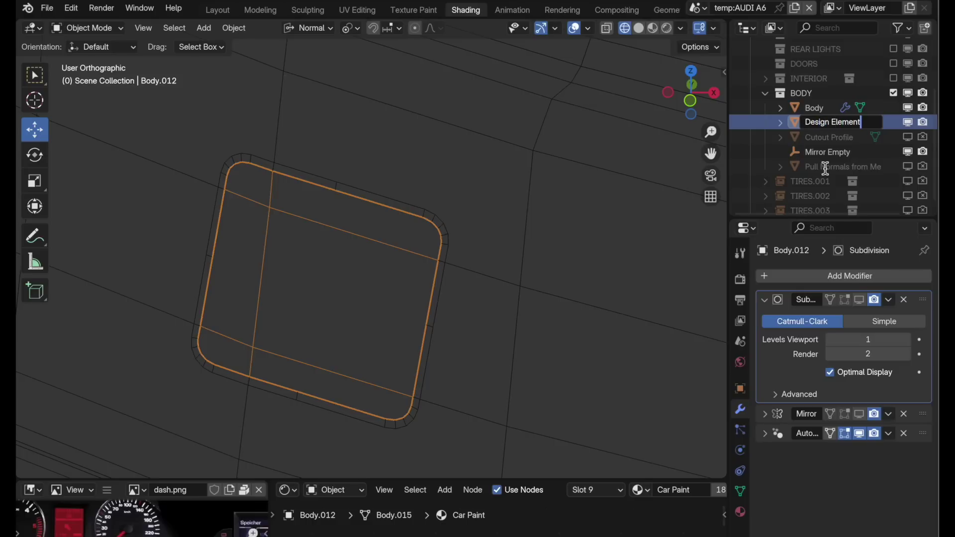
{"action": "key", "text": "Return"}
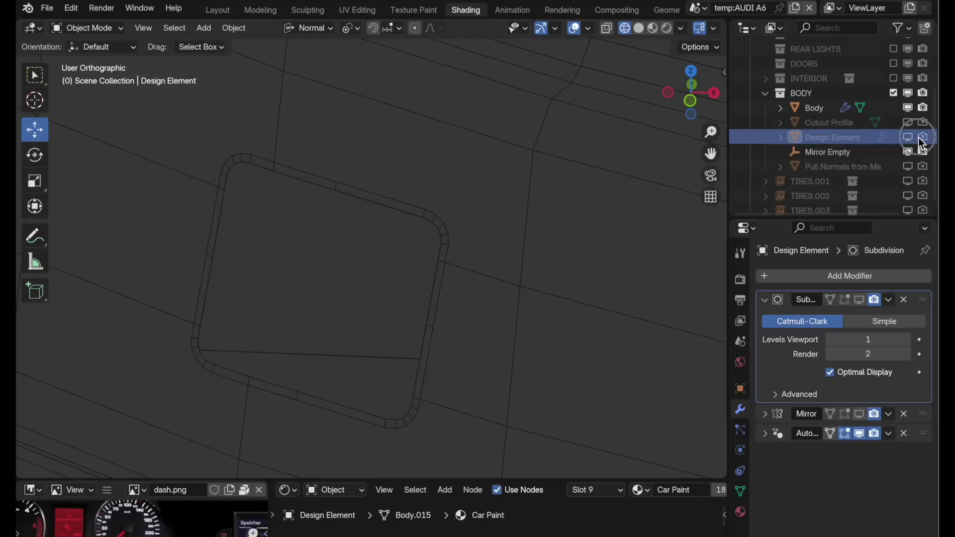
Step: Select the Body's opening inner edge loop and fill it with a face
{"action": "left_click", "coordinate": [446, 235]}
{"action": "scroll", "coordinate": [469, 319], "scroll_direction": "up", "scroll_amount": 5}
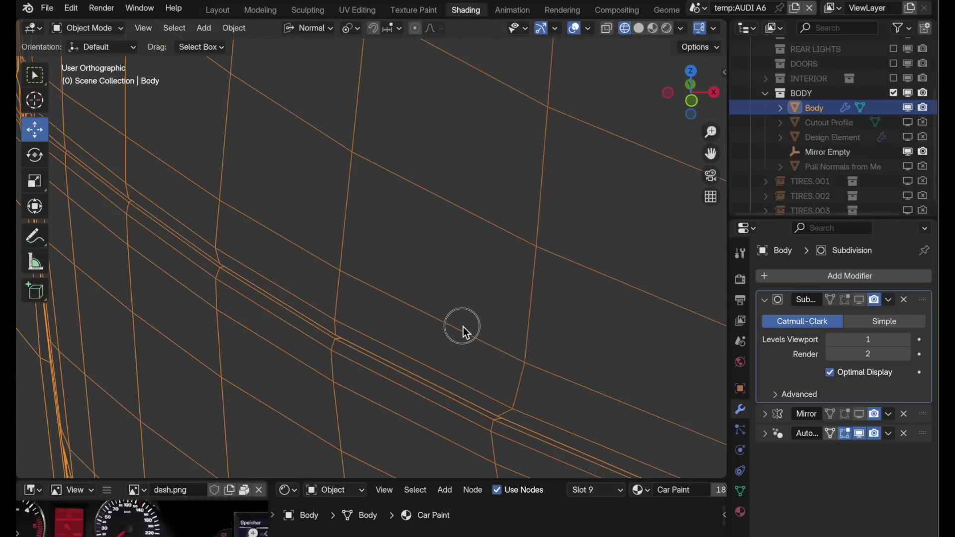
{"action": "scroll", "coordinate": [458, 328], "scroll_direction": "down", "scroll_amount": 5}
{"action": "scroll", "coordinate": [457, 329], "scroll_direction": "right", "scroll_amount": 5}
{"action": "scroll", "coordinate": [456, 328], "scroll_direction": "down", "scroll_amount": 10}
{"action": "scroll", "coordinate": [457, 327], "scroll_direction": "up", "scroll_amount": 8}
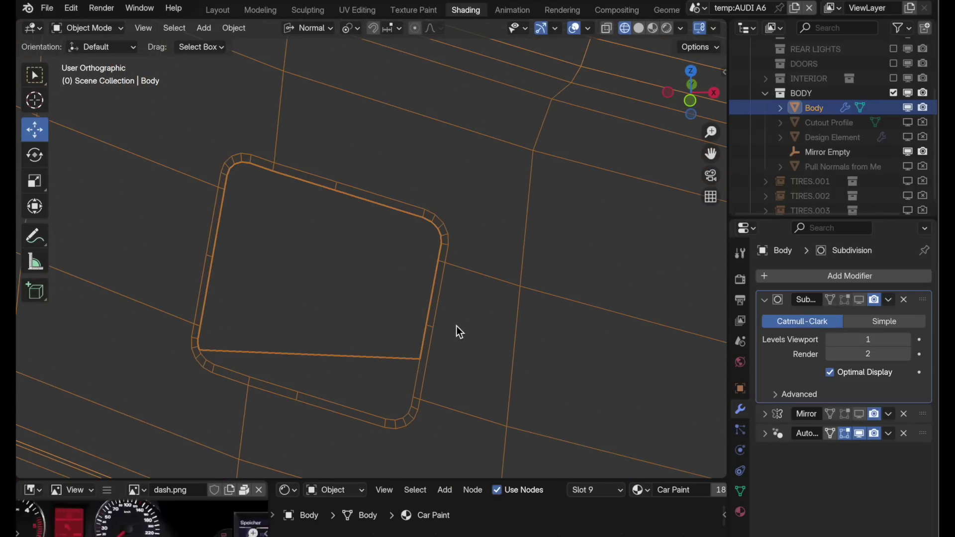
{"action": "key", "text": "Tab"}
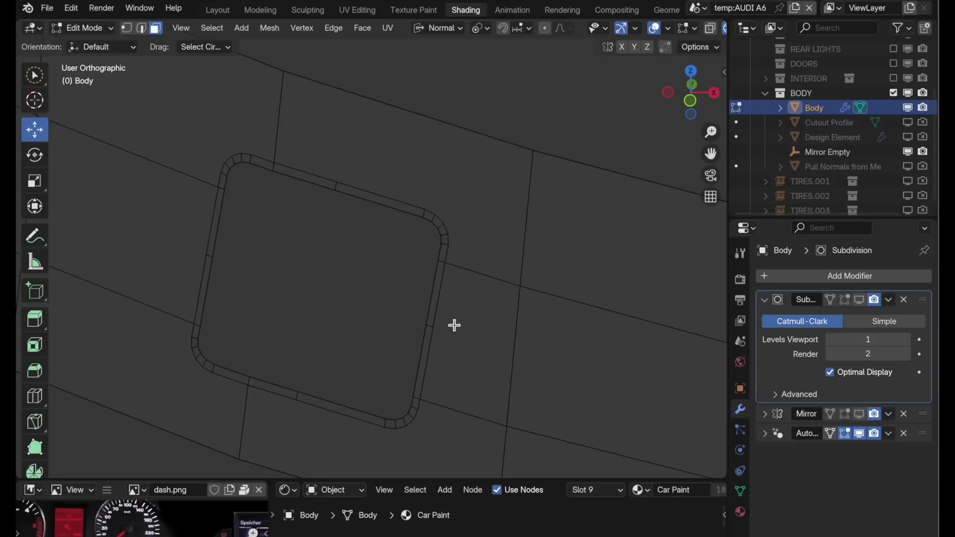
{"action": "left_click", "coordinate": [141, 28]}
{"action": "left_click", "coordinate": [439, 282], "text": "alt"}
{"action": "middle_click_drag", "start_coordinate": [439, 281], "coordinate": [482, 333]}
{"action": "key", "text": "f"}
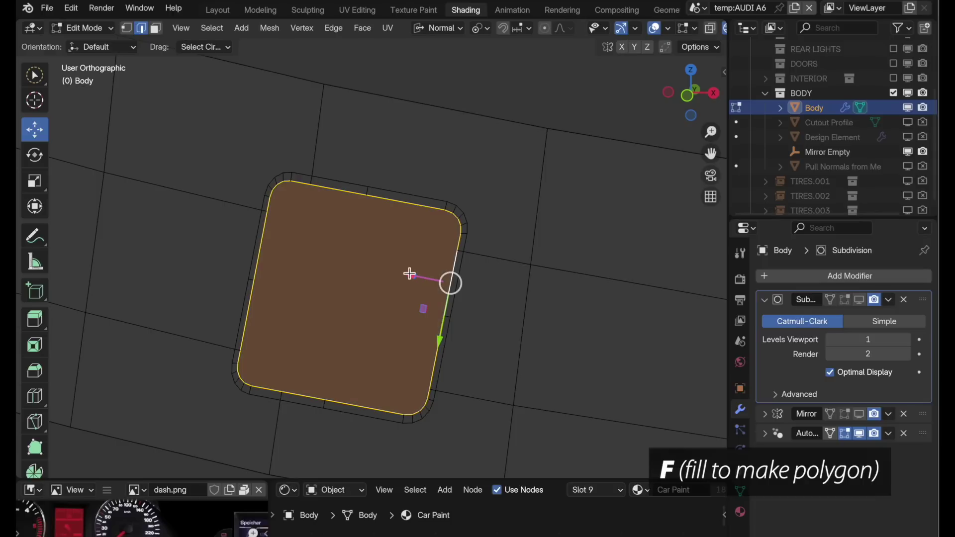
Step: Extrude the filled face inward into a recessed wall, then delete the cap face
{"action": "middle_click_drag", "start_coordinate": [416, 300], "coordinate": [385, 303]}
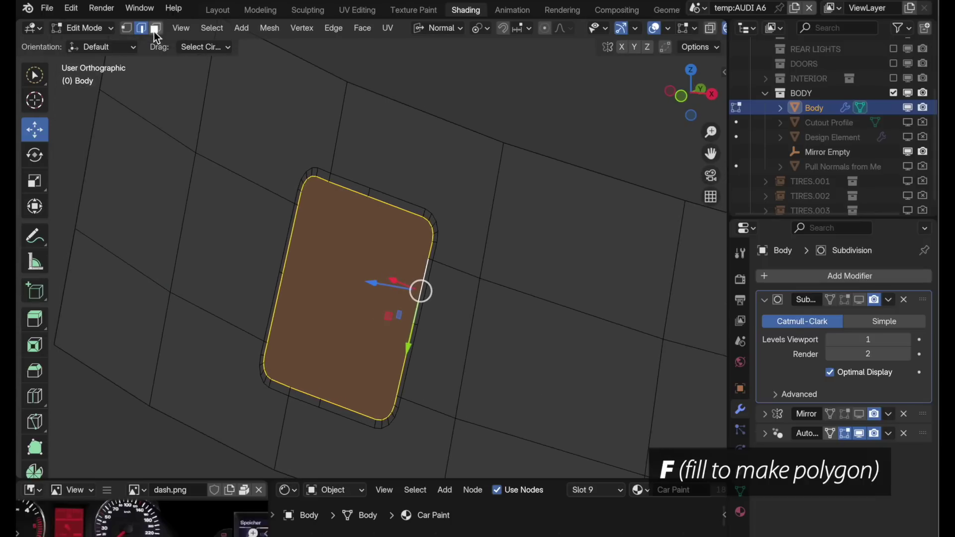
{"action": "left_click", "coordinate": [156, 27]}
{"action": "key", "text": "e"}
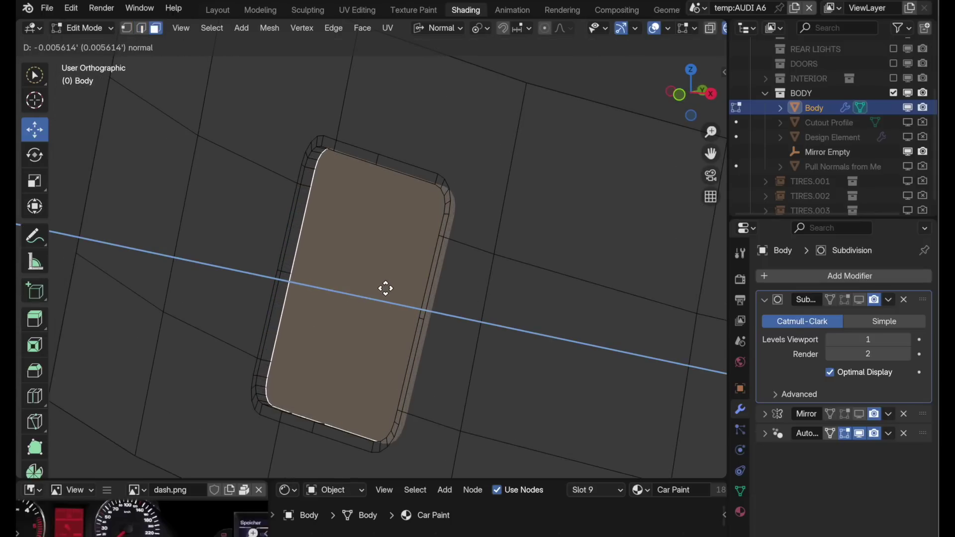
{"action": "left_click", "coordinate": [385, 288]}
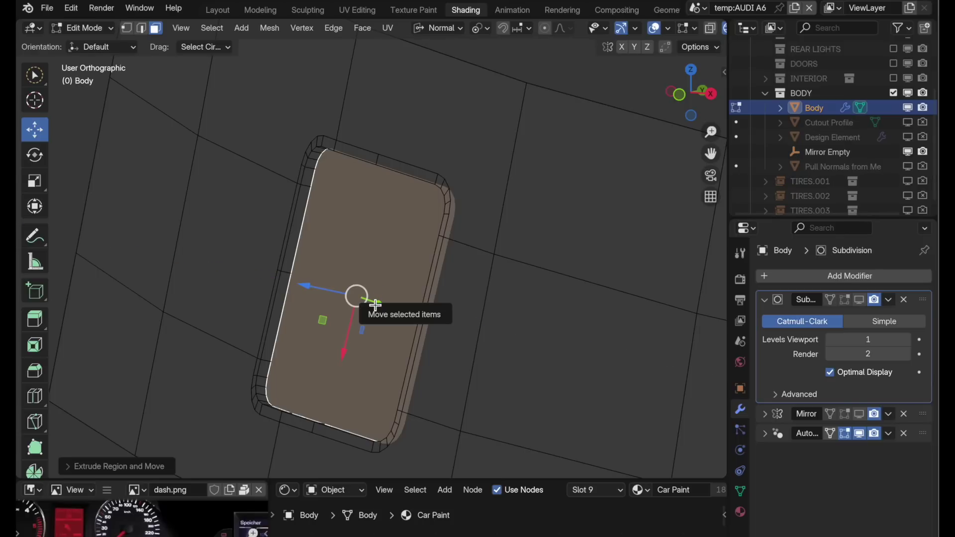
{"action": "left_click_drag", "start_coordinate": [375, 304], "coordinate": [394, 314]}
{"action": "key", "text": "x"}
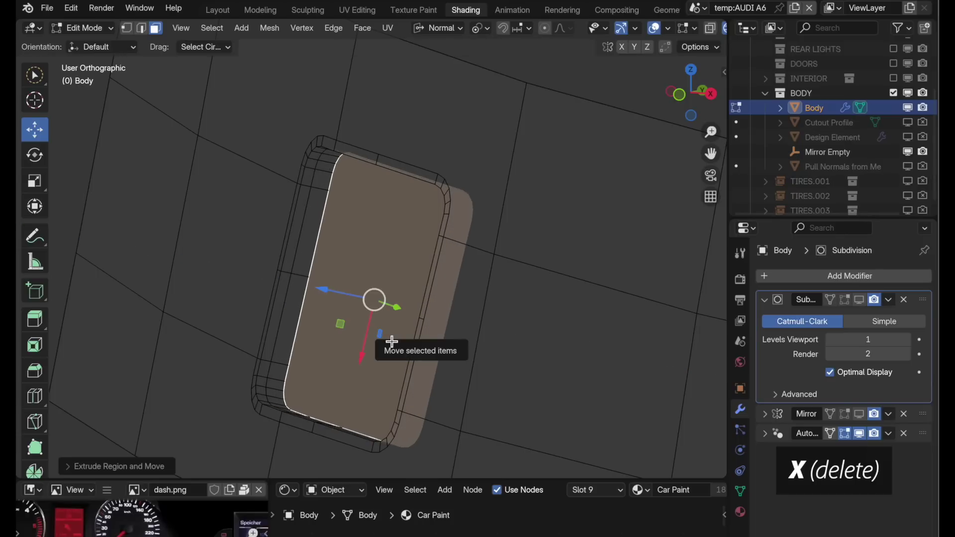
{"action": "left_click", "coordinate": [391, 341]}
{"action": "middle_click_drag", "start_coordinate": [391, 340], "coordinate": [472, 326]}
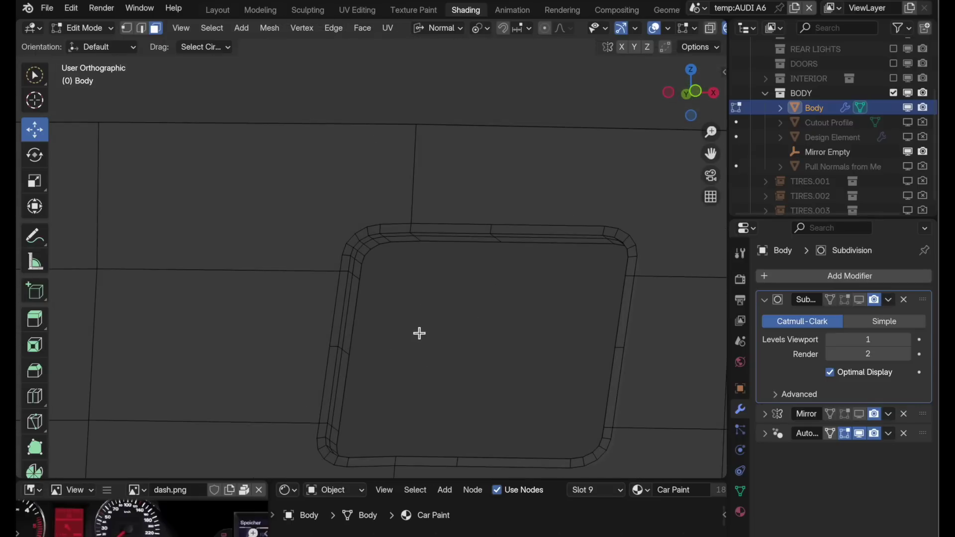
Step: Select the six faces surrounding the opening and triangulate them
{"action": "left_click", "coordinate": [315, 199]}
{"action": "scroll", "coordinate": [452, 265], "scroll_direction": "down", "scroll_amount": 2}
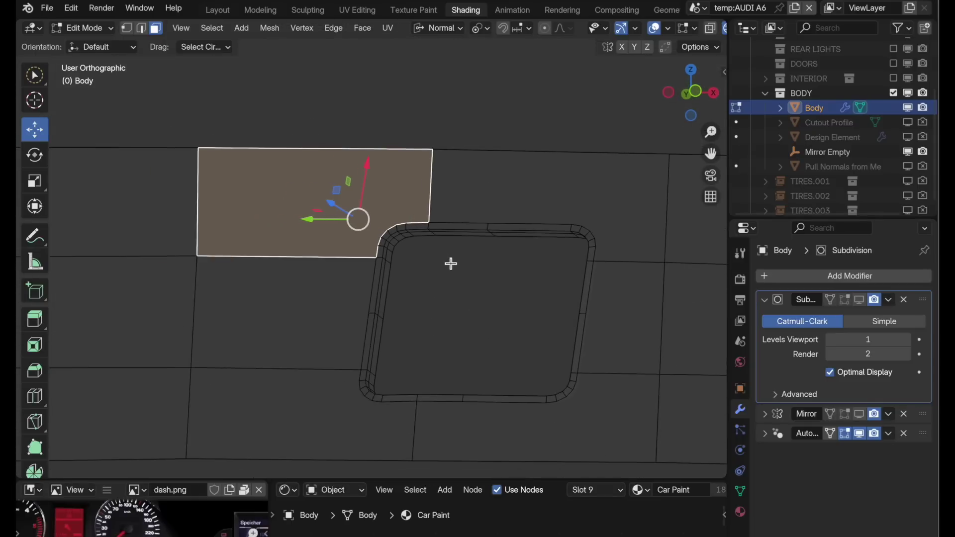
{"action": "left_click", "coordinate": [531, 204], "text": "shift"}
{"action": "left_click", "coordinate": [533, 320], "text": "shift"}
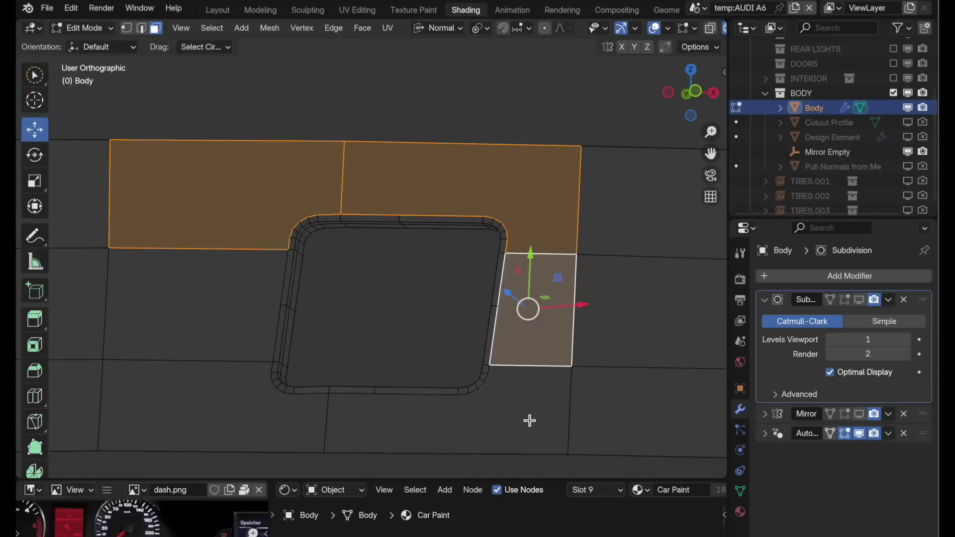
{"action": "left_click", "coordinate": [531, 418], "text": "shift"}
{"action": "left_click", "coordinate": [252, 416], "text": "shift"}
{"action": "left_click", "coordinate": [225, 335], "text": "shift"}
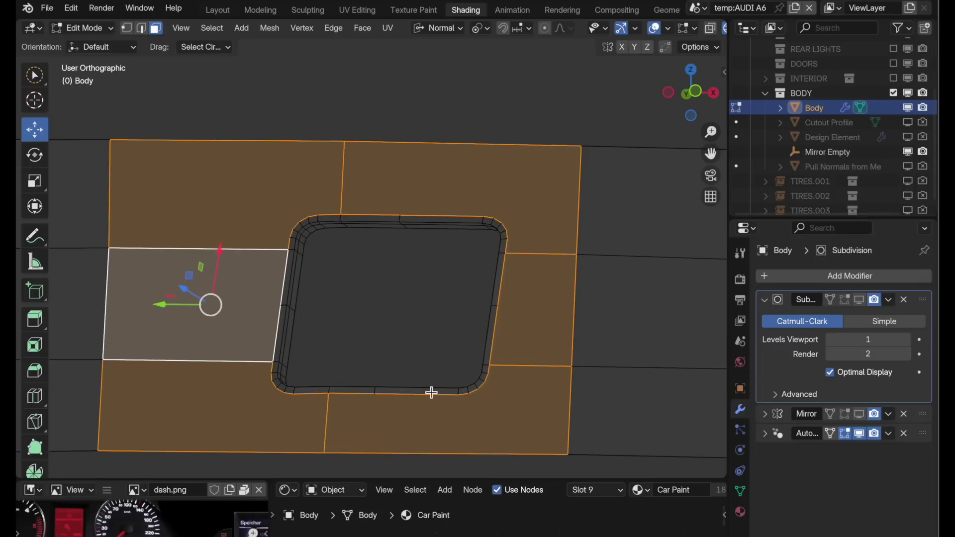
{"action": "middle_click_drag", "start_coordinate": [437, 411], "coordinate": [442, 375], "text": "shift"}
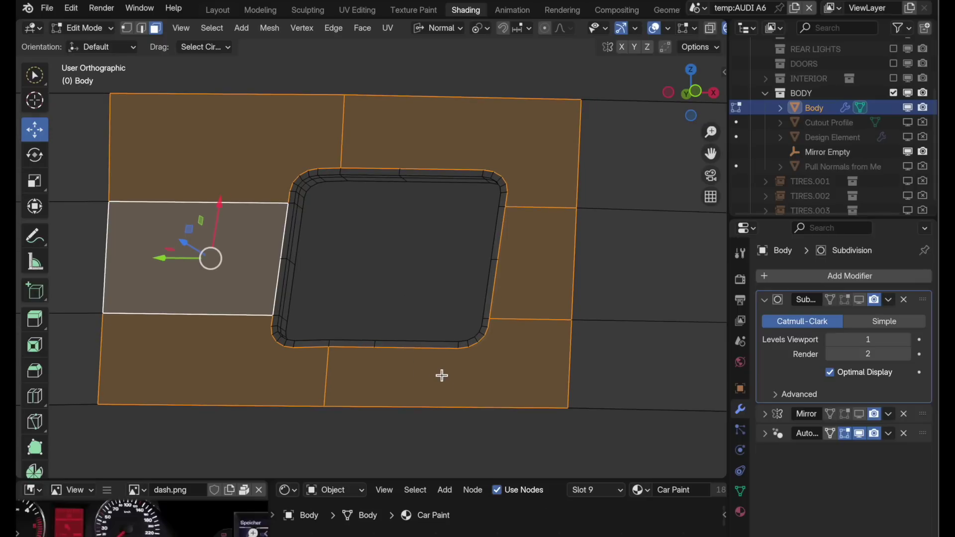
{"action": "key", "text": "ctrl+f"}
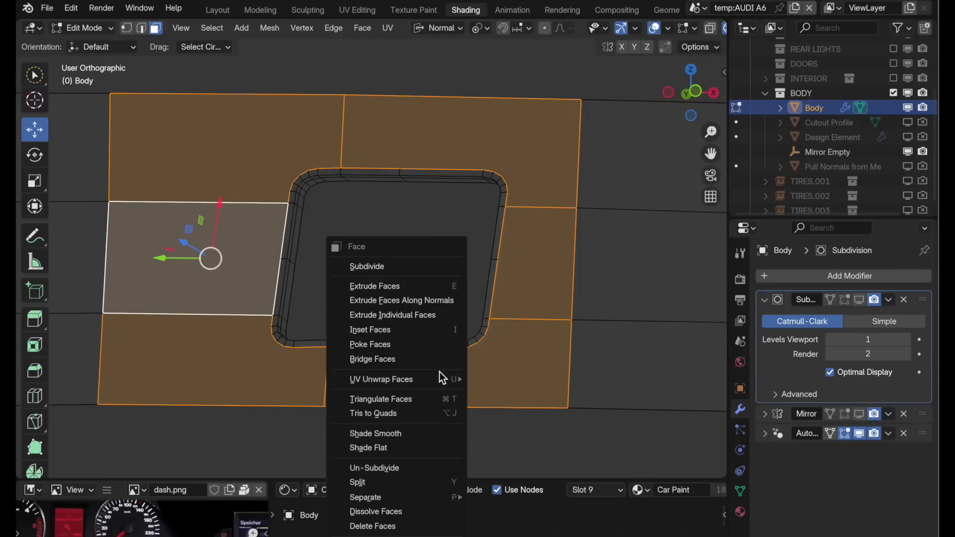
{"action": "left_click", "coordinate": [440, 402]}
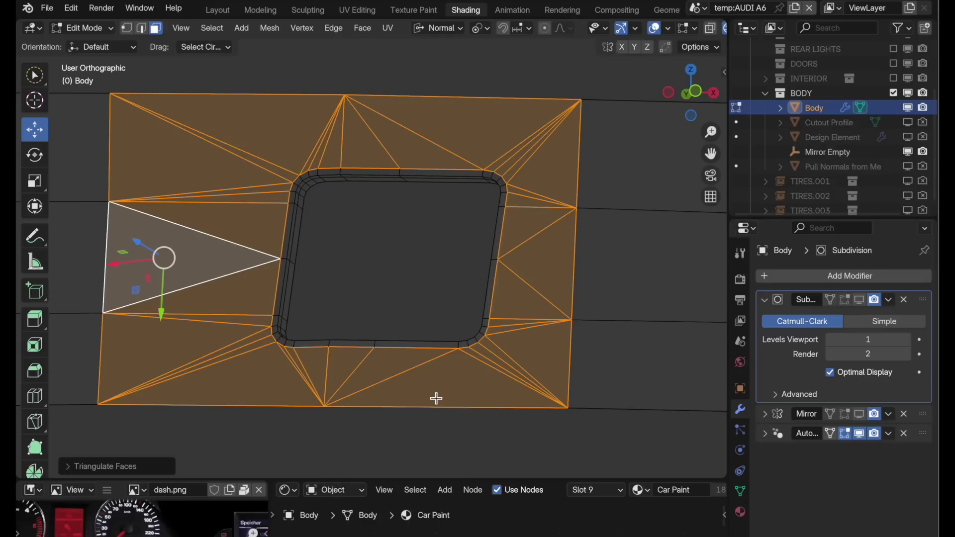
Step: Select the cutout rim's outer edge loop and set its edge crease to 1
{"action": "left_click", "coordinate": [412, 258]}
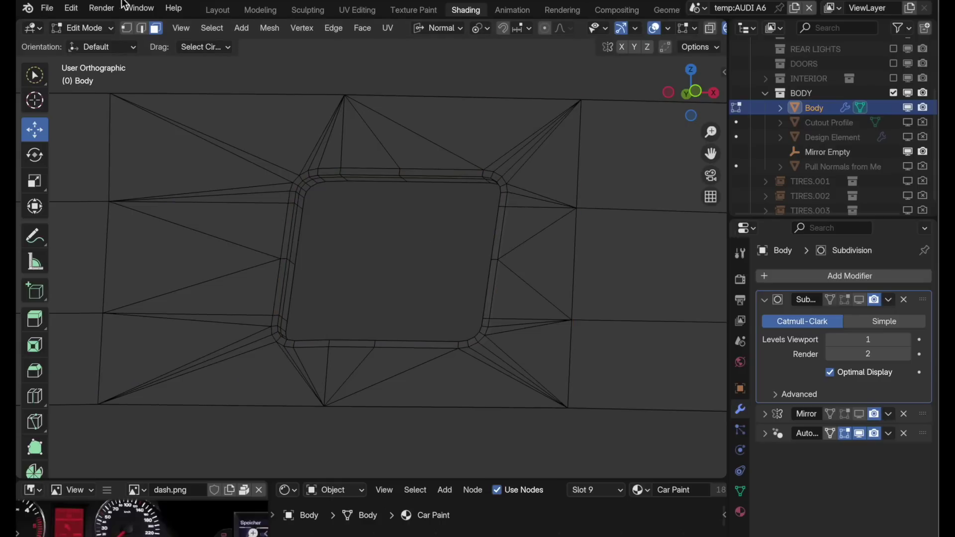
{"action": "left_click", "coordinate": [144, 29]}
{"action": "scroll", "coordinate": [351, 169], "scroll_direction": "up", "scroll_amount": 2}
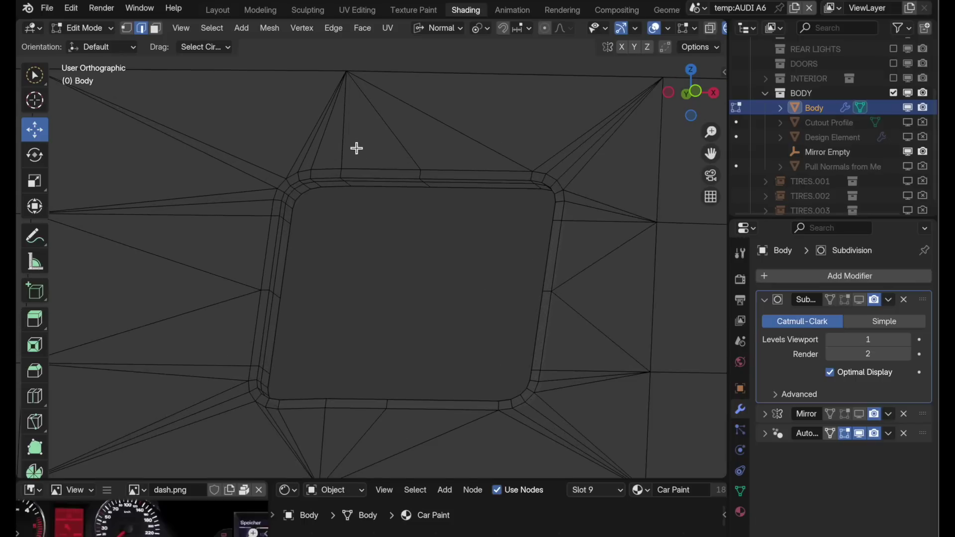
{"action": "left_click", "coordinate": [331, 175]}
{"action": "left_click", "coordinate": [559, 255], "text": "shift"}
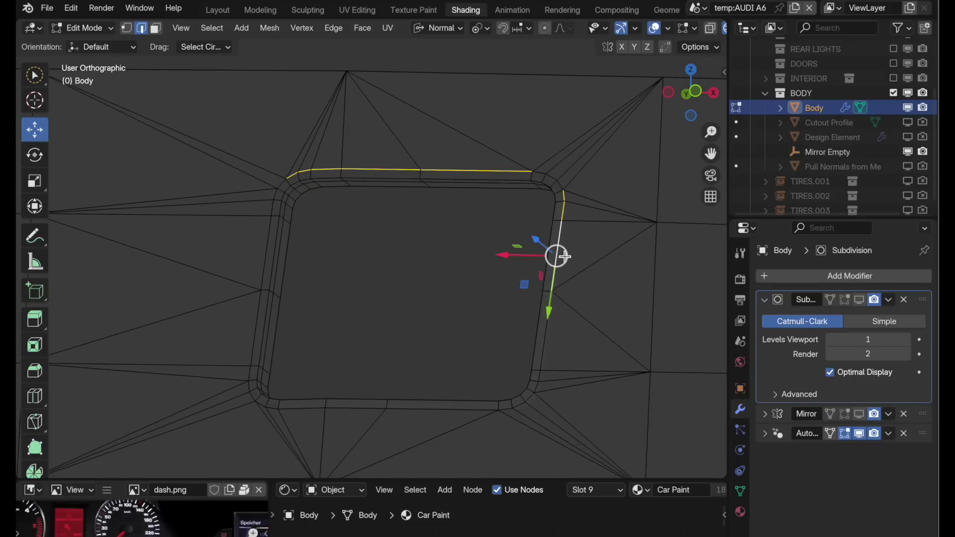
{"action": "left_click", "coordinate": [547, 339], "text": "shift"}
{"action": "left_click", "coordinate": [476, 407], "text": "alt"}
{"action": "middle_click_drag", "start_coordinate": [477, 407], "coordinate": [482, 249]}
{"action": "key", "text": "shift+e"}
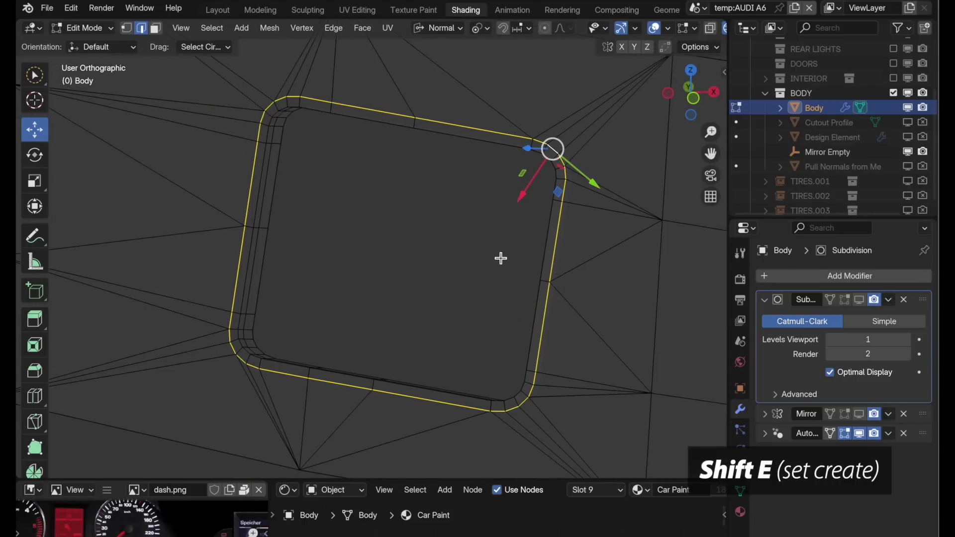
{"action": "key", "text": "1"}
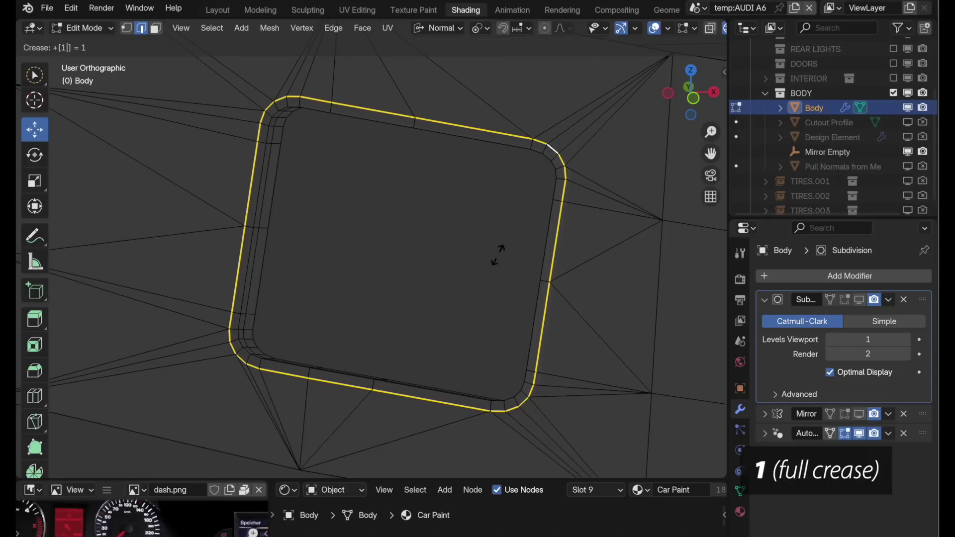
{"action": "left_click", "coordinate": [496, 254]}
{"action": "left_click", "coordinate": [499, 256]}
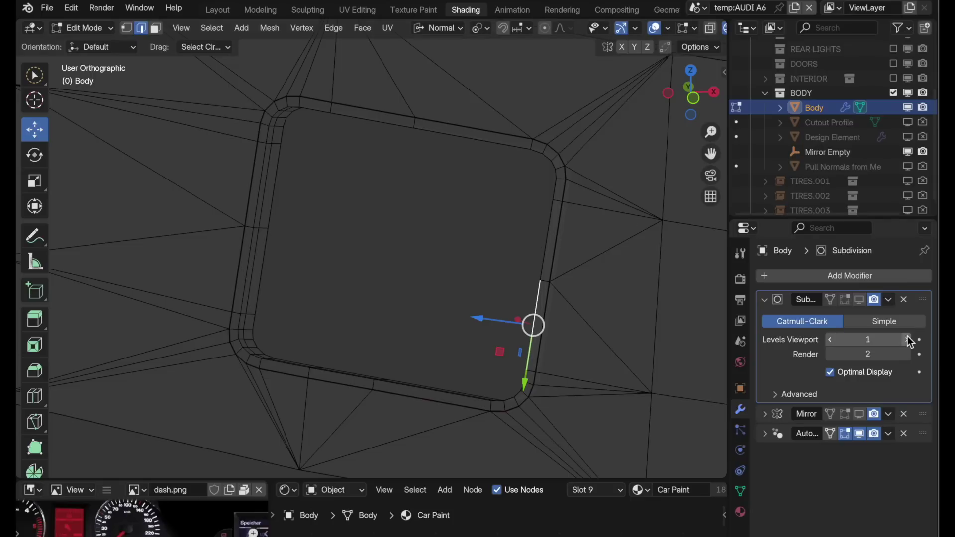
Step: Enable On Cage display on the Subdivision modifier and set Levels Viewport to 2
{"action": "left_click", "coordinate": [846, 303]}
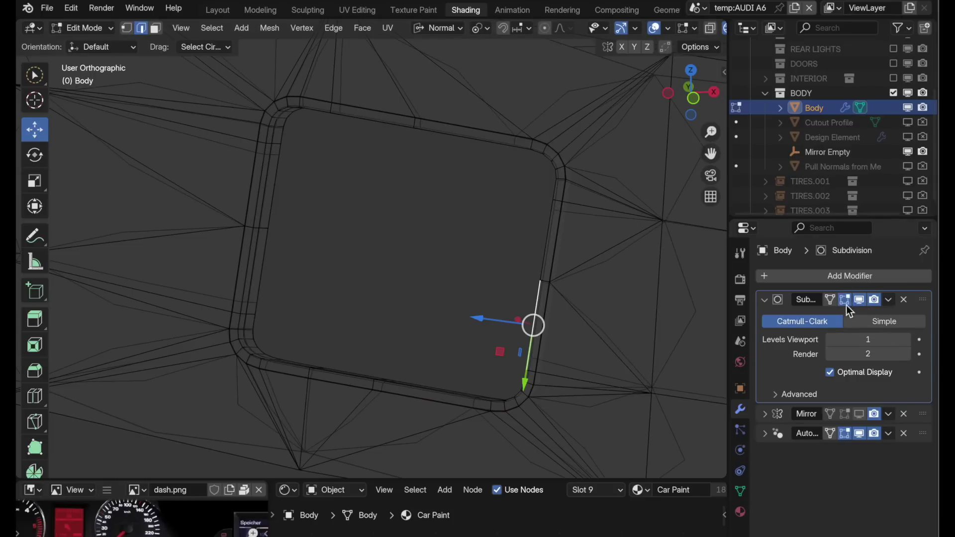
{"action": "left_click", "coordinate": [906, 341]}
{"action": "middle_click_drag", "start_coordinate": [602, 337], "coordinate": [623, 329]}
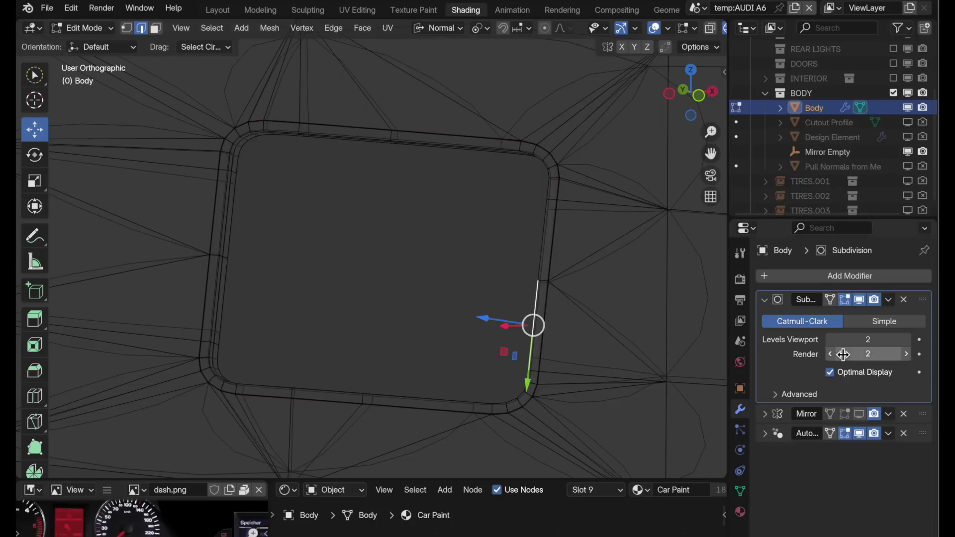
{"action": "middle_click_drag", "start_coordinate": [533, 282], "coordinate": [494, 327]}
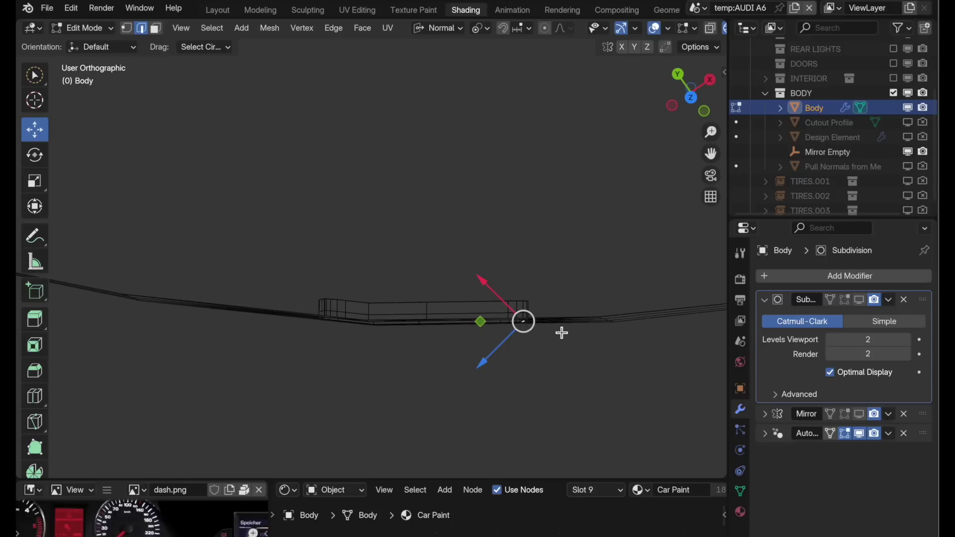
{"action": "scroll", "coordinate": [522, 358], "scroll_direction": "down", "scroll_amount": 3}
{"action": "middle_click_drag", "start_coordinate": [486, 399], "coordinate": [454, 354], "text": "shift"}
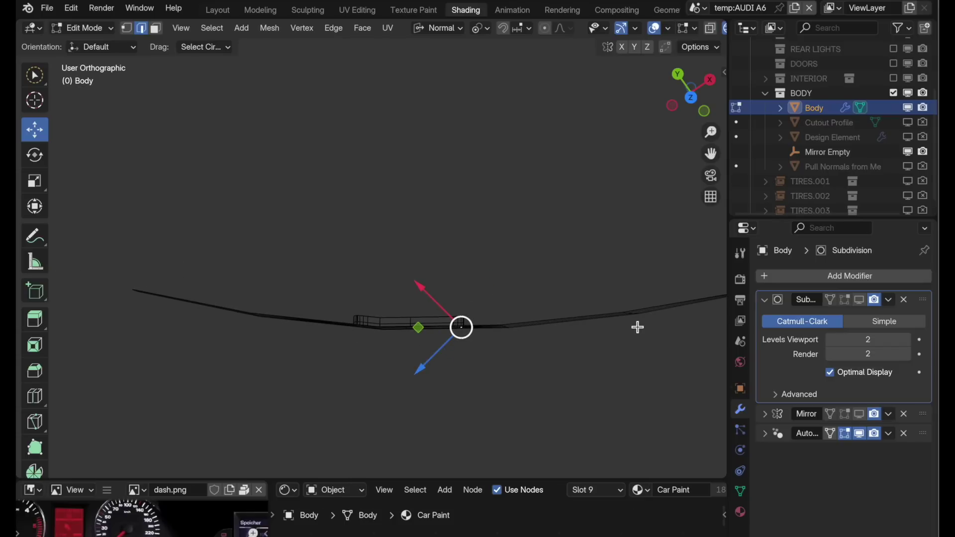
{"action": "middle_click_drag", "start_coordinate": [554, 388], "coordinate": [461, 251]}
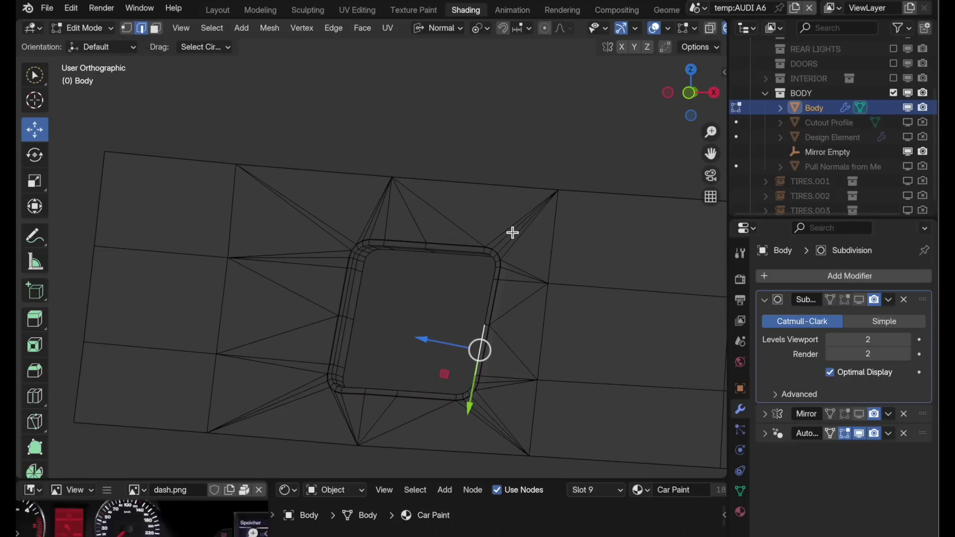
{"action": "middle_click_drag", "start_coordinate": [513, 233], "coordinate": [492, 261]}
Step: Unhide and select Design Element, then inset all of its faces
{"action": "key", "text": "Tab"}
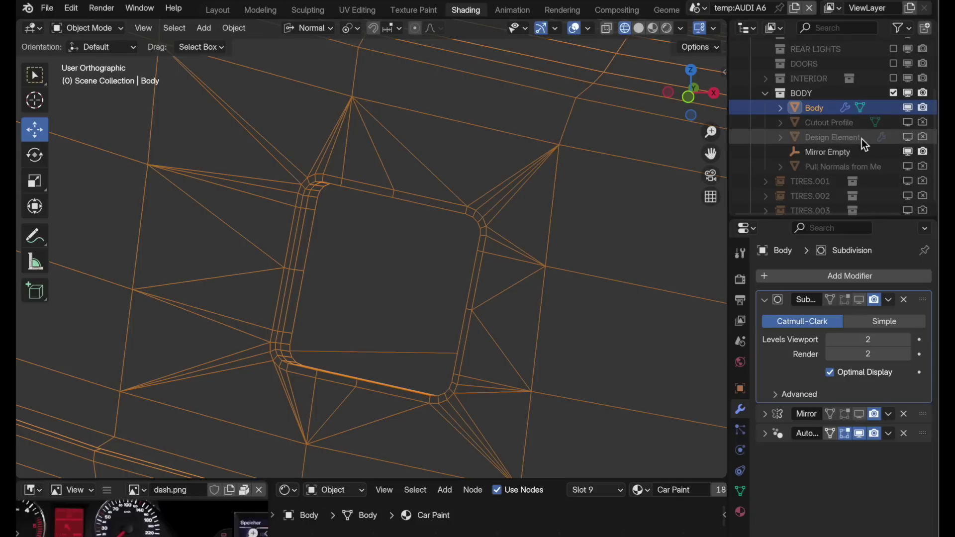
{"action": "left_click", "coordinate": [923, 138]}
{"action": "left_click", "coordinate": [853, 142]}
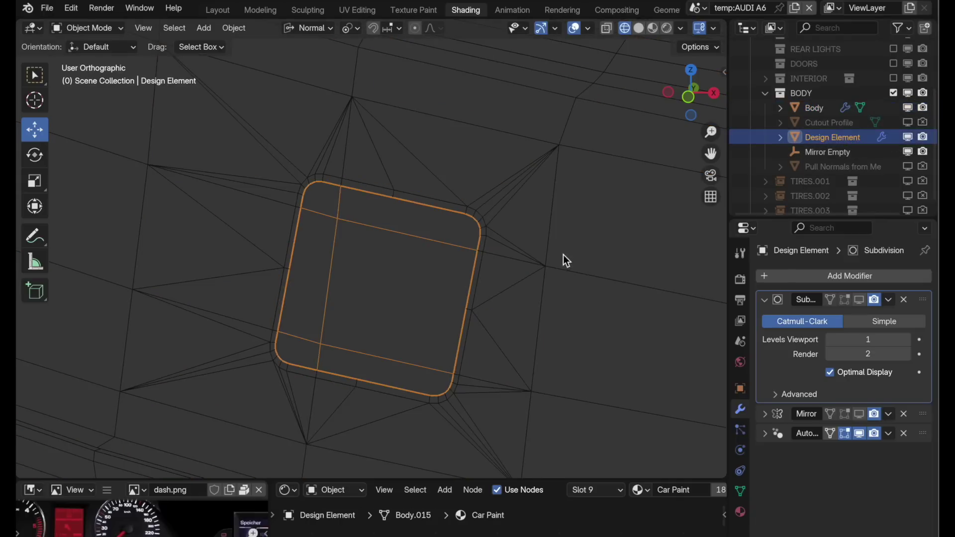
{"action": "scroll", "coordinate": [512, 288], "scroll_direction": "up", "scroll_amount": 4}
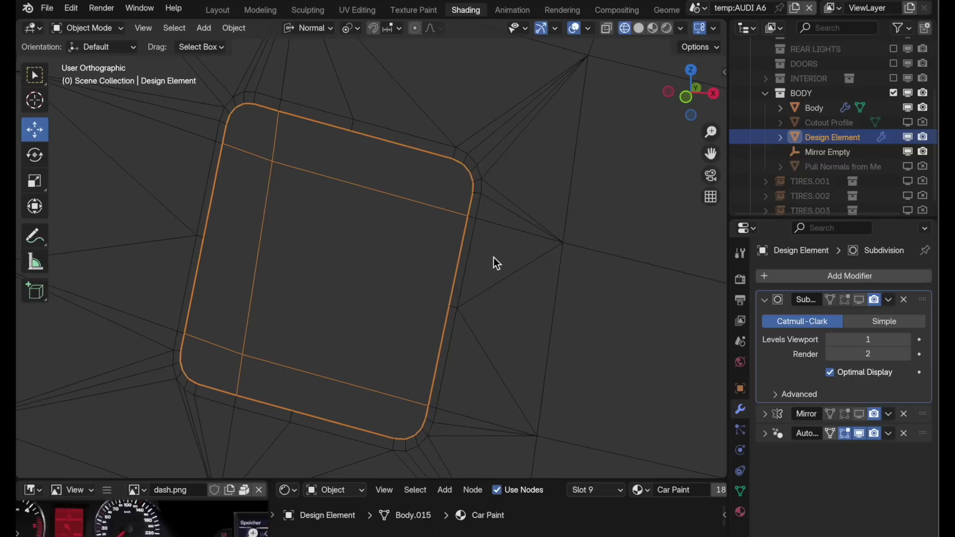
{"action": "key", "text": "Tab"}
{"action": "mouse_move", "coordinate": [464, 197]}
{"action": "middle_mouse_down"}
{"action": "mouse_move", "coordinate": [458, 186]}
{"action": "mouse_move", "coordinate": [471, 197]}
{"action": "middle_mouse_up"}
{"action": "key", "text": "a"}
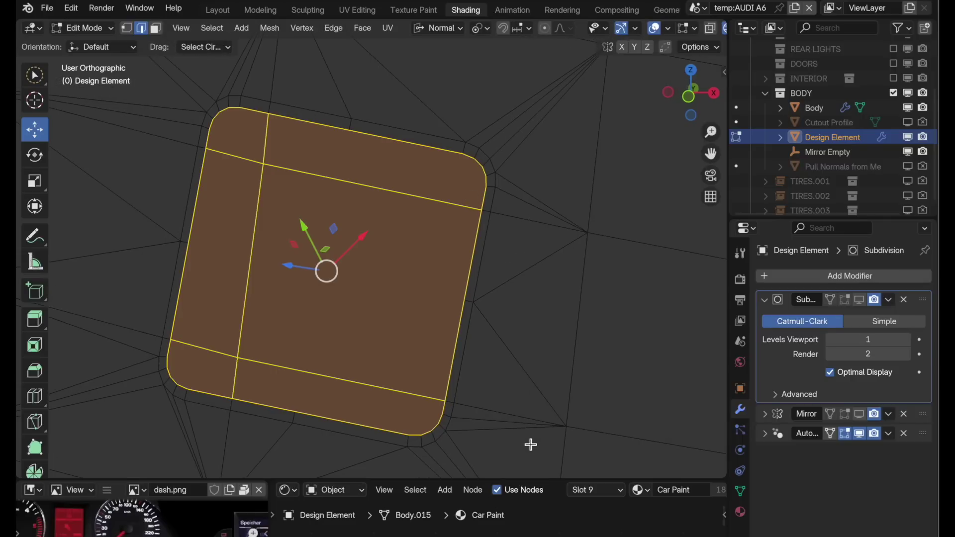
{"action": "key", "text": "i"}
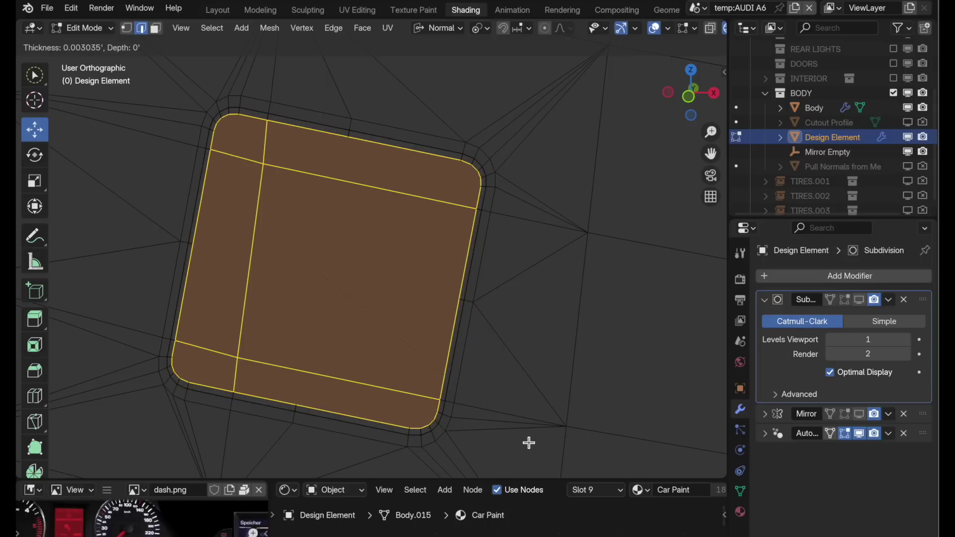
{"action": "left_click", "coordinate": [525, 440]}
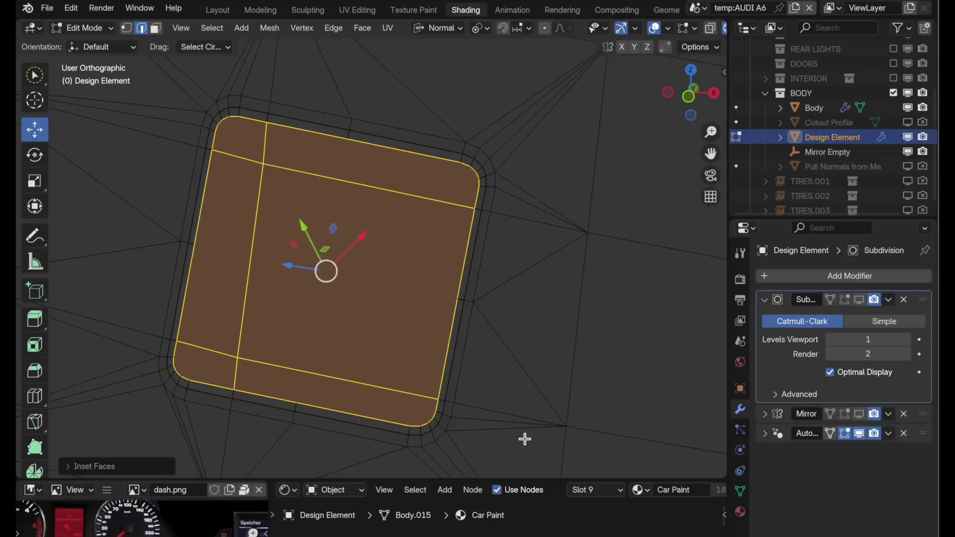
Step: Delete the inverted border faces, then inset the remaining plate faces again
{"action": "left_click", "coordinate": [155, 27]}
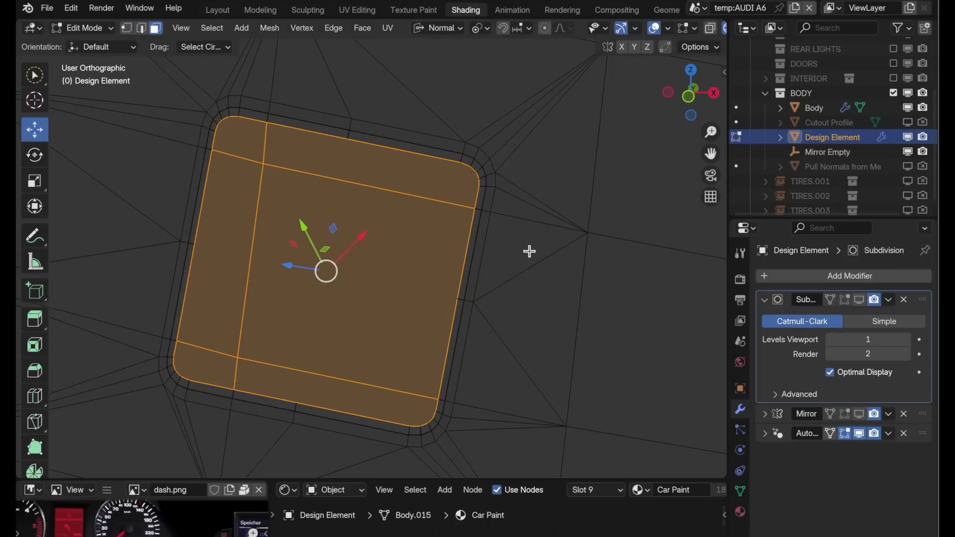
{"action": "key", "text": "ctrl+i"}
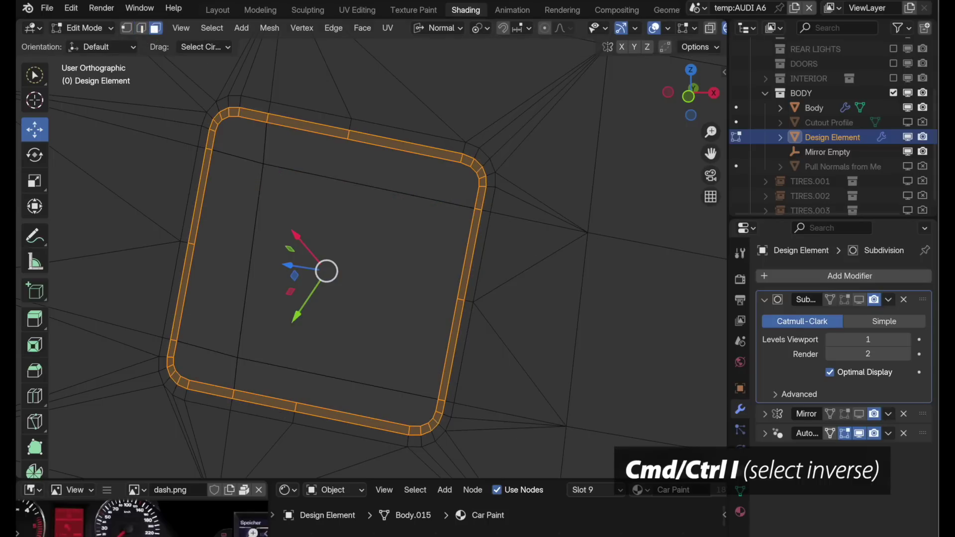
{"action": "key", "text": "x"}
{"action": "left_click", "coordinate": [526, 249]}
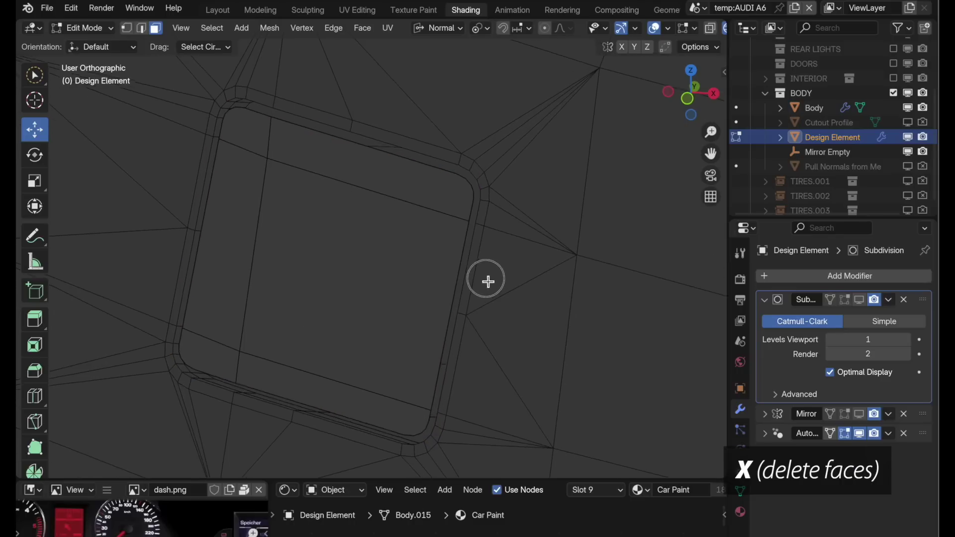
{"action": "key", "text": "a"}
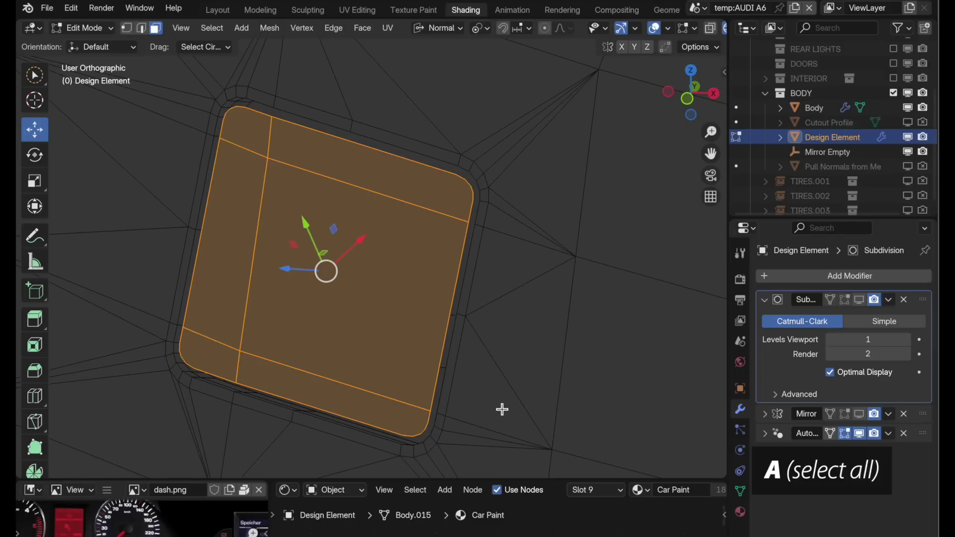
{"action": "key", "text": "i"}
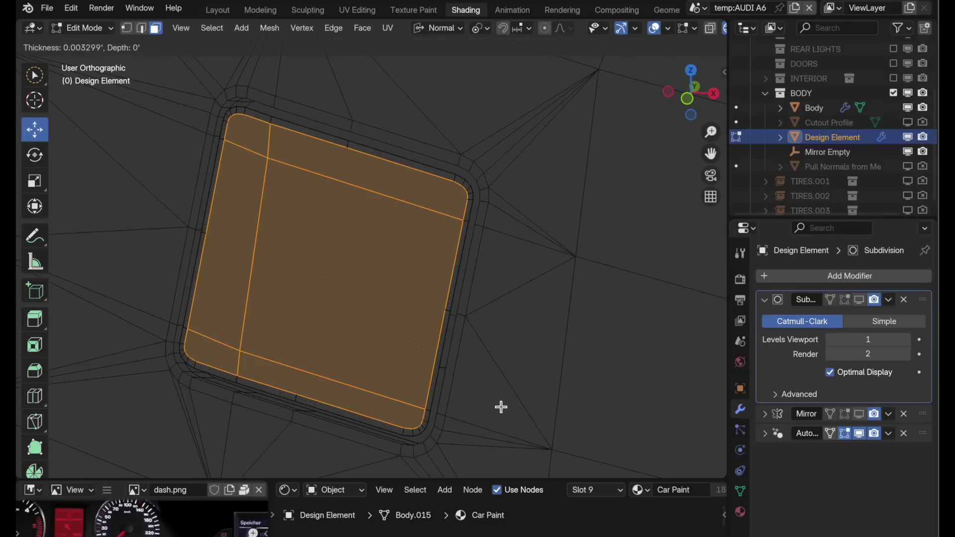
{"action": "left_click", "coordinate": [499, 405]}
{"action": "middle_click_drag", "start_coordinate": [446, 378], "coordinate": [314, 135]}
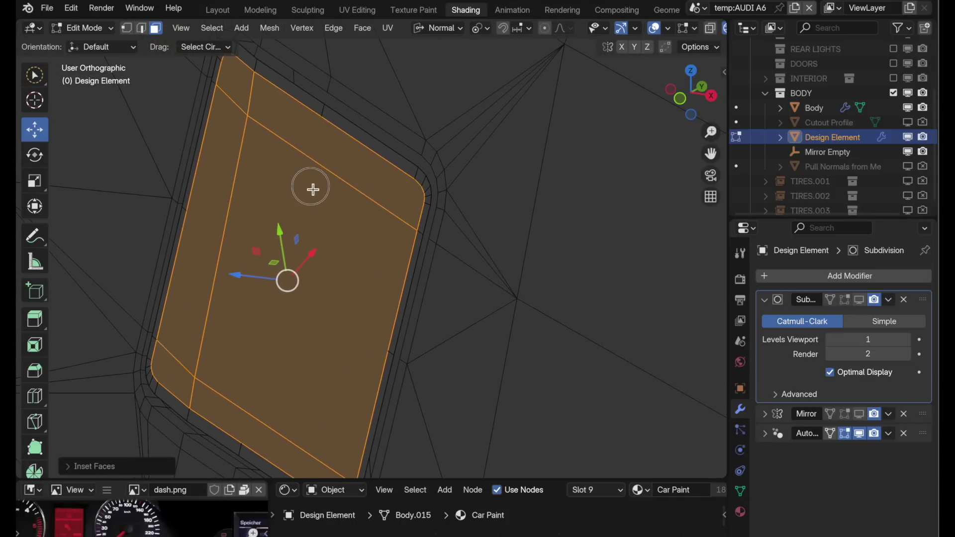
{"action": "middle_click_drag", "start_coordinate": [313, 188], "coordinate": [381, 47]}
{"action": "left_click", "coordinate": [450, 30]}
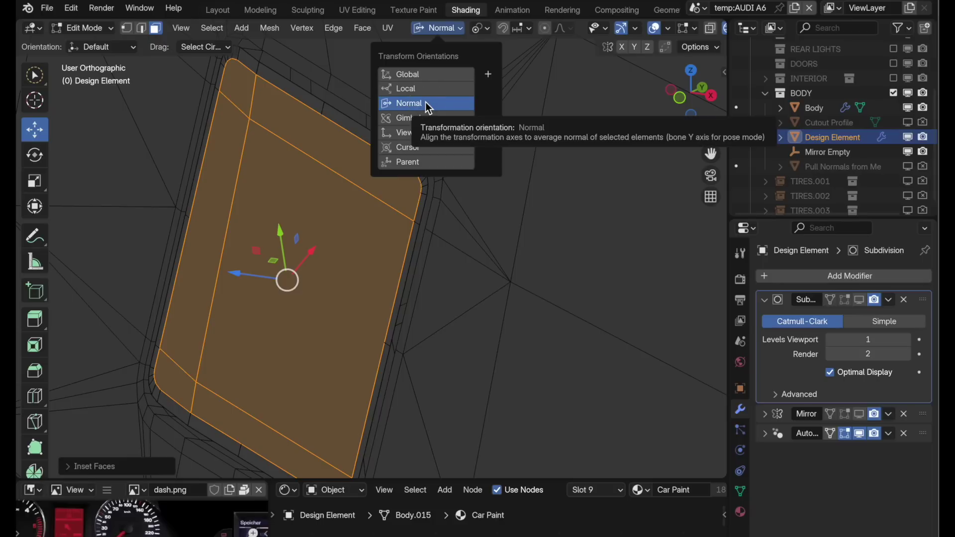
Step: Select the Design Element plate's full outer rim edge loop in edge mode
{"action": "left_click", "coordinate": [142, 29]}
{"action": "left_click", "coordinate": [330, 120]}
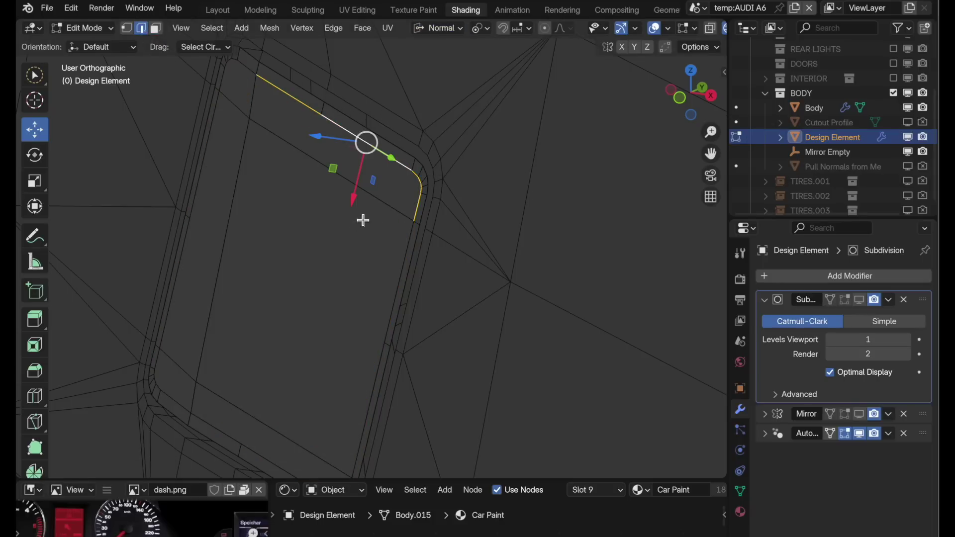
{"action": "left_click", "coordinate": [408, 253], "text": "alt"}
{"action": "middle_click_drag", "start_coordinate": [407, 252], "coordinate": [428, 252]}
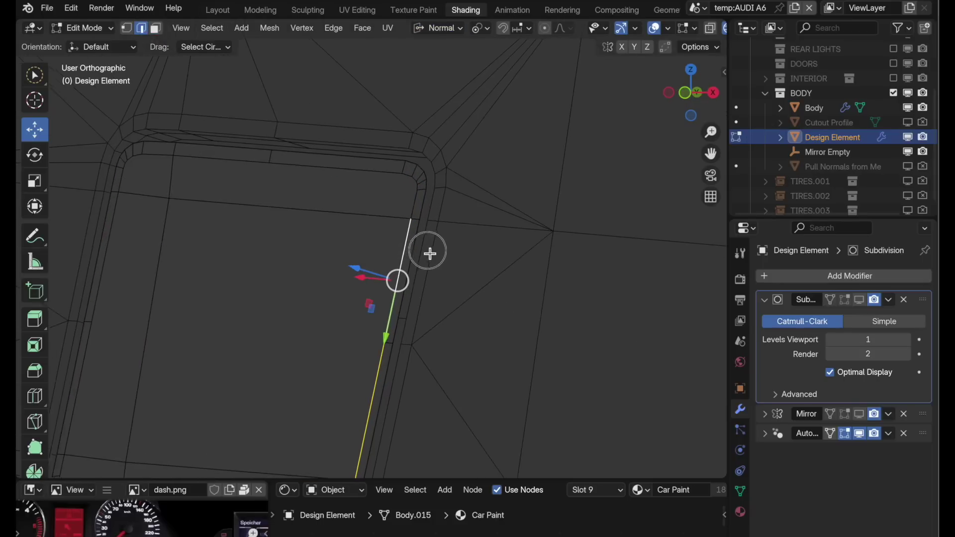
{"action": "left_click", "coordinate": [424, 211], "text": "alt+shift"}
{"action": "middle_click_drag", "start_coordinate": [420, 298], "coordinate": [428, 258]}
Step: Extrude the rim loop about 0.0125 along Z to form a thin side wall
{"action": "key", "text": "e"}
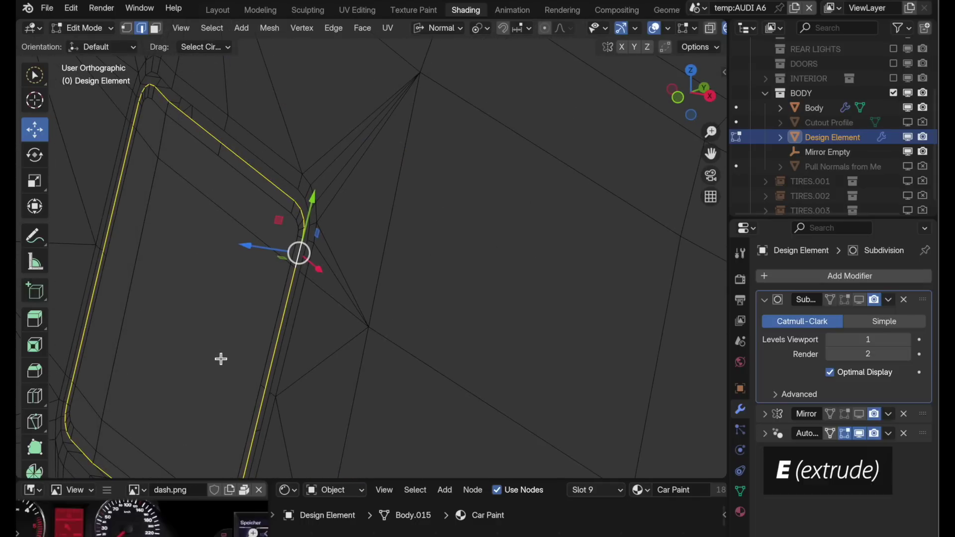
{"action": "key", "text": "z"}
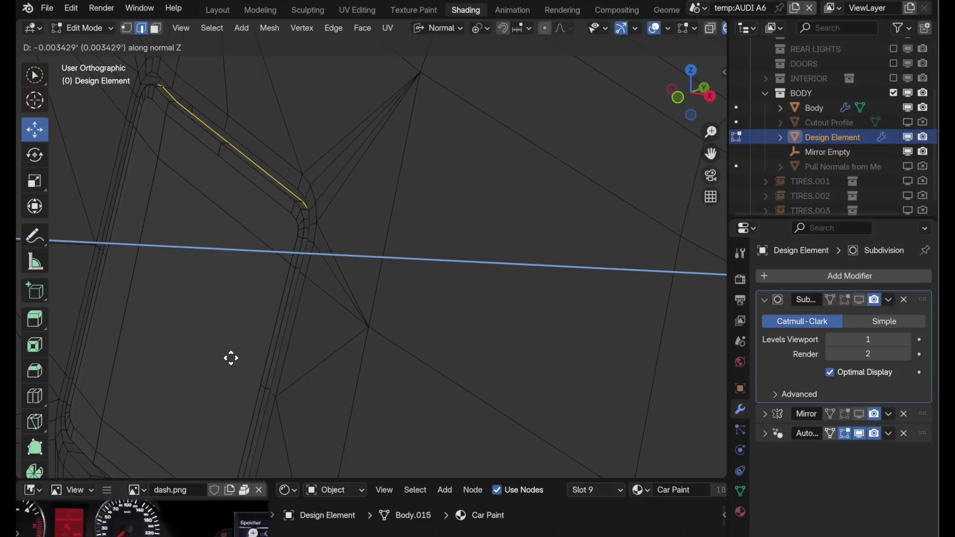
{"action": "left_click", "coordinate": [233, 356]}
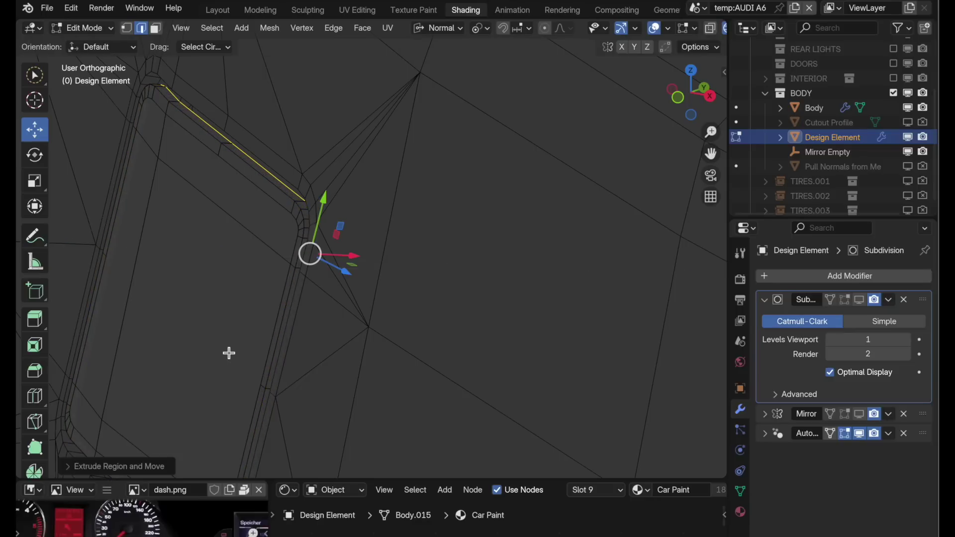
{"action": "key", "text": "alt+z"}
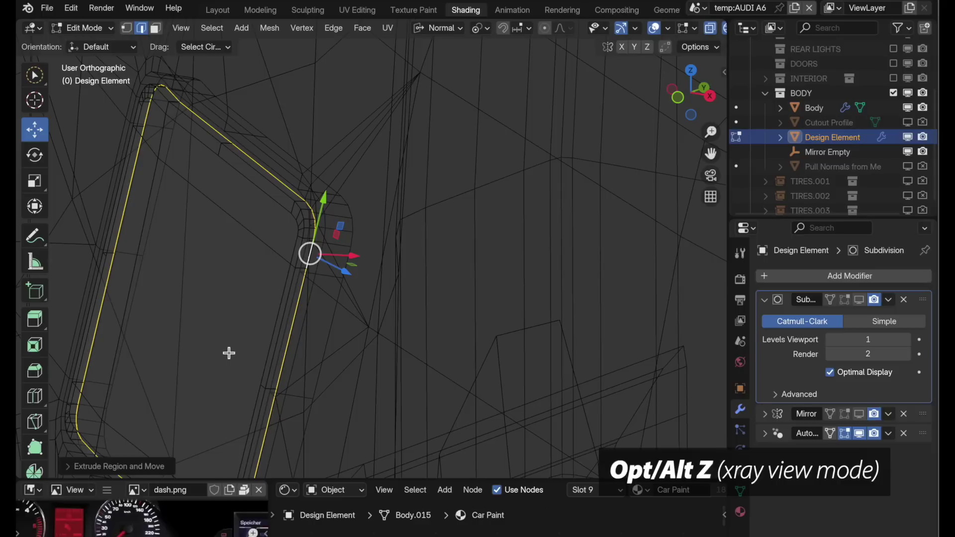
{"action": "key", "text": "g"}
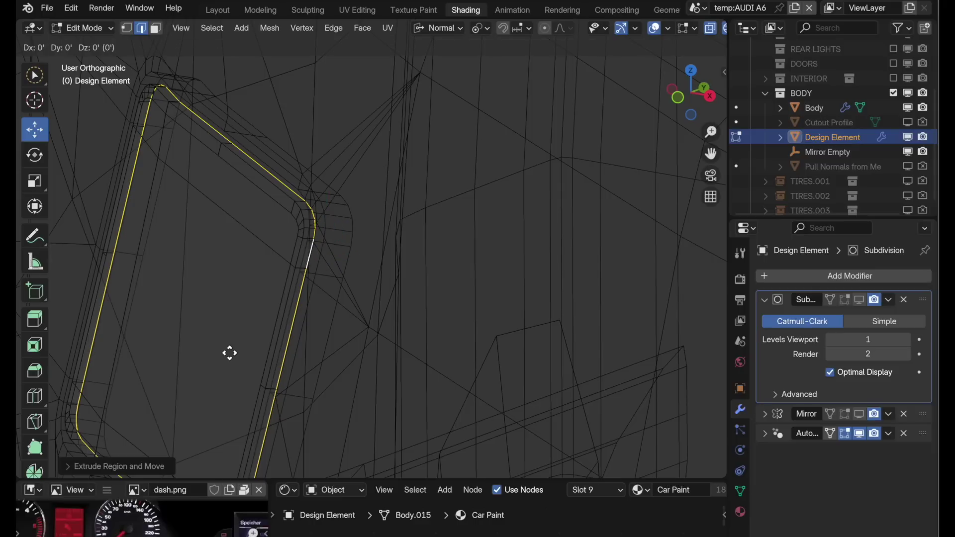
{"action": "key", "text": "z"}
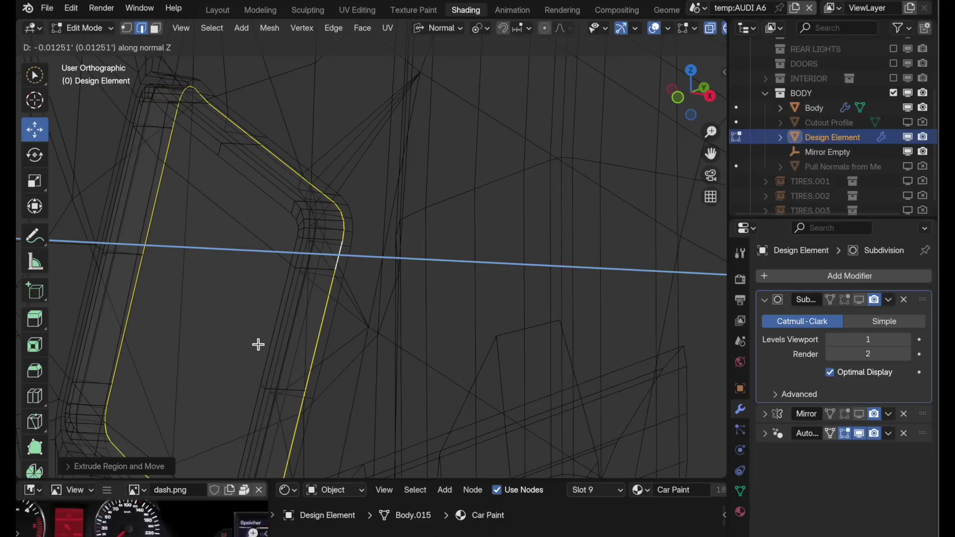
{"action": "left_click", "coordinate": [258, 345]}
{"action": "middle_click_drag", "start_coordinate": [258, 344], "coordinate": [413, 333]}
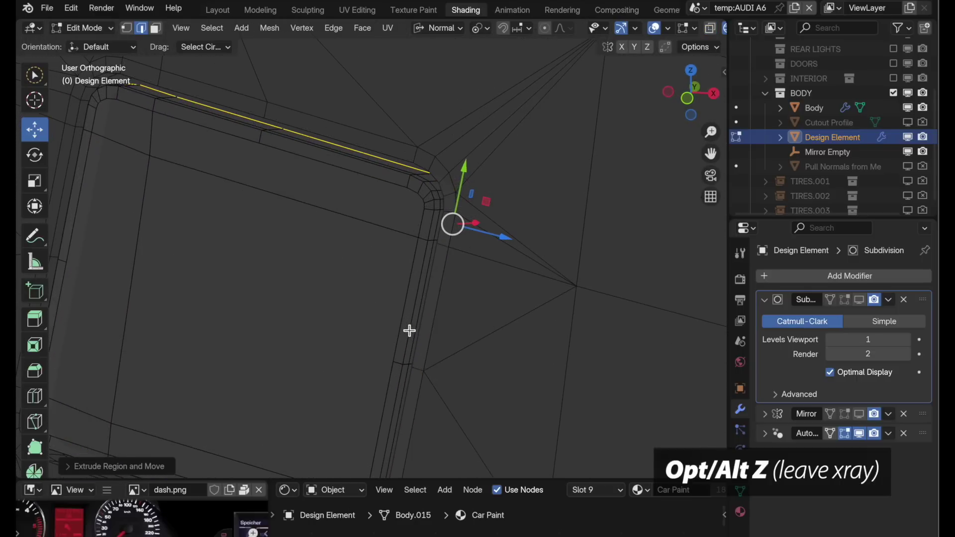
{"action": "key", "text": "alt+z"}
{"action": "middle_click_drag", "start_coordinate": [407, 329], "coordinate": [471, 314]}
Step: Connect the top-bottom and left-right vertex pairs with a central cross of new edges
{"action": "left_click", "coordinate": [128, 30]}
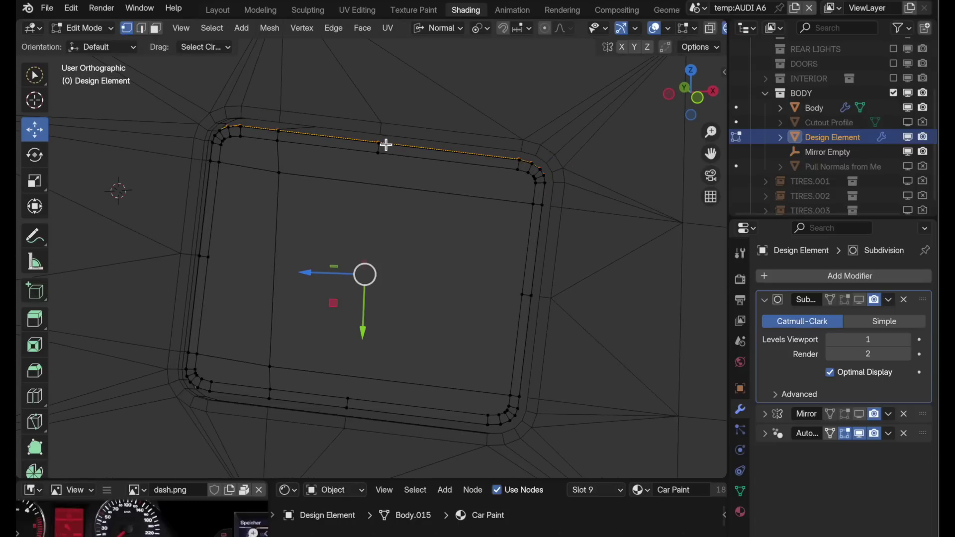
{"action": "left_click", "coordinate": [379, 152]}
{"action": "left_click", "coordinate": [351, 399]}
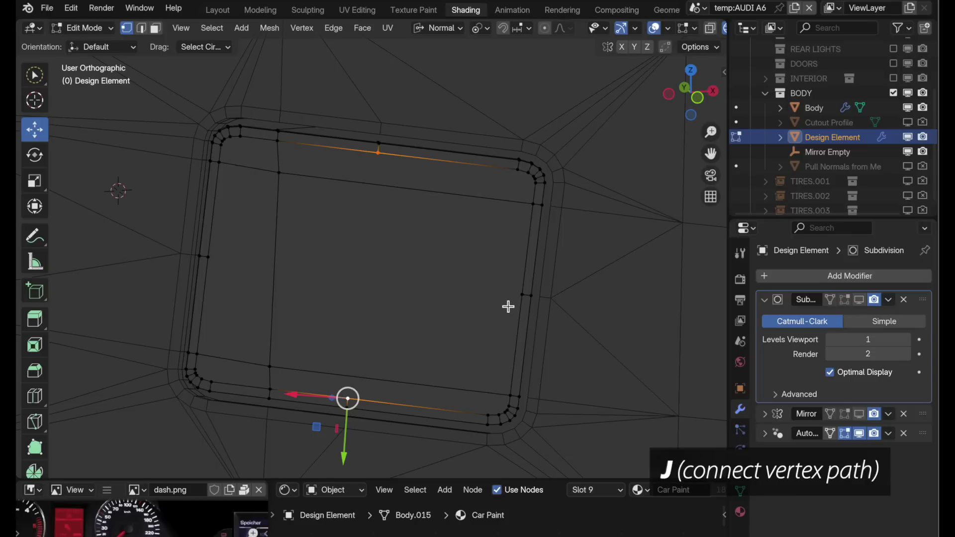
{"action": "key", "text": "j"}
{"action": "left_click", "coordinate": [523, 295]}
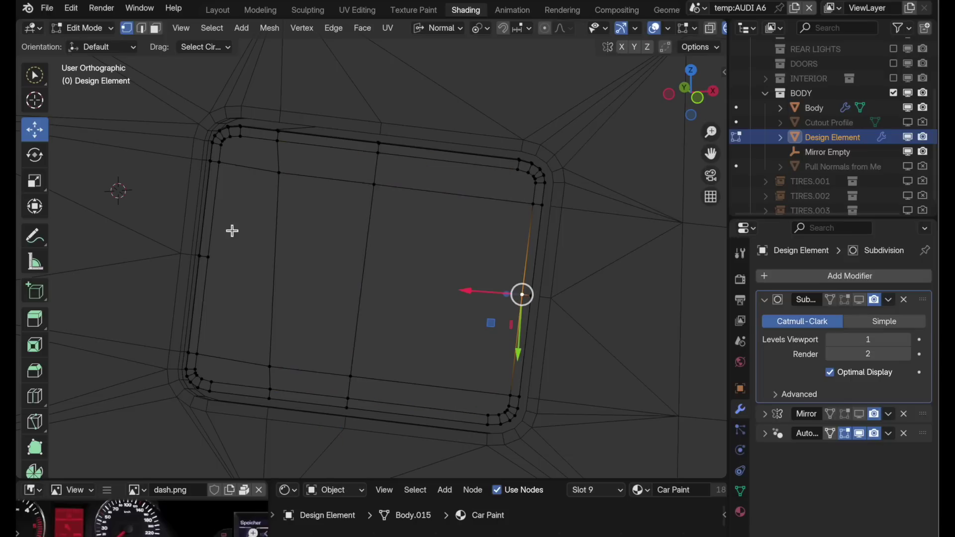
{"action": "left_click", "coordinate": [215, 259], "text": "shift"}
{"action": "key", "text": "j"}
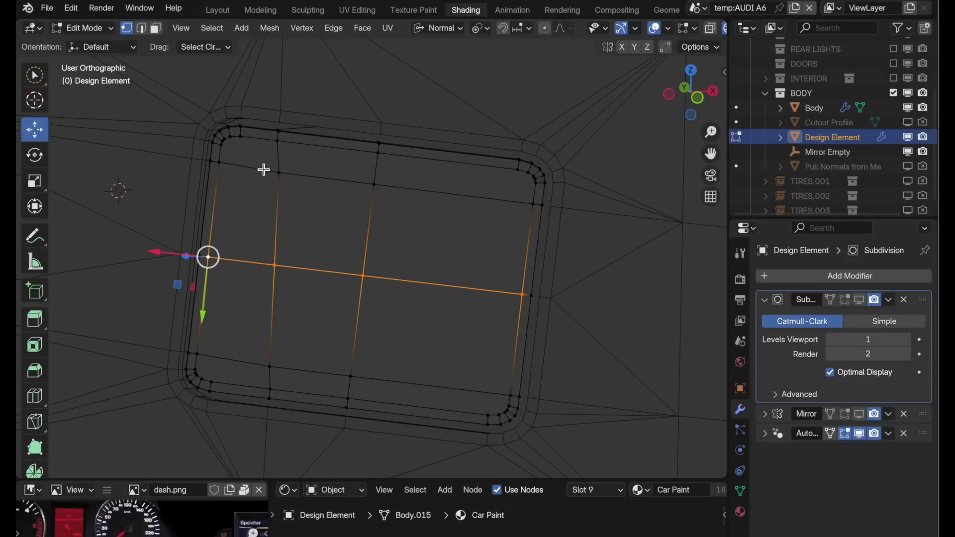
Step: Cut two more vertical edges joining the left and right vertex pairs
{"action": "middle_click_drag", "start_coordinate": [274, 181], "coordinate": [308, 224]}
{"action": "left_click", "coordinate": [222, 393]}
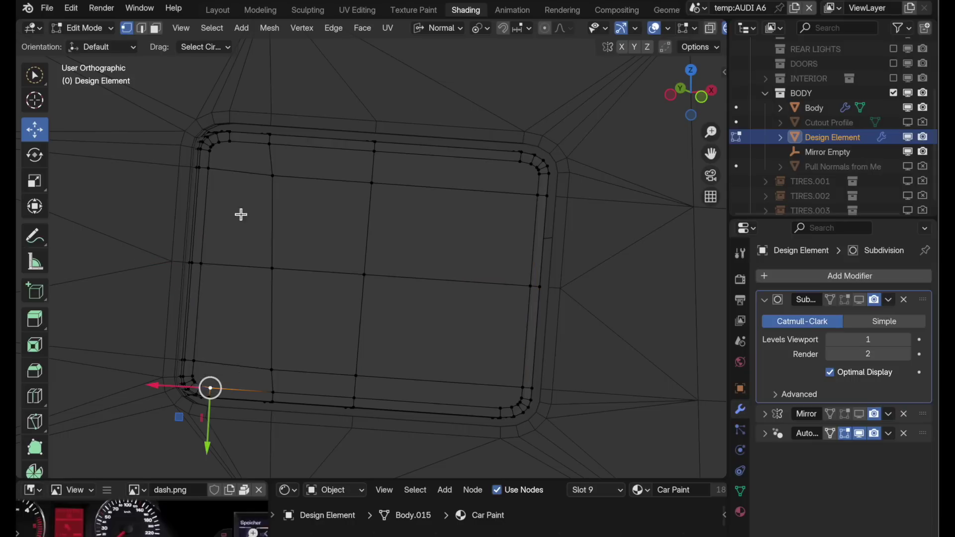
{"action": "left_click", "coordinate": [230, 142], "text": "shift"}
{"action": "key", "text": "j"}
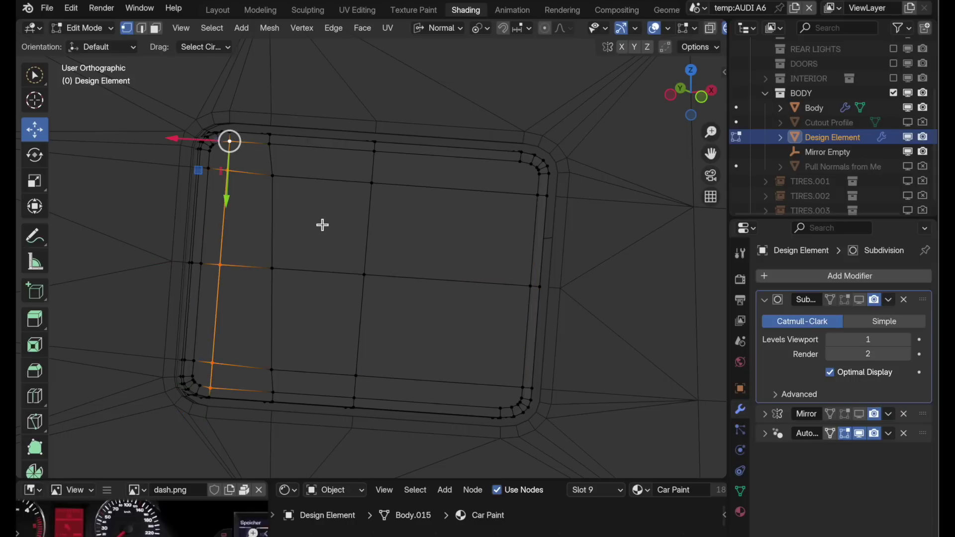
{"action": "left_click", "coordinate": [522, 167]}
{"action": "left_click", "coordinate": [500, 407], "text": "shift"}
{"action": "key", "text": "j"}
Step: Select the plate's corner vertices and its top and bottom edge loops
{"action": "scroll", "coordinate": [547, 209], "scroll_direction": "up", "scroll_amount": 3}
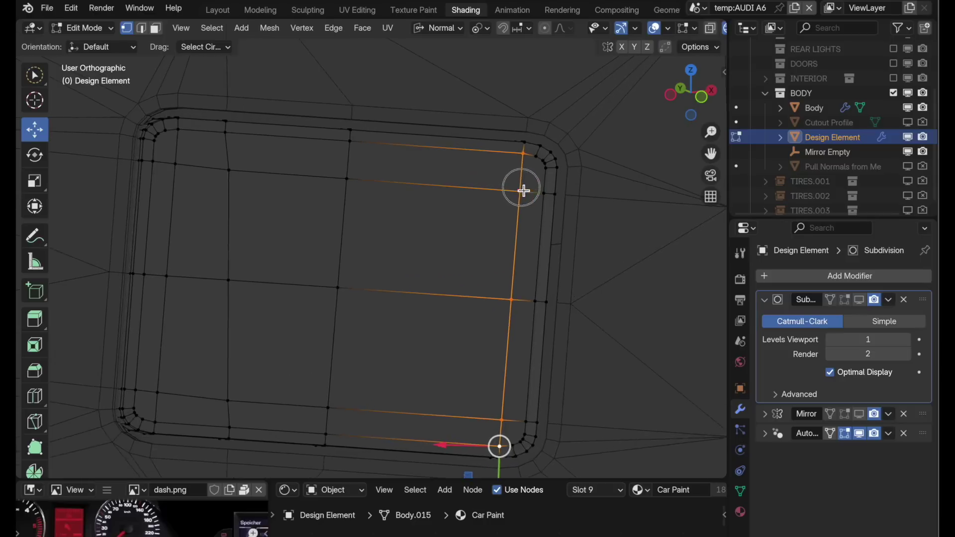
{"action": "left_click", "coordinate": [551, 164]}
{"action": "left_click", "coordinate": [126, 143]}
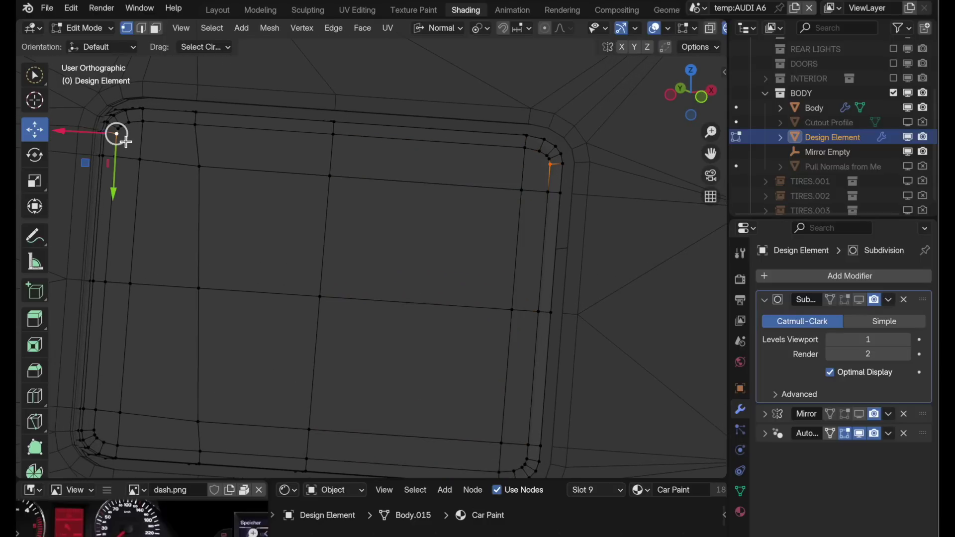
{"action": "left_click", "coordinate": [198, 155], "text": "alt"}
{"action": "scroll", "coordinate": [224, 199], "scroll_direction": "down", "scroll_amount": 5, "text": "shift"}
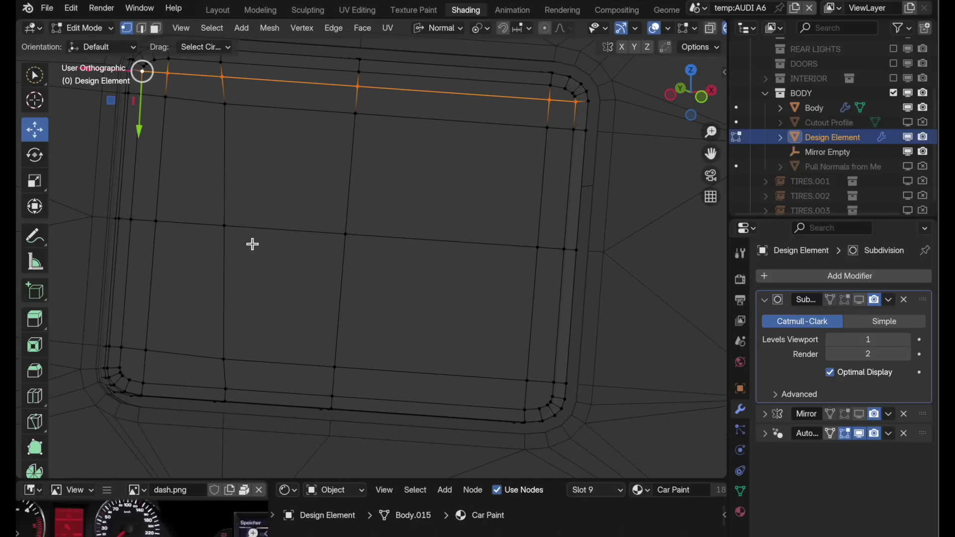
{"action": "left_click", "coordinate": [551, 397], "text": "alt"}
Step: Triangulate the plate's four corner faces, then clear the selection in vertex mode
{"action": "left_click", "coordinate": [156, 28]}
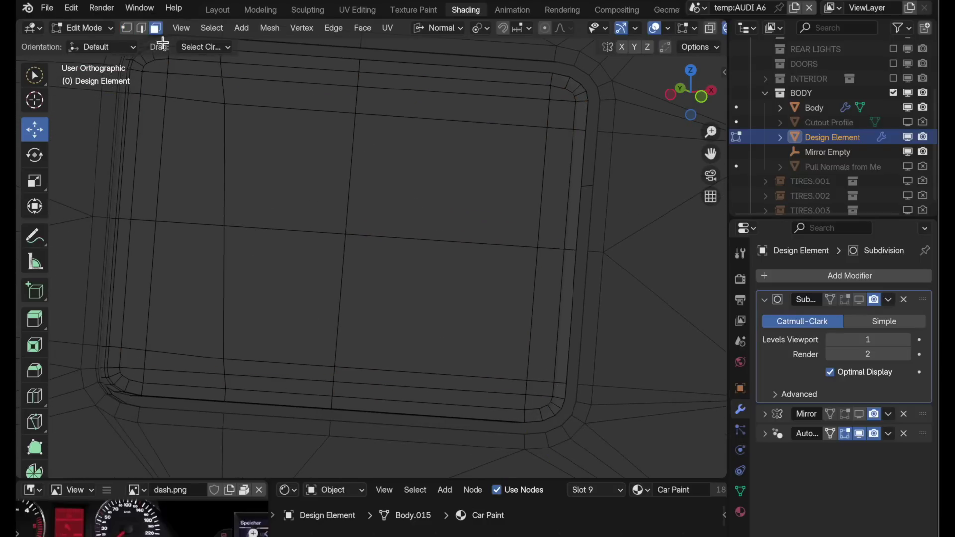
{"action": "left_click", "coordinate": [165, 72]}
{"action": "left_click", "coordinate": [135, 378], "text": "shift"}
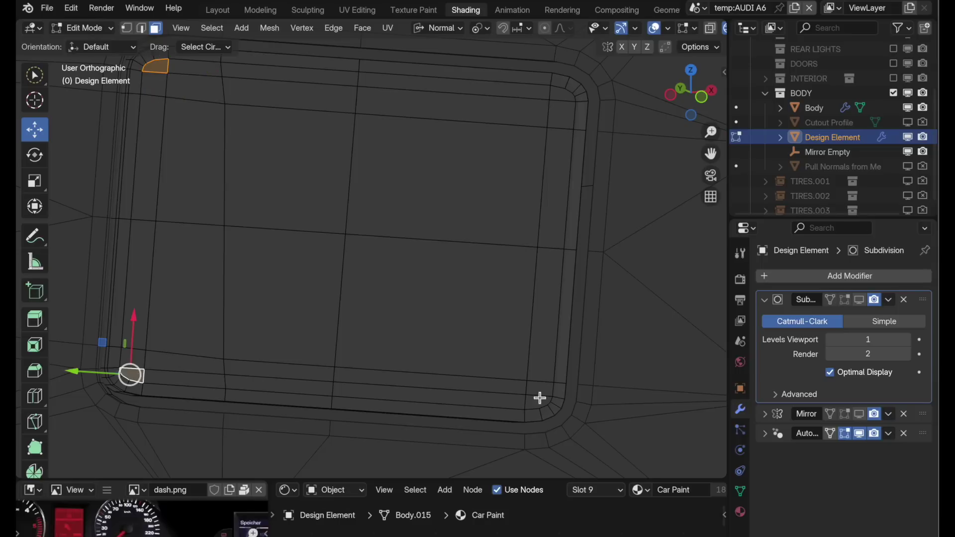
{"action": "left_click", "coordinate": [543, 402], "text": "shift"}
{"action": "left_click", "coordinate": [564, 104], "text": "shift"}
{"action": "key", "text": "ctrl+f"}
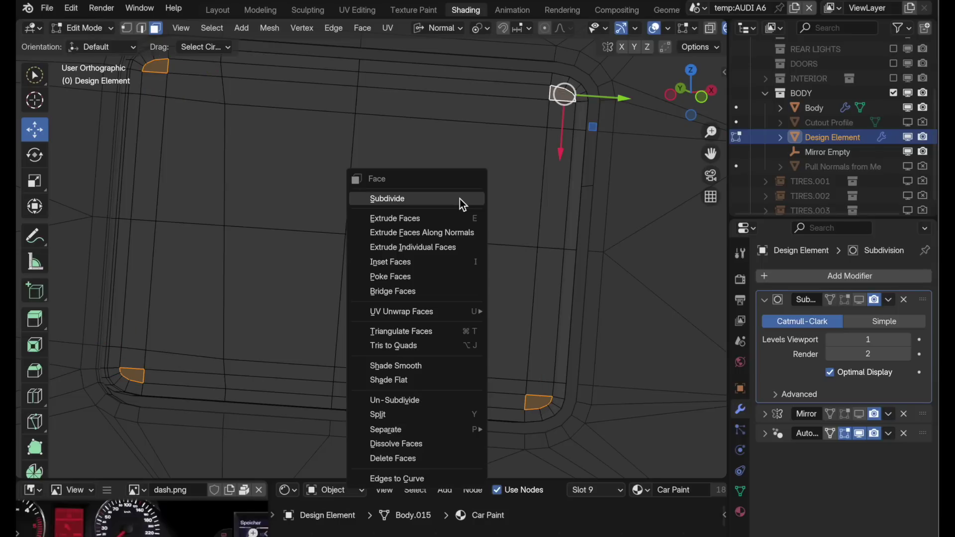
{"action": "left_click", "coordinate": [453, 332]}
{"action": "scroll", "coordinate": [436, 264], "scroll_direction": "up", "scroll_amount": 1, "text": "shift"}
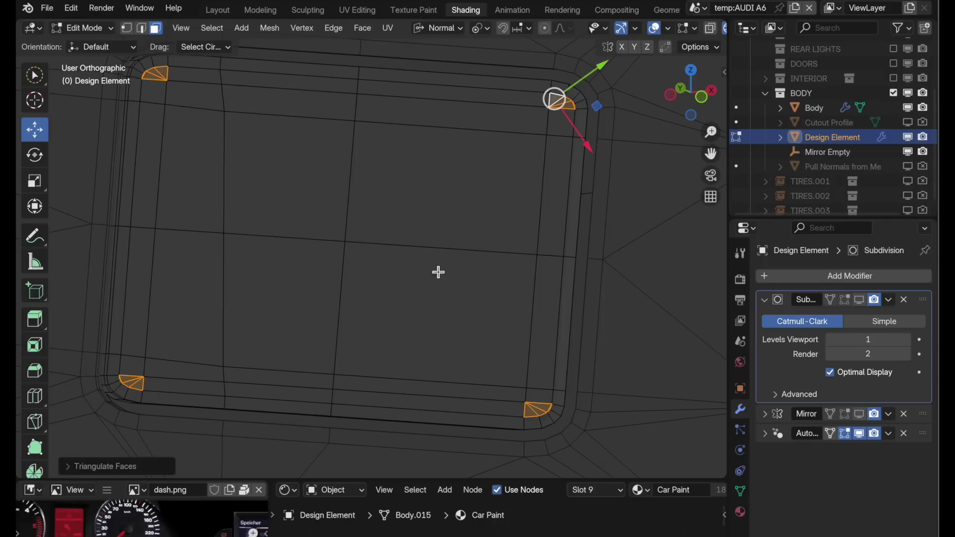
{"action": "left_click", "coordinate": [127, 28]}
{"action": "key", "text": "alt+a"}
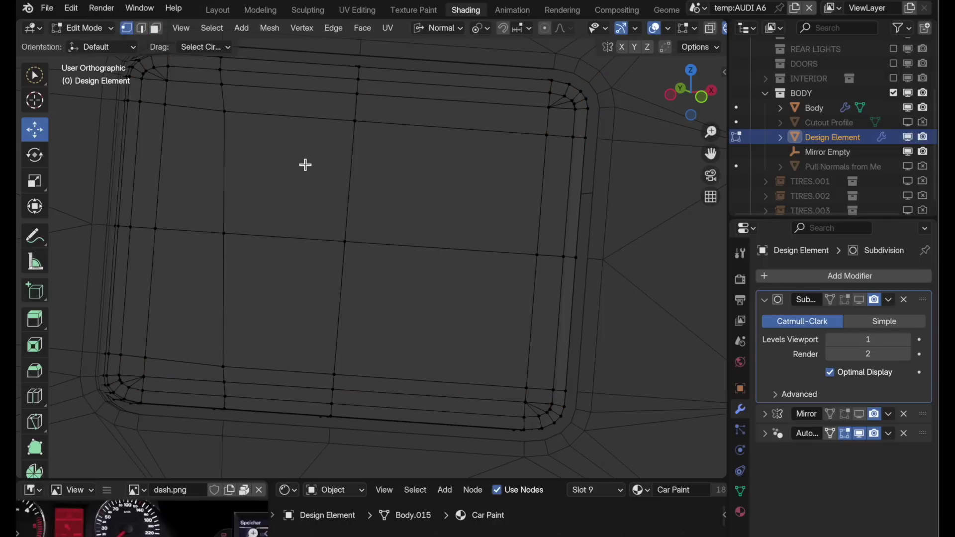
Step: Select the plate's rim edge loops and set their edge crease to 1
{"action": "scroll", "coordinate": [413, 170], "scroll_direction": "down", "scroll_amount": 1}
{"action": "mouse_move", "coordinate": [413, 170]}
{"action": "middle_mouse_down"}
{"action": "mouse_move", "coordinate": [386, 186]}
{"action": "mouse_move", "coordinate": [373, 218]}
{"action": "mouse_move", "coordinate": [352, 180]}
{"action": "mouse_move", "coordinate": [361, 177]}
{"action": "middle_mouse_up"}
{"action": "key", "text": "c"}
{"action": "scroll", "coordinate": [360, 177], "scroll_direction": "up", "scroll_amount": 3}
{"action": "key", "text": "2"}
{"action": "left_click", "coordinate": [343, 217], "text": "alt"}
{"action": "left_click", "coordinate": [278, 271], "text": "alt"}
{"action": "middle_click_drag", "start_coordinate": [292, 269], "coordinate": [486, 322]}
{"action": "left_click", "coordinate": [546, 329], "text": "alt+shift"}
{"action": "key", "text": "shift+e"}
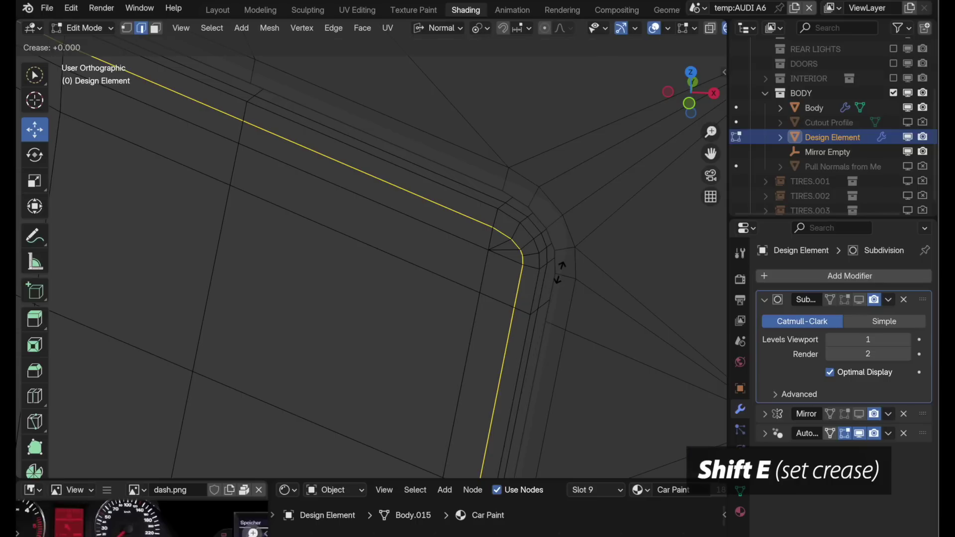
{"action": "type", "text": "1"}
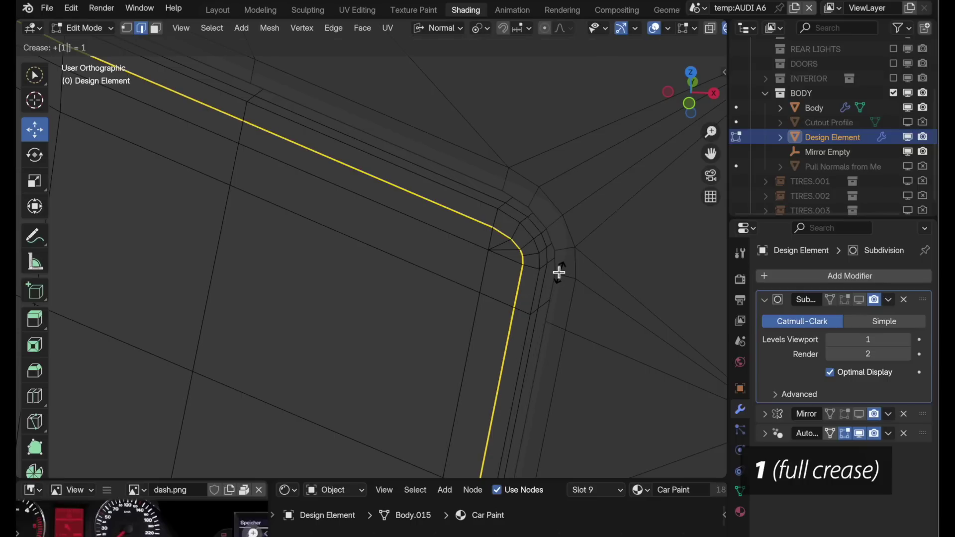
{"action": "key", "text": "Return"}
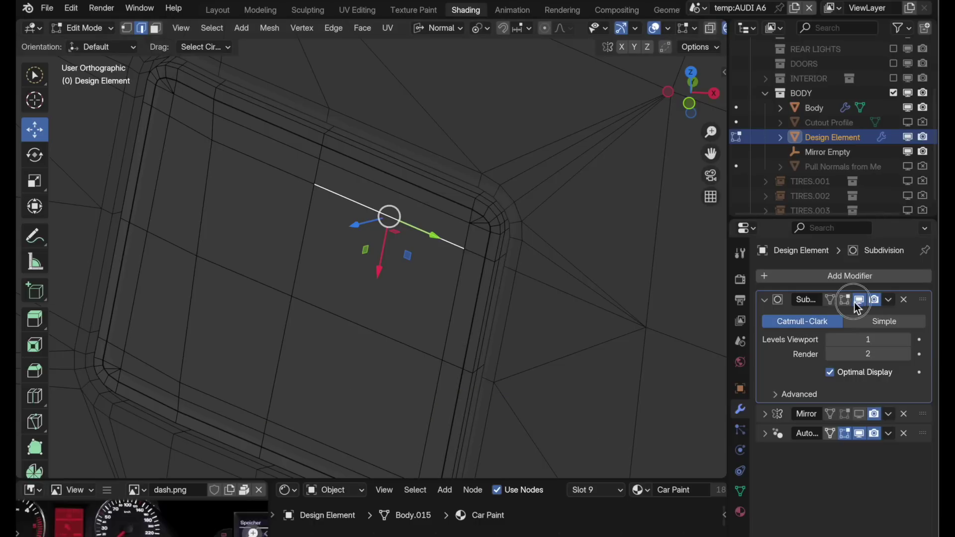
Step: Enable the Subdivision modifier's edit-mode display and orbit to inspect the plate's corners
{"action": "left_click_drag", "start_coordinate": [859, 301], "coordinate": [846, 301]}
{"action": "middle_click_drag", "start_coordinate": [468, 313], "coordinate": [498, 343]}
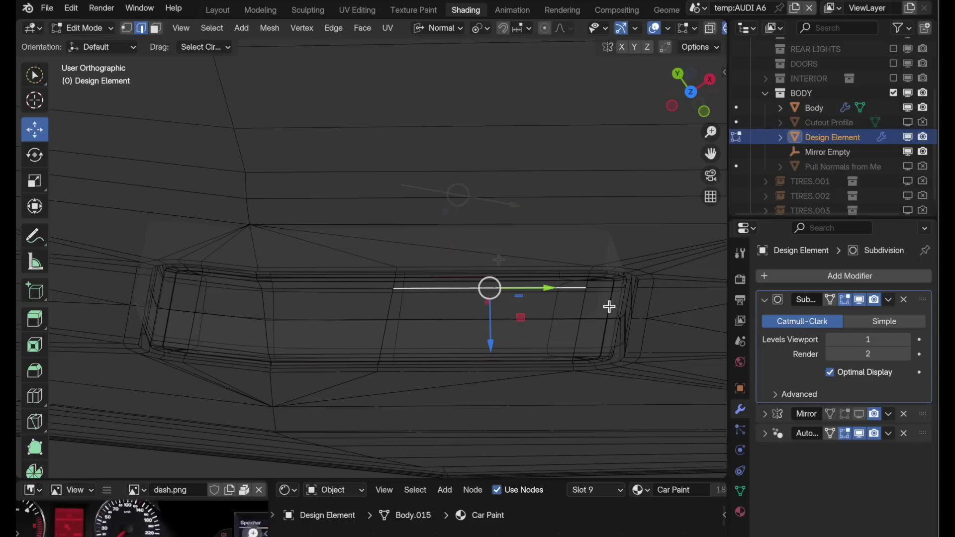
{"action": "middle_click_drag", "start_coordinate": [610, 307], "coordinate": [477, 240]}
{"action": "scroll", "coordinate": [478, 240], "scroll_direction": "down", "scroll_amount": 2}
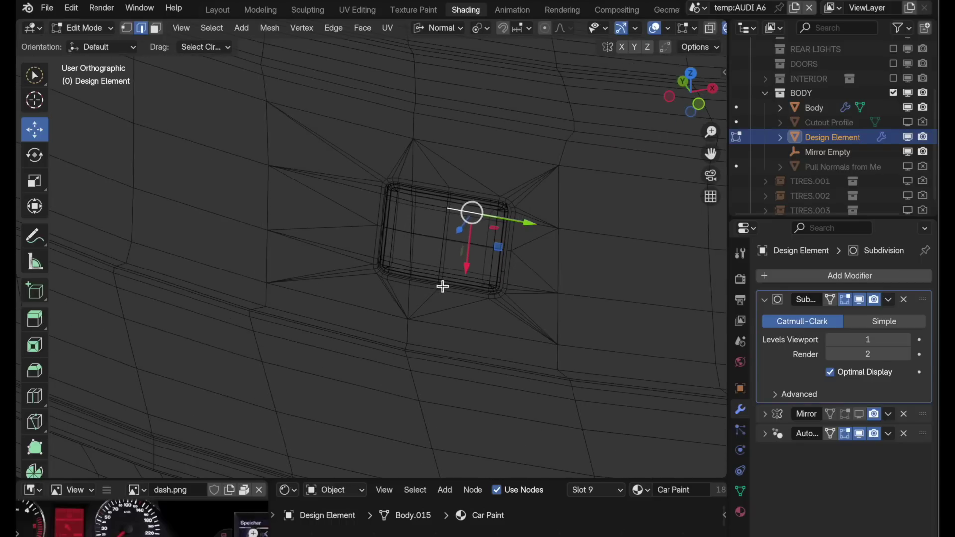
Step: Return to Object Mode, show the Body's subdivision in viewport and edit mode, and use Solid shading
{"action": "key", "text": "Tab"}
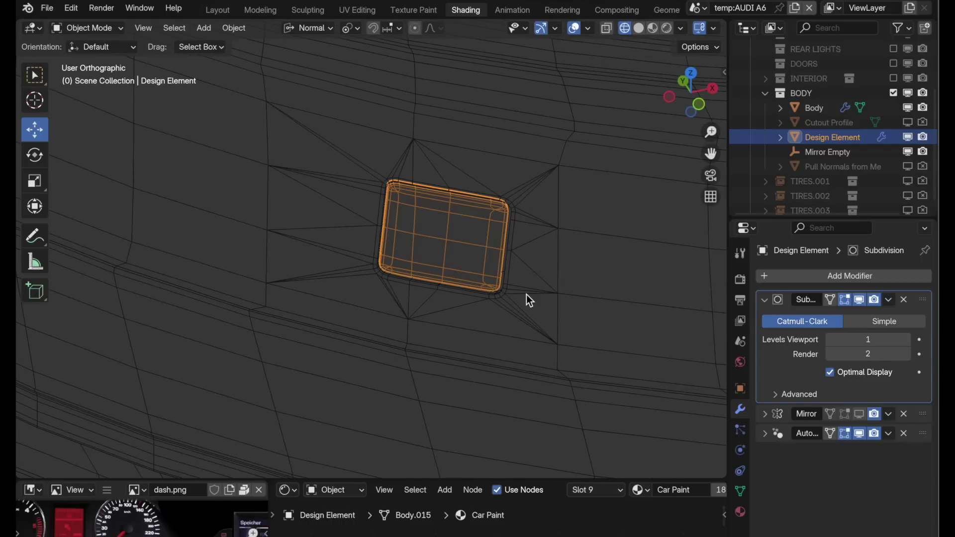
{"action": "left_click", "coordinate": [526, 294]}
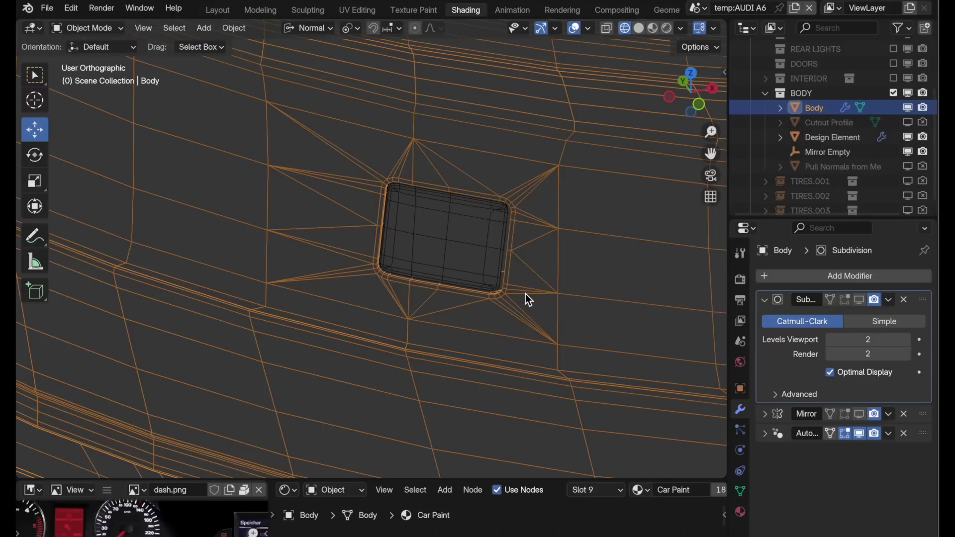
{"action": "left_click", "coordinate": [858, 301]}
{"action": "left_click", "coordinate": [845, 302]}
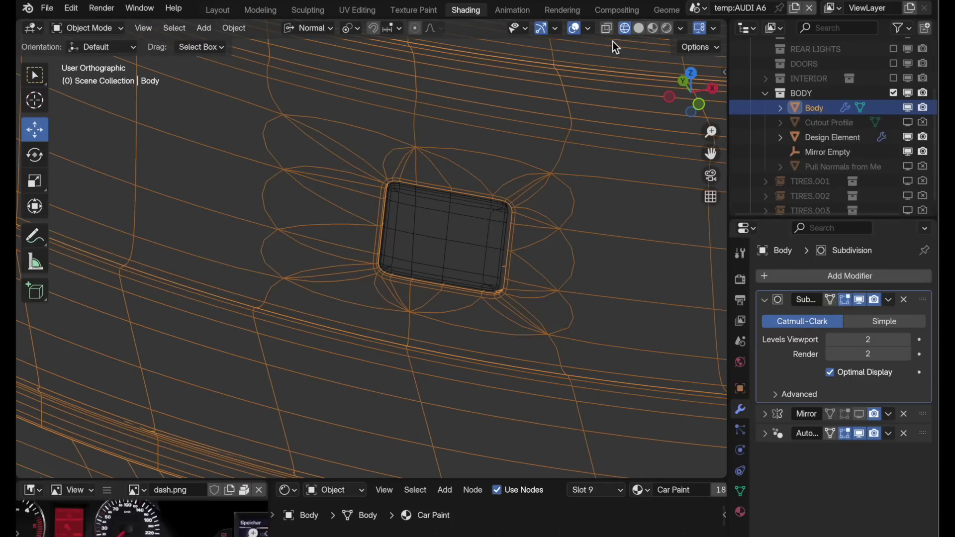
{"action": "left_click", "coordinate": [639, 28]}
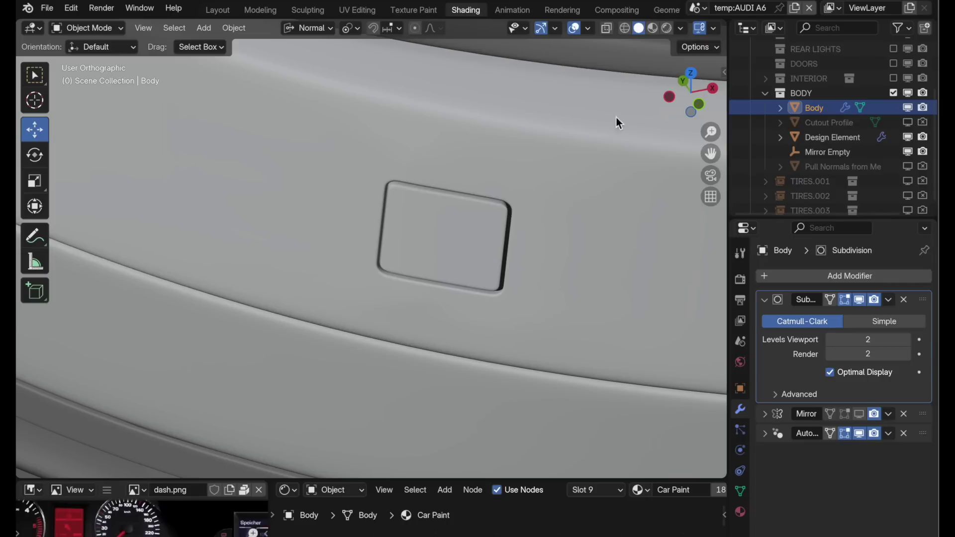
{"action": "scroll", "coordinate": [563, 289], "scroll_direction": "down", "scroll_amount": 4}
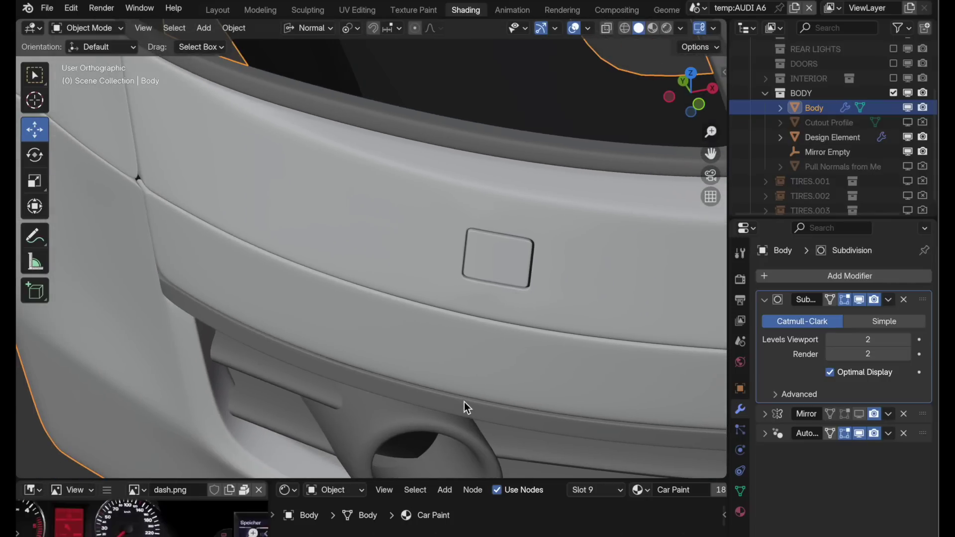
{"action": "scroll", "coordinate": [465, 402], "scroll_direction": "up", "scroll_amount": 6}
{"action": "middle_click_drag", "start_coordinate": [476, 396], "coordinate": [465, 402]}
Step: Select the Design Element plate and view its reflections with the shiny red matcap
{"action": "left_click", "coordinate": [535, 271]}
{"action": "middle_click_drag", "start_coordinate": [535, 271], "coordinate": [550, 332]}
{"action": "middle_click_drag", "start_coordinate": [647, 161], "coordinate": [547, 271]}
{"action": "left_click", "coordinate": [681, 29]}
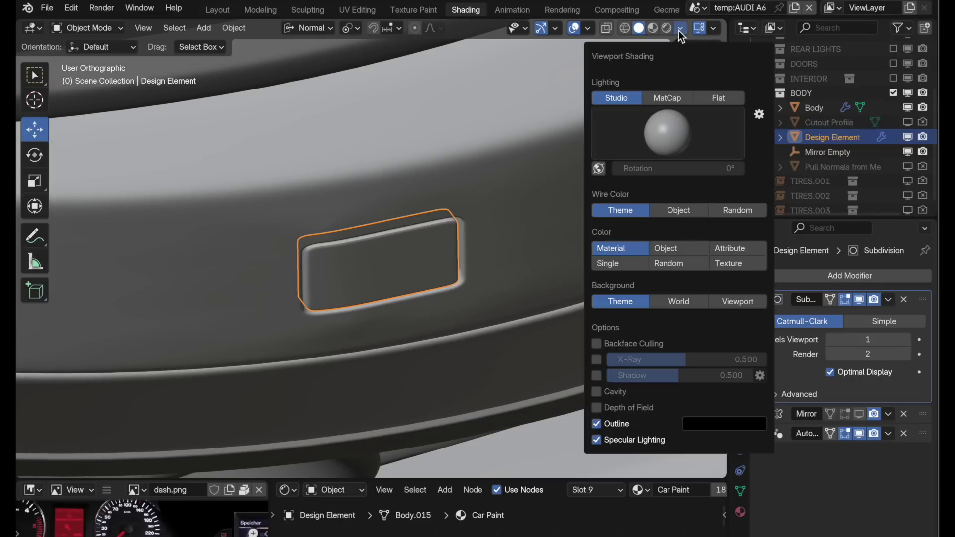
{"action": "left_click", "coordinate": [668, 103]}
{"action": "left_click", "coordinate": [673, 130]}
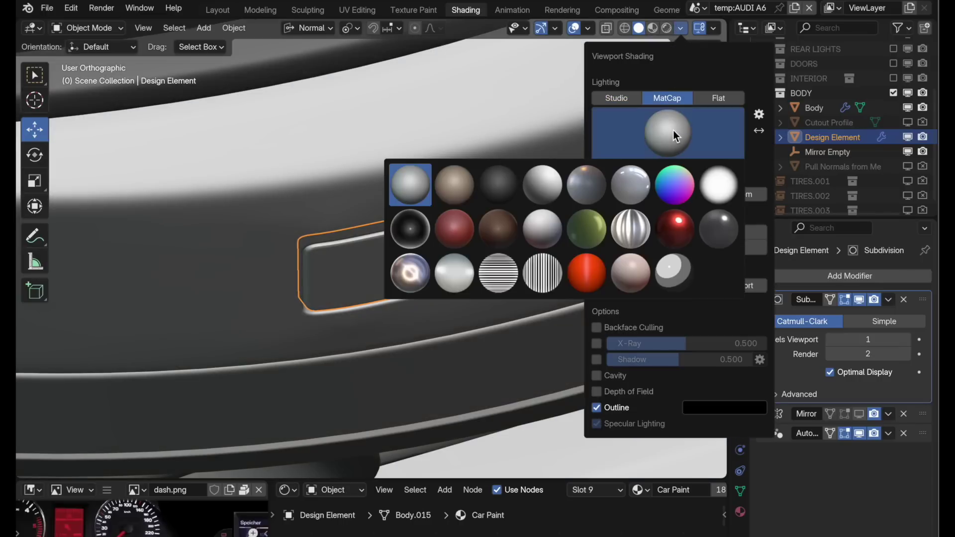
{"action": "left_click", "coordinate": [680, 222]}
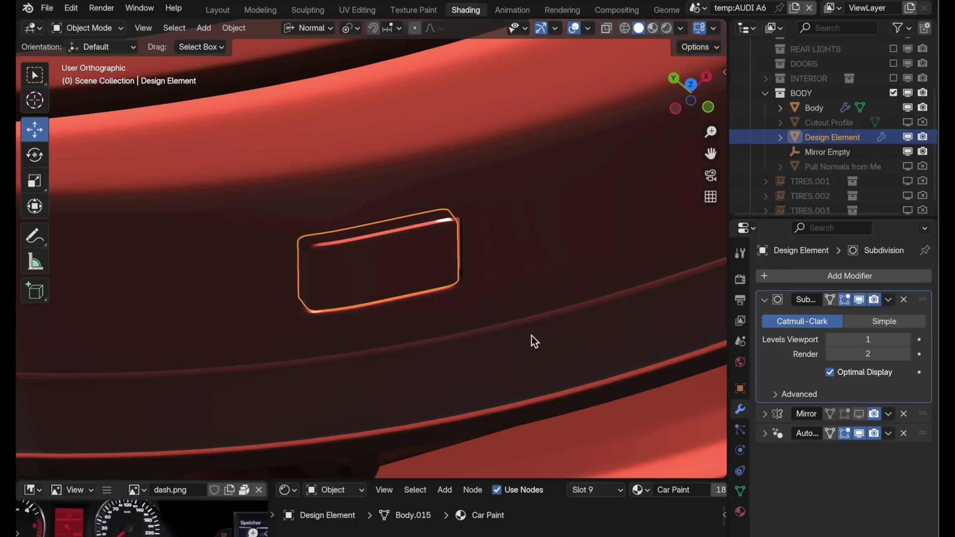
{"action": "mouse_move", "coordinate": [532, 335]}
{"action": "middle_mouse_down"}
{"action": "mouse_move", "coordinate": [527, 286]}
{"action": "mouse_move", "coordinate": [455, 340]}
{"action": "mouse_move", "coordinate": [467, 377]}
{"action": "mouse_move", "coordinate": [456, 342]}
{"action": "mouse_move", "coordinate": [470, 336]}
{"action": "mouse_move", "coordinate": [459, 337]}
{"action": "middle_mouse_up"}
Step: Check reflections with vertical then horizontal stripe matcaps, then restore Studio lighting
{"action": "left_click", "coordinate": [685, 27]}
{"action": "left_click", "coordinate": [678, 122]}
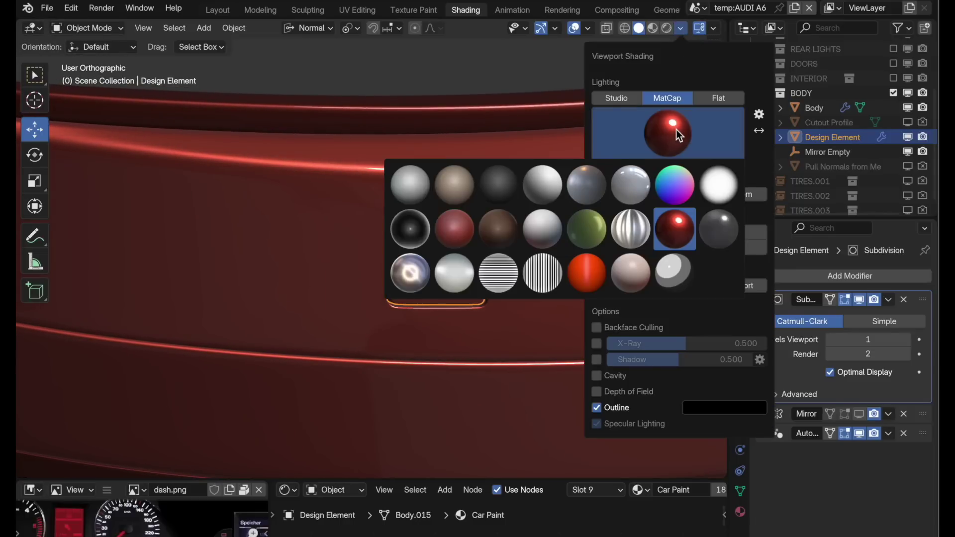
{"action": "left_click", "coordinate": [554, 275]}
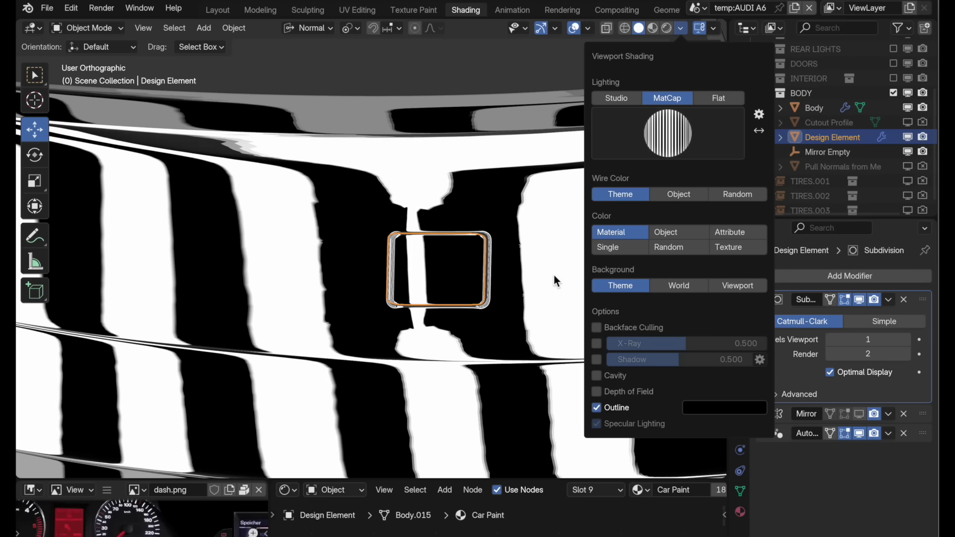
{"action": "middle_click_drag", "start_coordinate": [538, 288], "coordinate": [508, 335]}
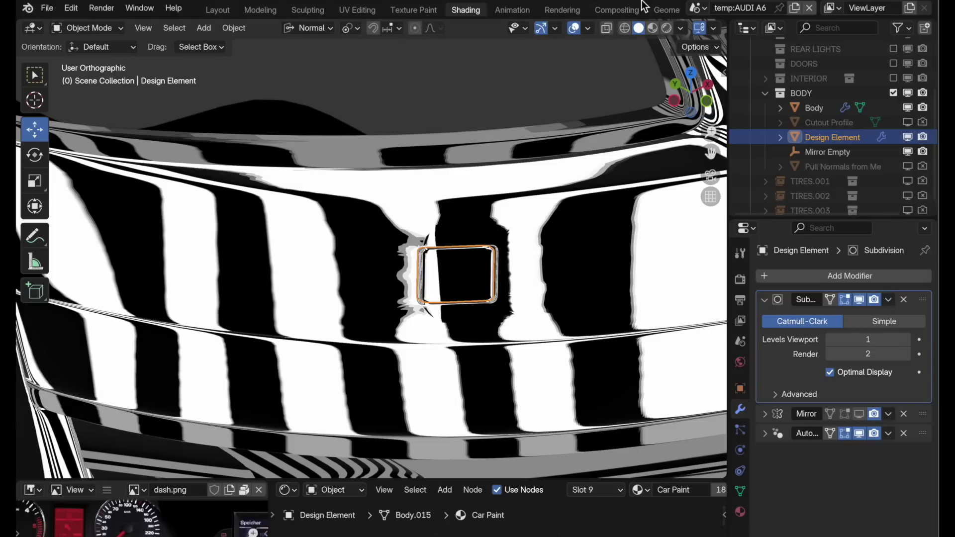
{"action": "left_click", "coordinate": [683, 29]}
{"action": "left_click", "coordinate": [661, 126]}
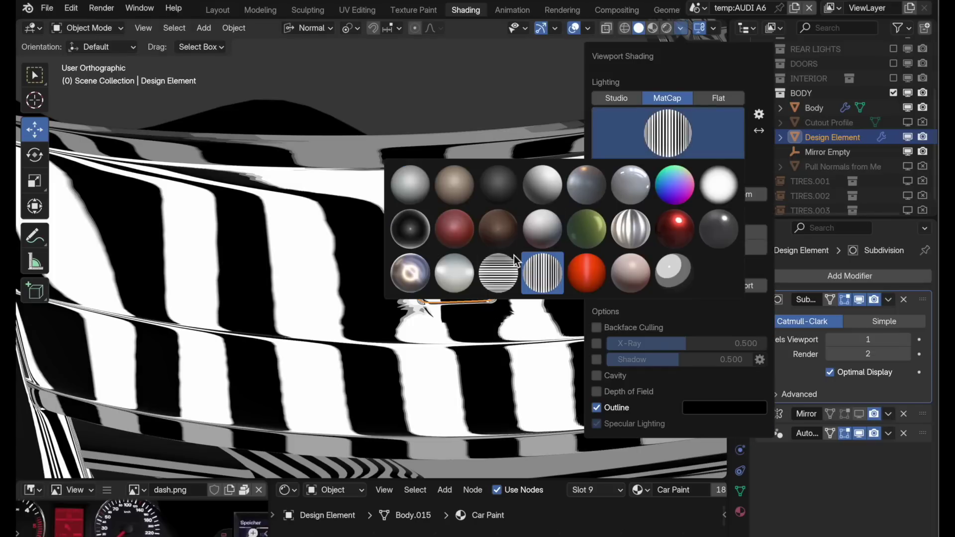
{"action": "left_click", "coordinate": [509, 269]}
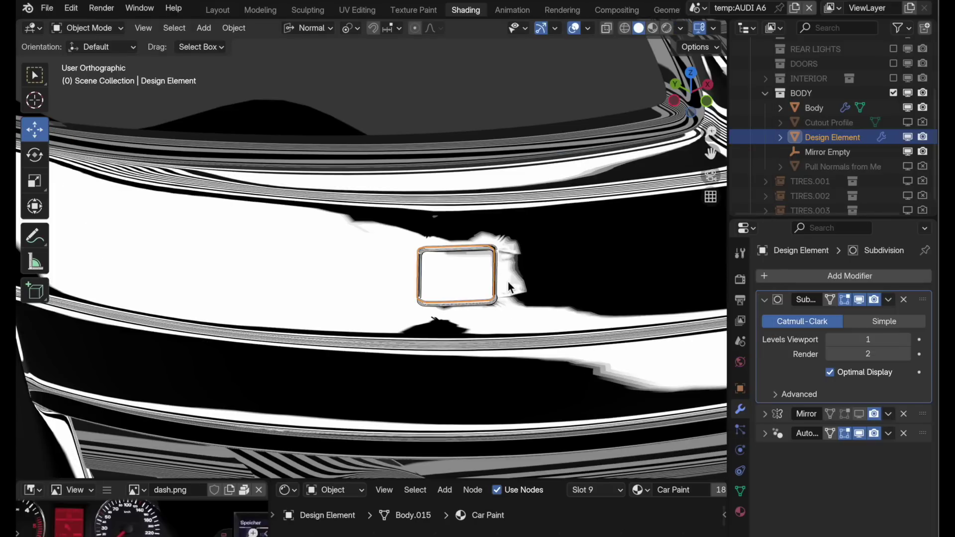
{"action": "middle_click_drag", "start_coordinate": [509, 286], "coordinate": [494, 240]}
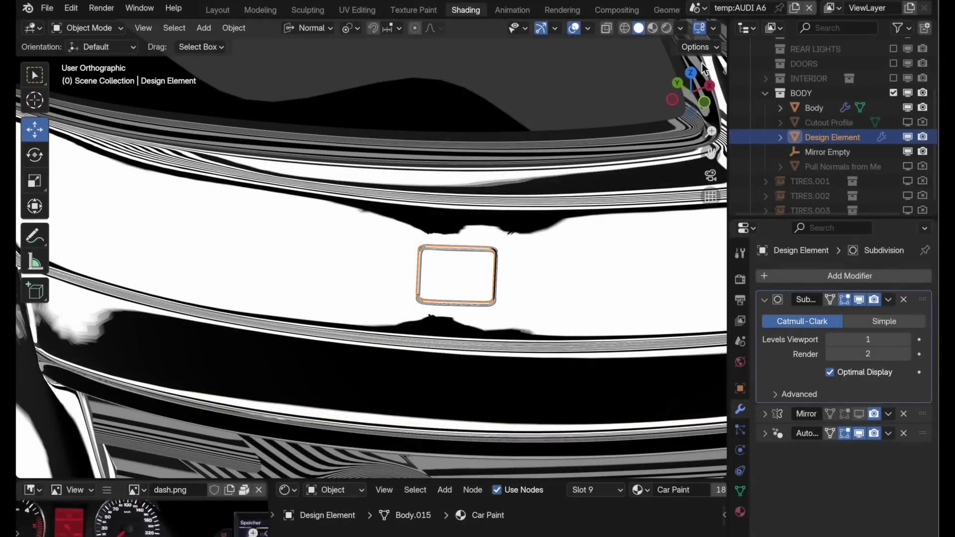
{"action": "left_click", "coordinate": [680, 28]}
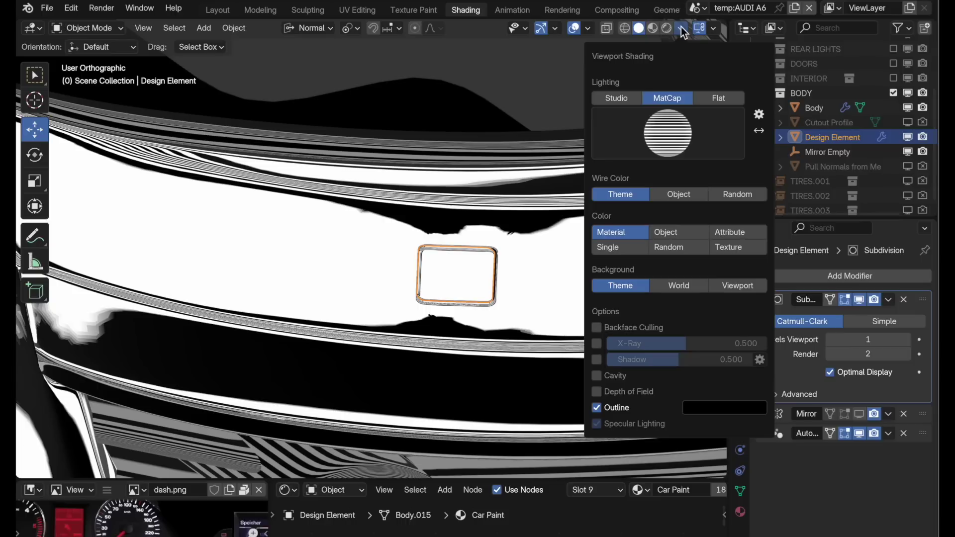
{"action": "left_click", "coordinate": [619, 97]}
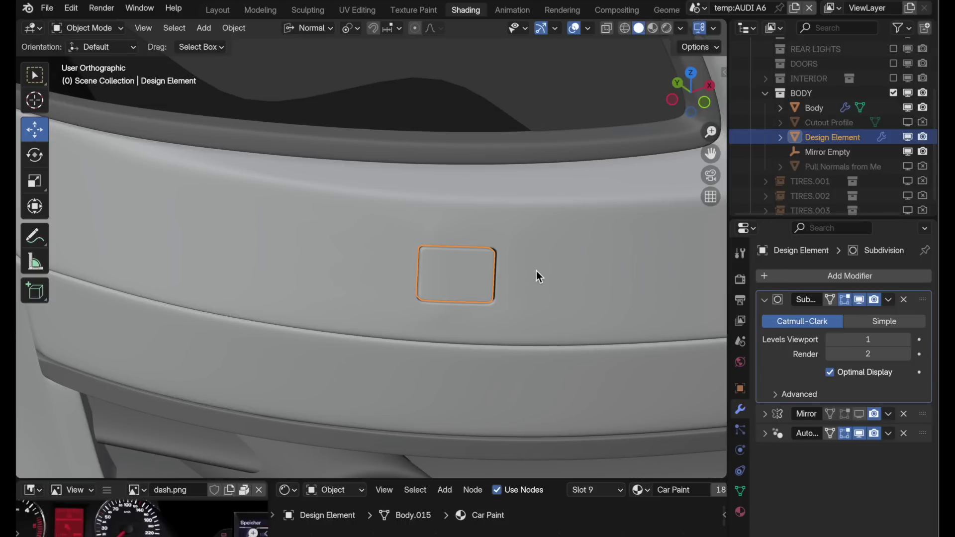
Step: In wireframe shading, unhide Pull Normals from Me and set its viewport subdivision level to 2
{"action": "mouse_move", "coordinate": [553, 277]}
{"action": "middle_mouse_down"}
{"action": "mouse_move", "coordinate": [469, 284]}
{"action": "mouse_move", "coordinate": [504, 237]}
{"action": "middle_mouse_up"}
{"action": "left_click", "coordinate": [625, 28]}
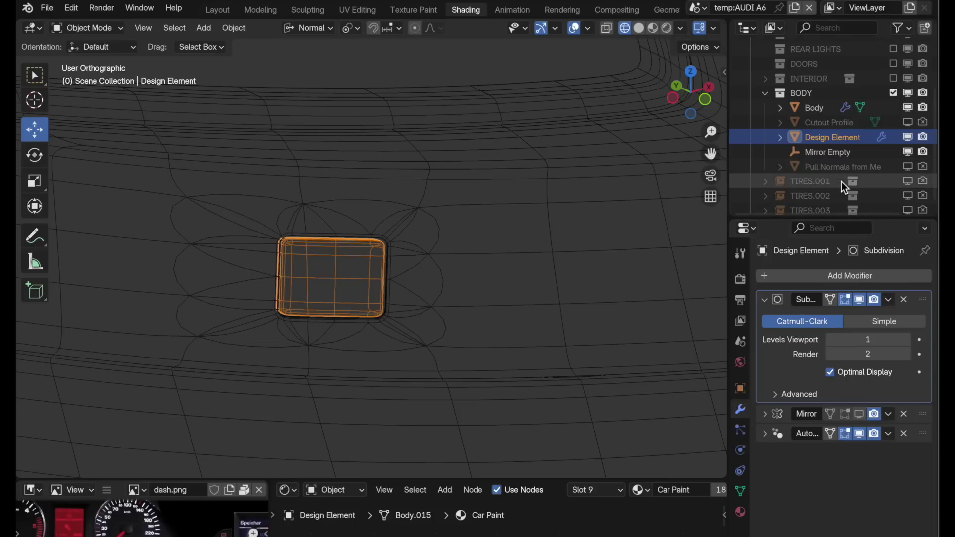
{"action": "left_click", "coordinate": [909, 167]}
{"action": "left_click", "coordinate": [876, 168]}
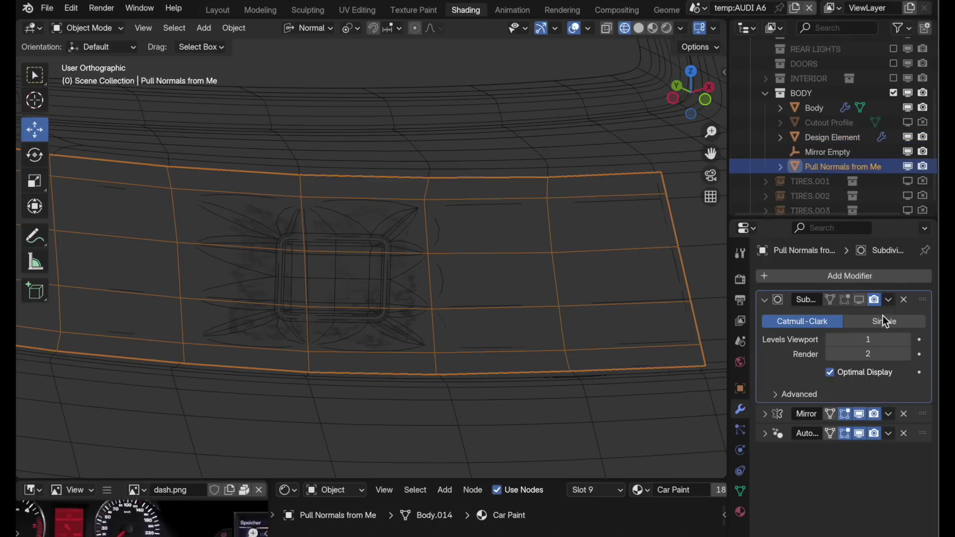
{"action": "left_click", "coordinate": [908, 338]}
Step: Isolate the patch, delete its Mirror modifier and enable the Subdivision viewport display
{"action": "key", "text": "KP_Divide"}
{"action": "middle_click_drag", "start_coordinate": [274, 285], "coordinate": [497, 241], "text": "ctrl"}
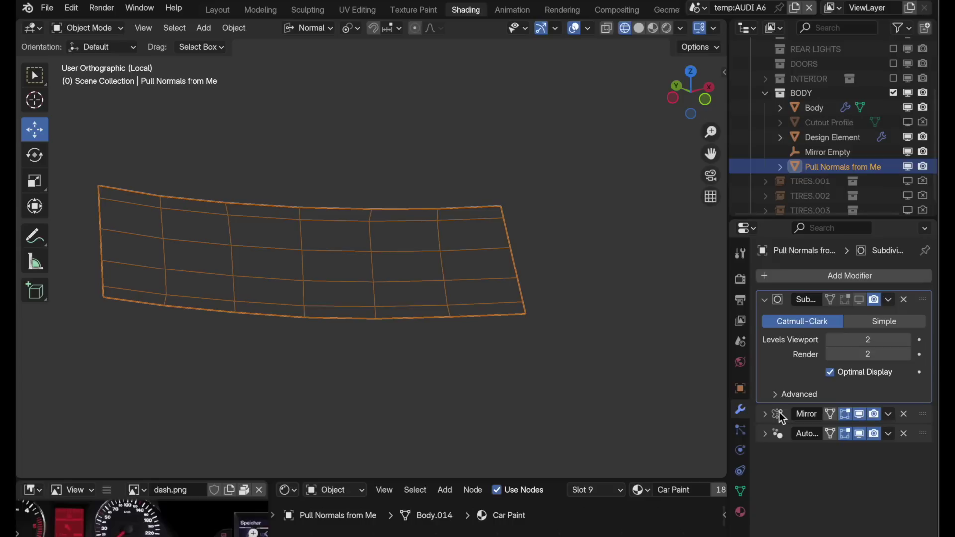
{"action": "left_click", "coordinate": [904, 414]}
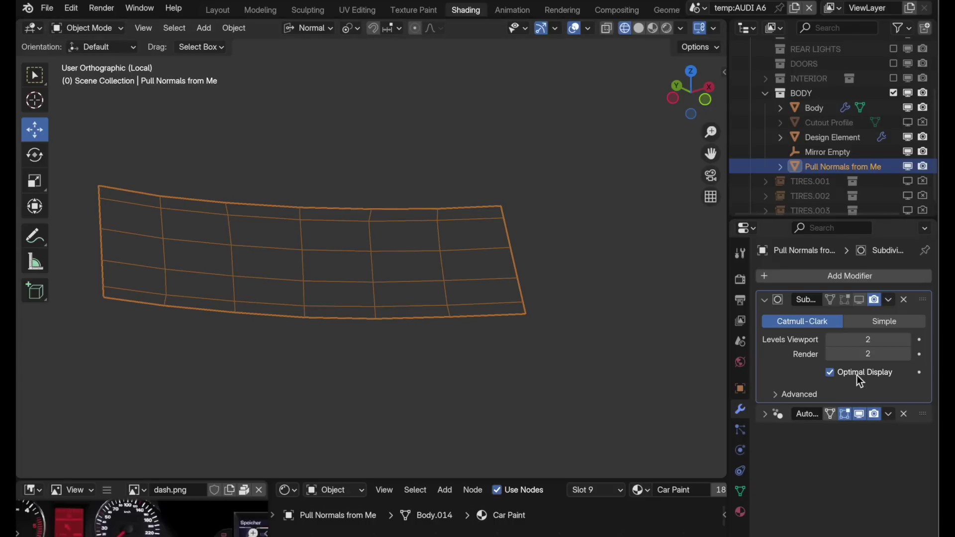
{"action": "left_click", "coordinate": [858, 303]}
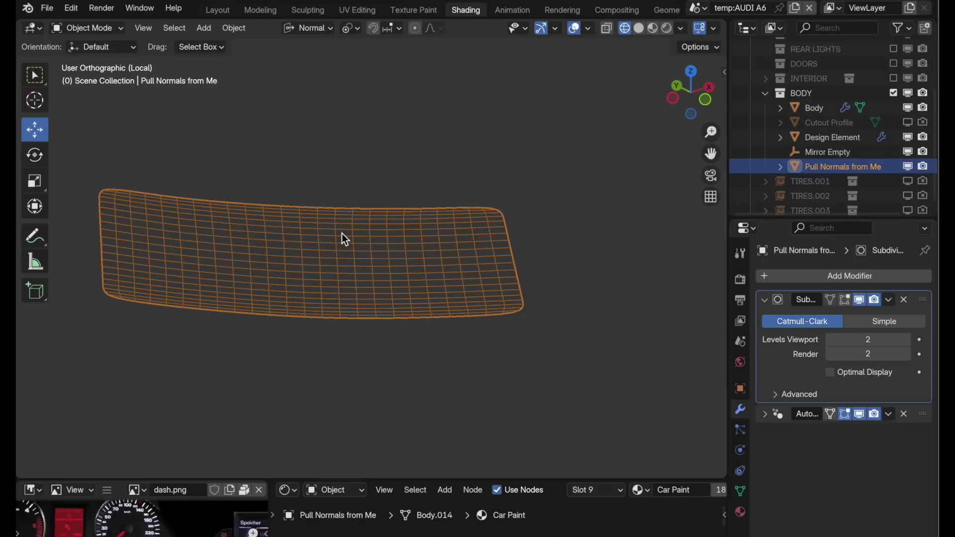
{"action": "key", "text": "KP_Divide"}
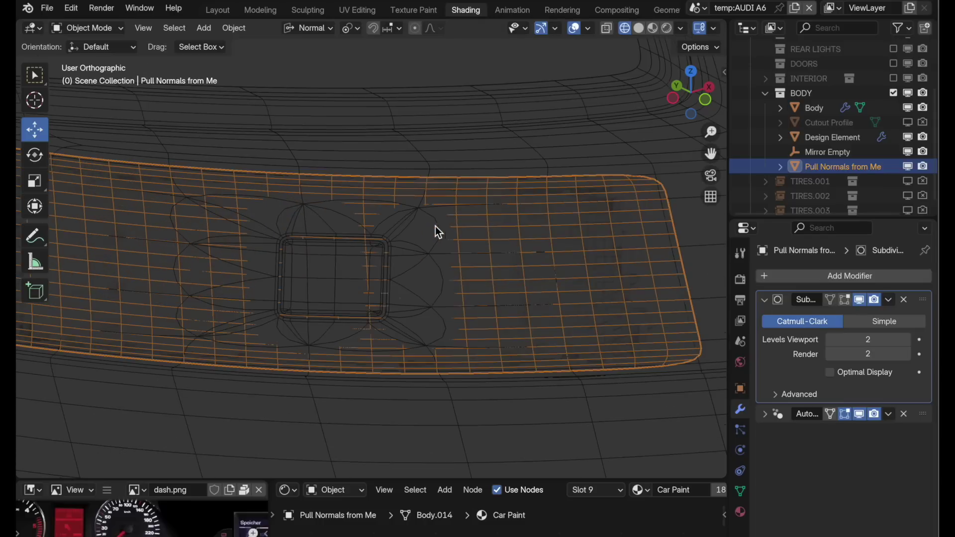
Step: Hide Pull Normals from Me and add a Data Transfer modifier to the Body below Subdivision
{"action": "left_click", "coordinate": [908, 166]}
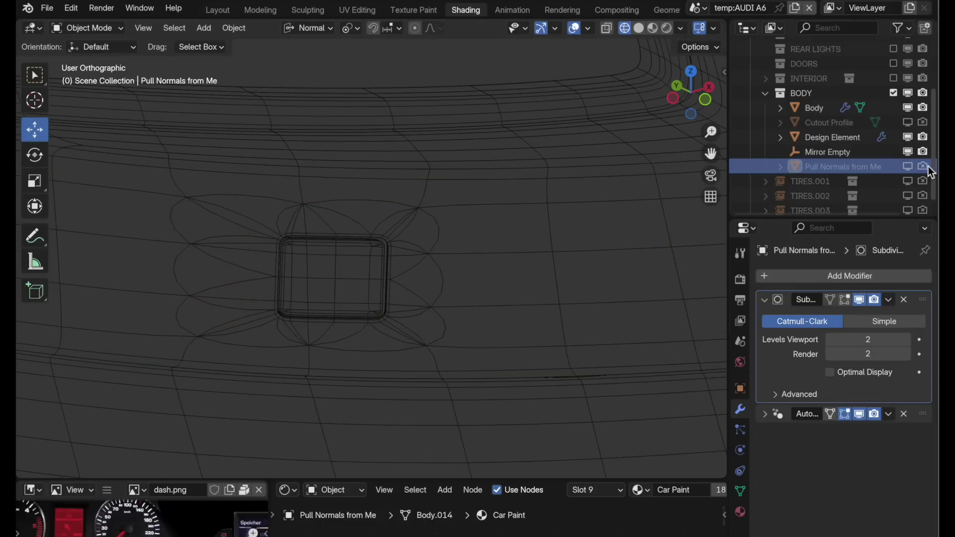
{"action": "left_click", "coordinate": [419, 254]}
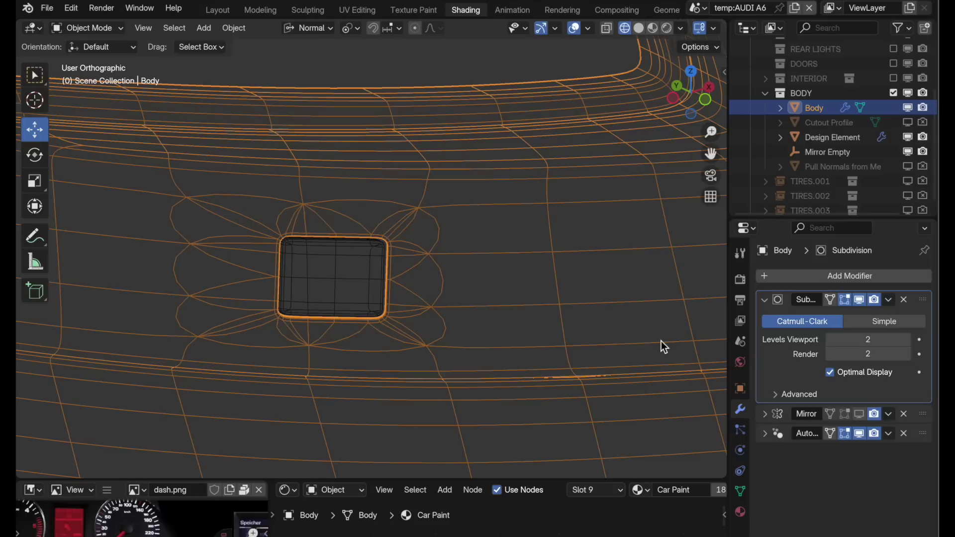
{"action": "left_click", "coordinate": [783, 276]}
{"action": "left_click", "coordinate": [650, 280]}
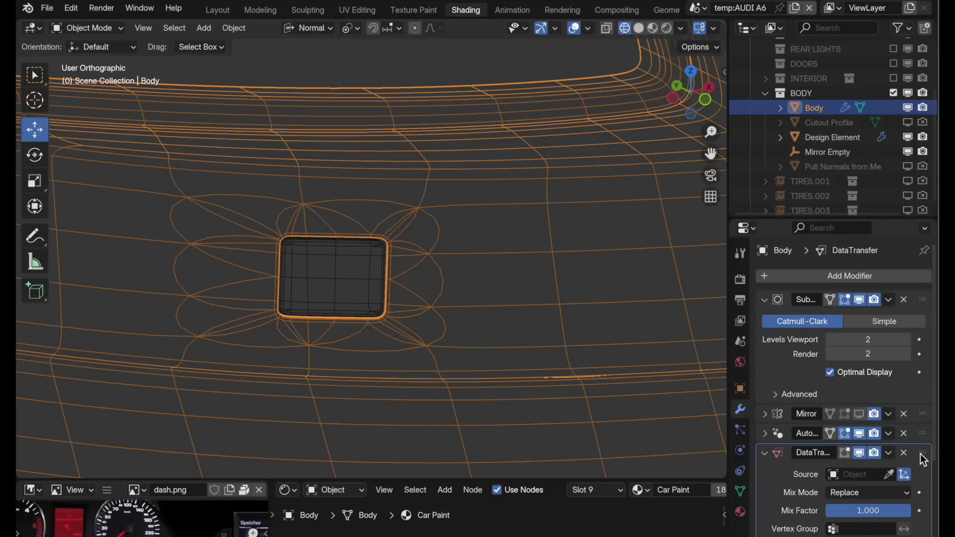
{"action": "left_click_drag", "start_coordinate": [921, 455], "coordinate": [915, 405]}
Step: Set the Data Transfer modifier's source object to Pull Normals from Me
{"action": "scroll", "coordinate": [914, 401], "scroll_direction": "down", "scroll_amount": 3}
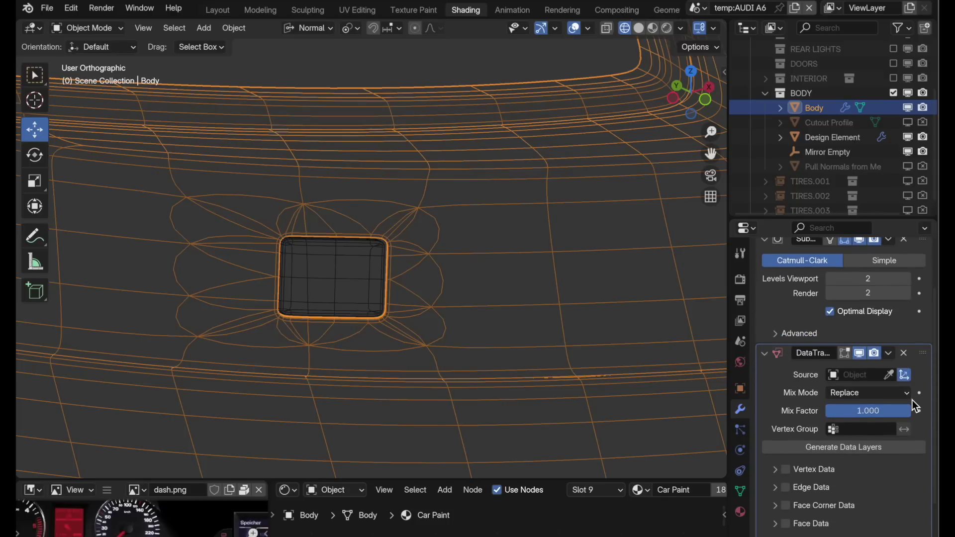
{"action": "scroll", "coordinate": [830, 346], "scroll_direction": "up", "scroll_amount": 3}
{"action": "left_click", "coordinate": [766, 297]}
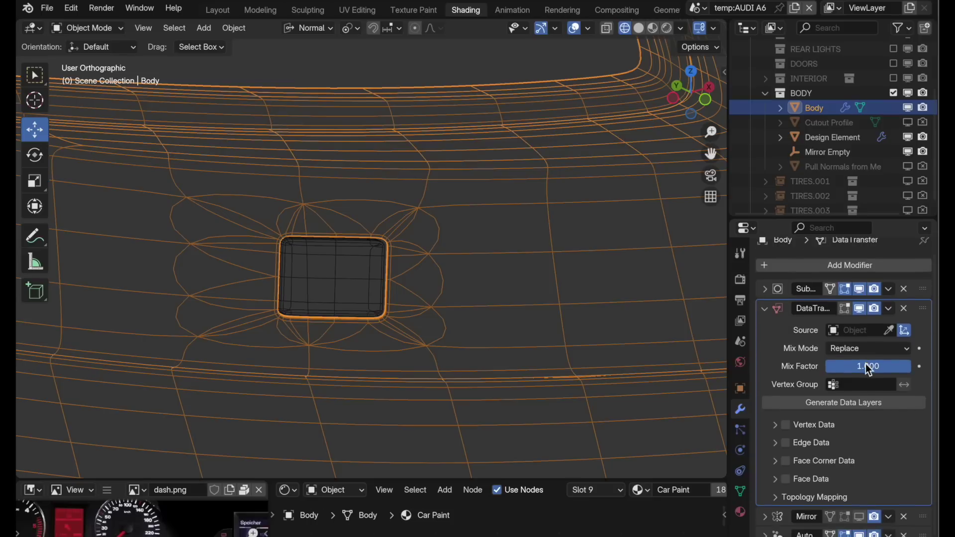
{"action": "scroll", "coordinate": [866, 363], "scroll_direction": "down", "scroll_amount": 1}
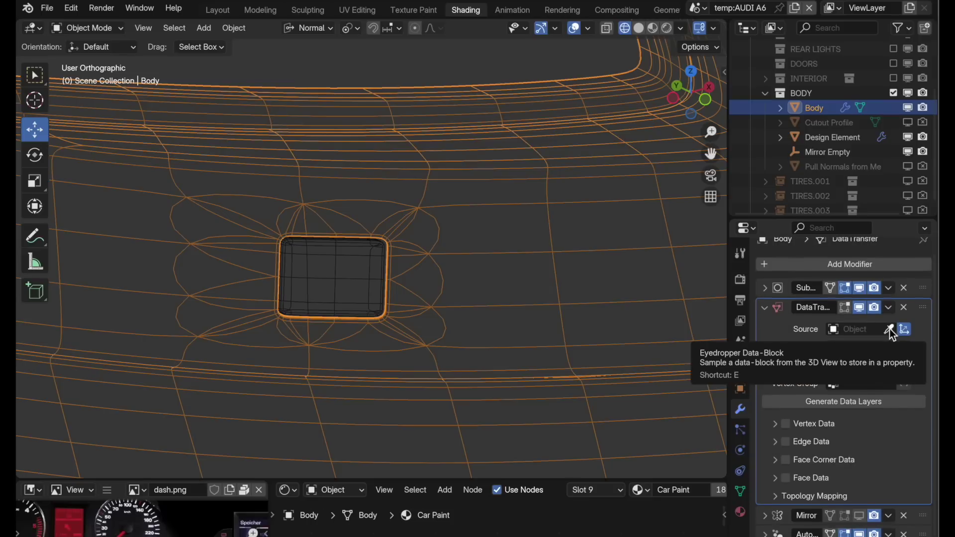
{"action": "left_click", "coordinate": [890, 330]}
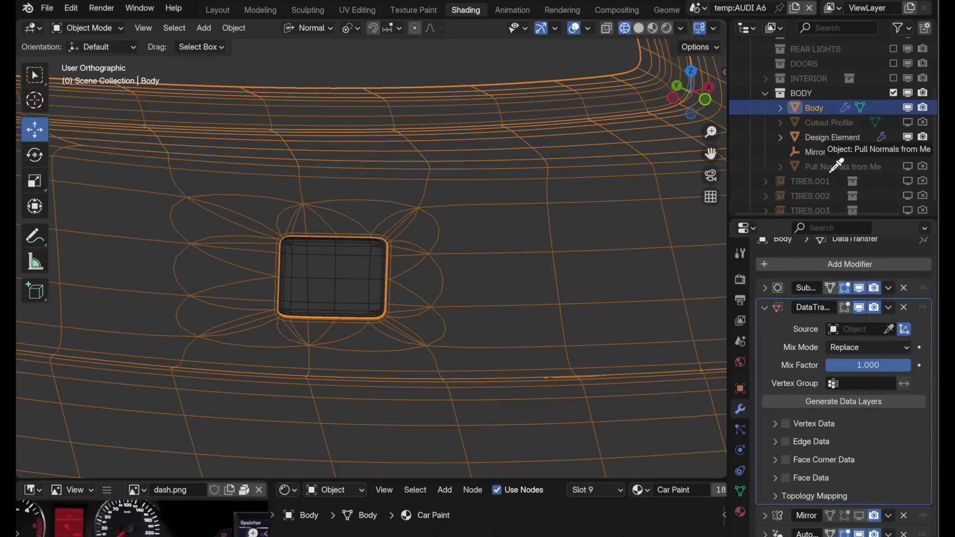
{"action": "left_click", "coordinate": [829, 168]}
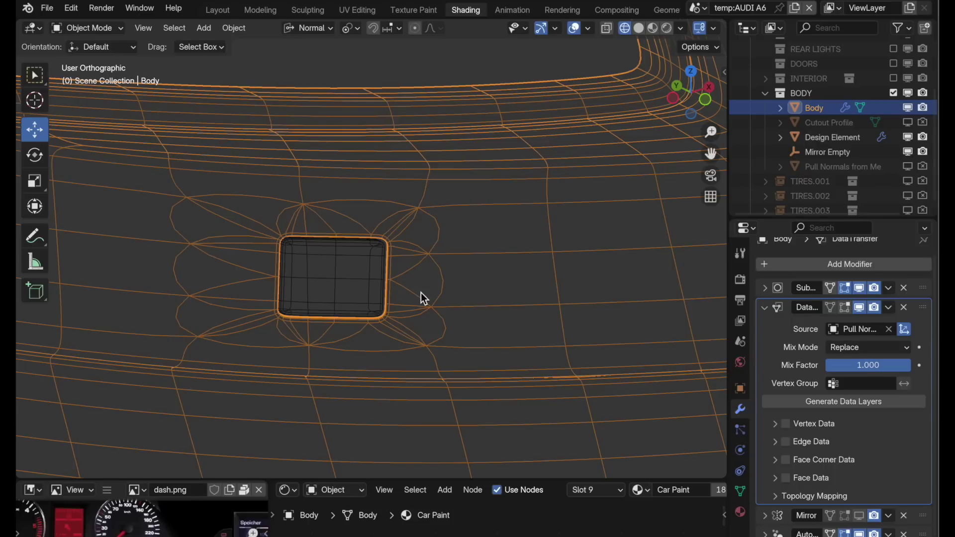
Step: In Edit Mode on the Body, select the rounded cutout's rim edge loops
{"action": "key", "text": "Tab"}
{"action": "scroll", "coordinate": [321, 277], "scroll_direction": "up", "scroll_amount": 5}
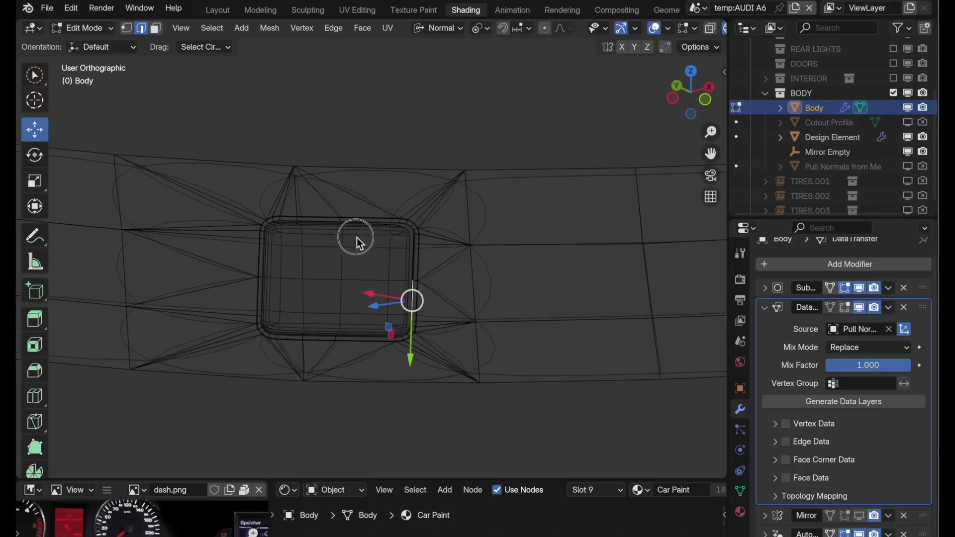
{"action": "middle_click_drag", "start_coordinate": [404, 230], "coordinate": [364, 185]}
{"action": "scroll", "coordinate": [231, 245], "scroll_direction": "up", "scroll_amount": 1}
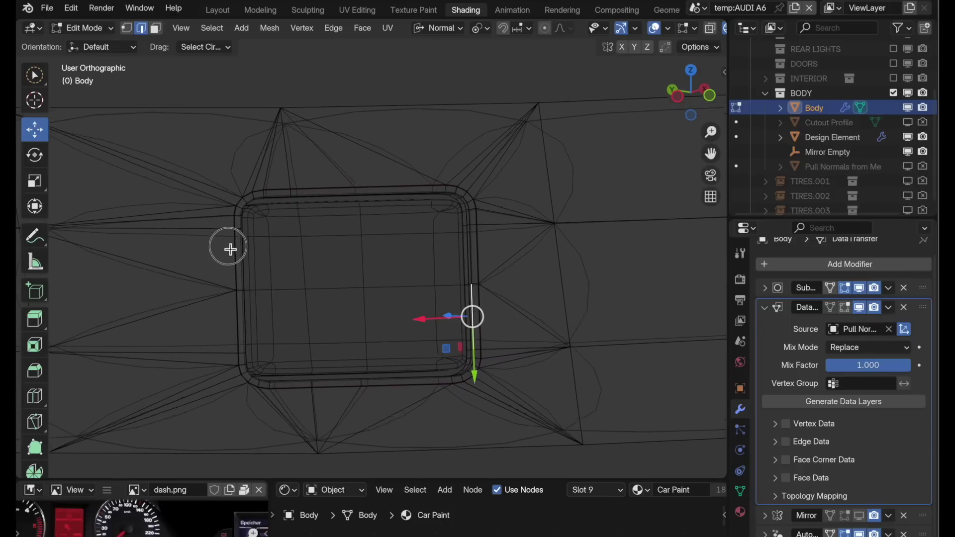
{"action": "left_click", "coordinate": [235, 259], "text": "alt"}
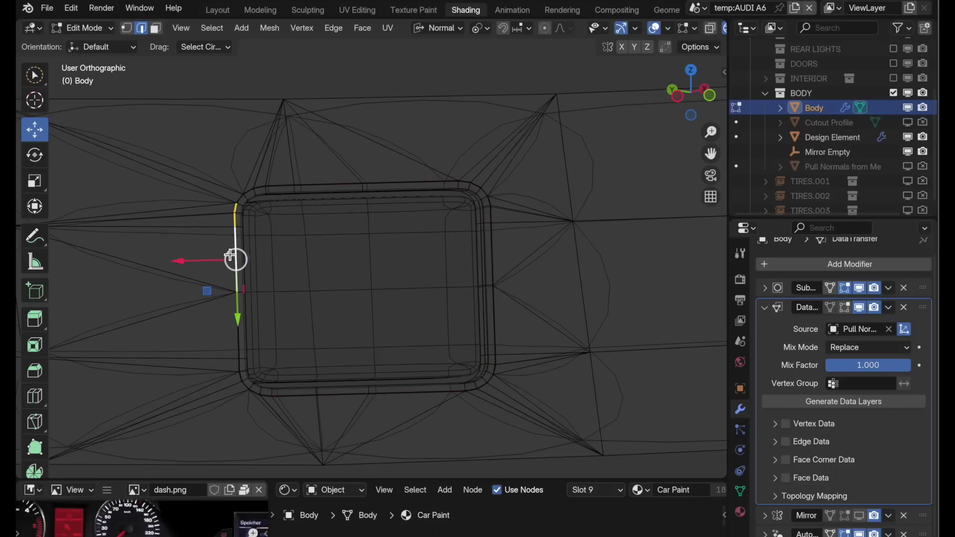
{"action": "left_click", "coordinate": [282, 185], "text": "alt"}
{"action": "scroll", "coordinate": [341, 219], "scroll_direction": "up", "scroll_amount": 3}
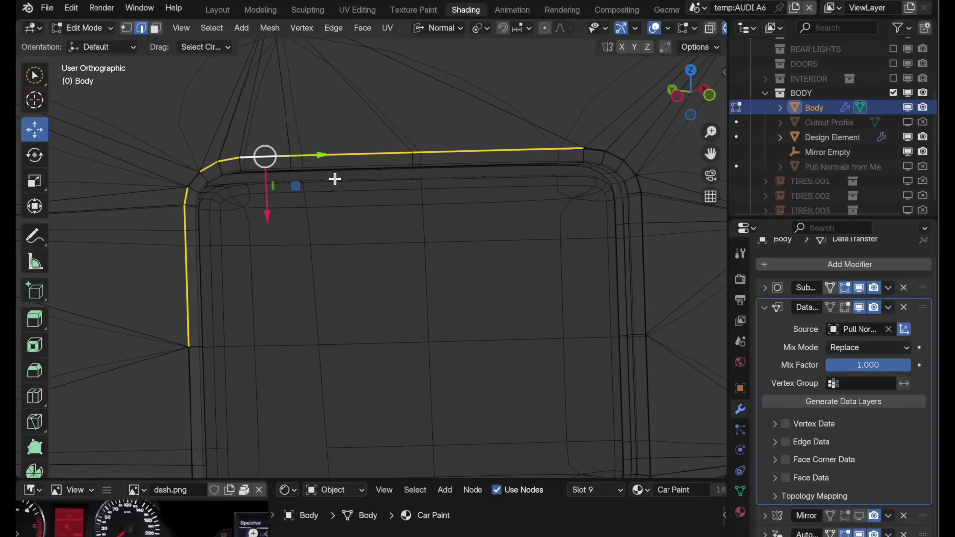
{"action": "middle_click_drag", "start_coordinate": [196, 181], "coordinate": [609, 206]}
{"action": "scroll", "coordinate": [165, 69], "scroll_direction": "down", "scroll_amount": 3}
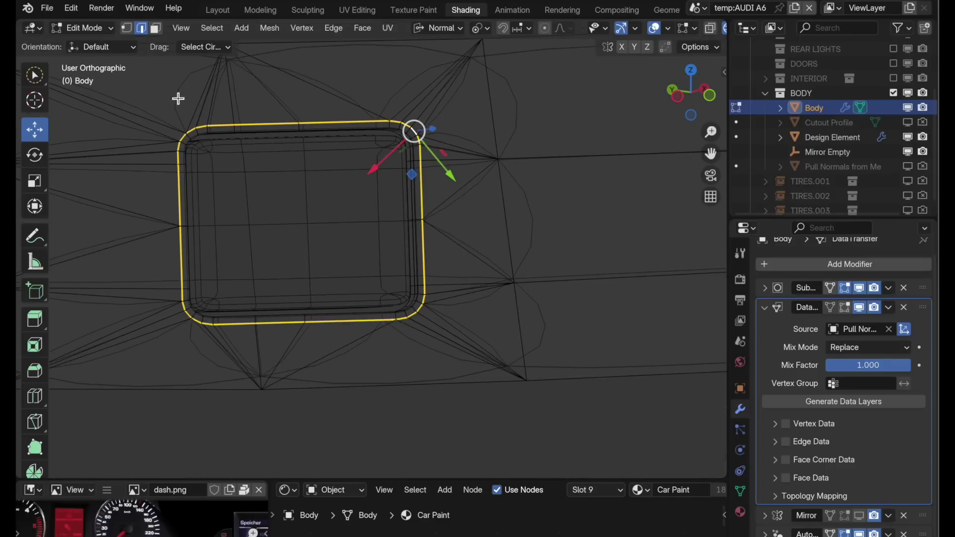
Step: Add the ten outer vertices ringing the cutout to the selection
{"action": "left_click", "coordinate": [126, 28]}
{"action": "middle_click_drag", "start_coordinate": [444, 254], "coordinate": [565, 303], "text": "shift"}
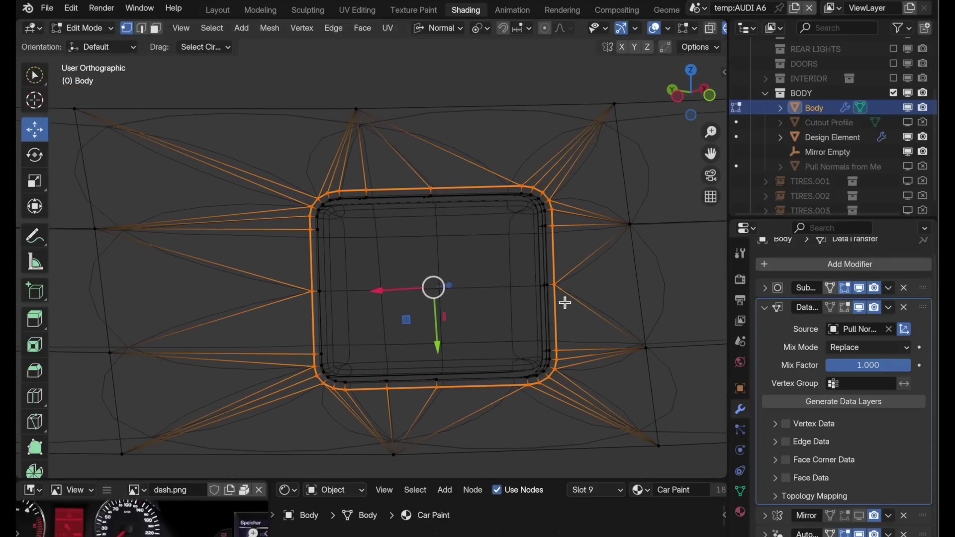
{"action": "left_click", "coordinate": [75, 111], "text": "shift"}
{"action": "left_click", "coordinate": [95, 230], "text": "shift"}
{"action": "left_click", "coordinate": [110, 353], "text": "shift"}
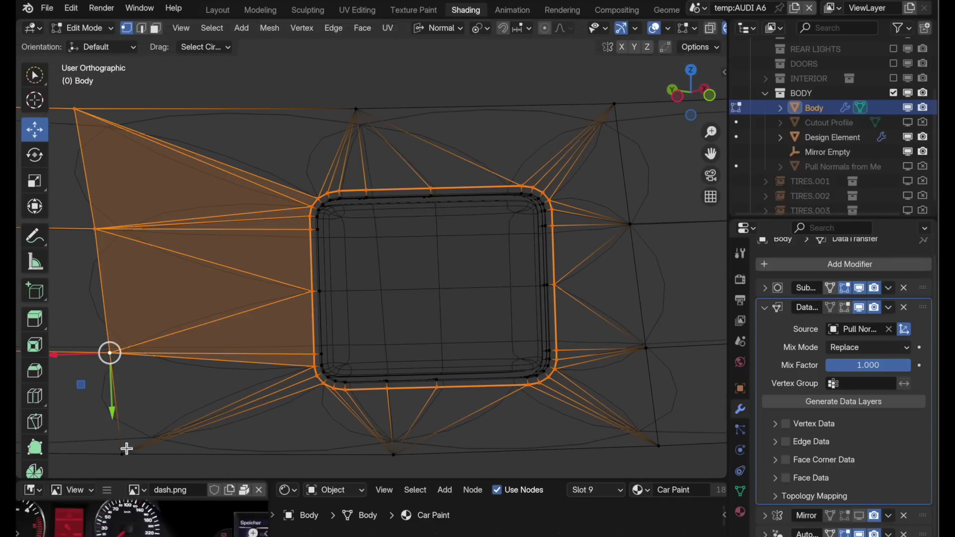
{"action": "left_click", "coordinate": [122, 454], "text": "shift"}
{"action": "left_click", "coordinate": [394, 453], "text": "shift"}
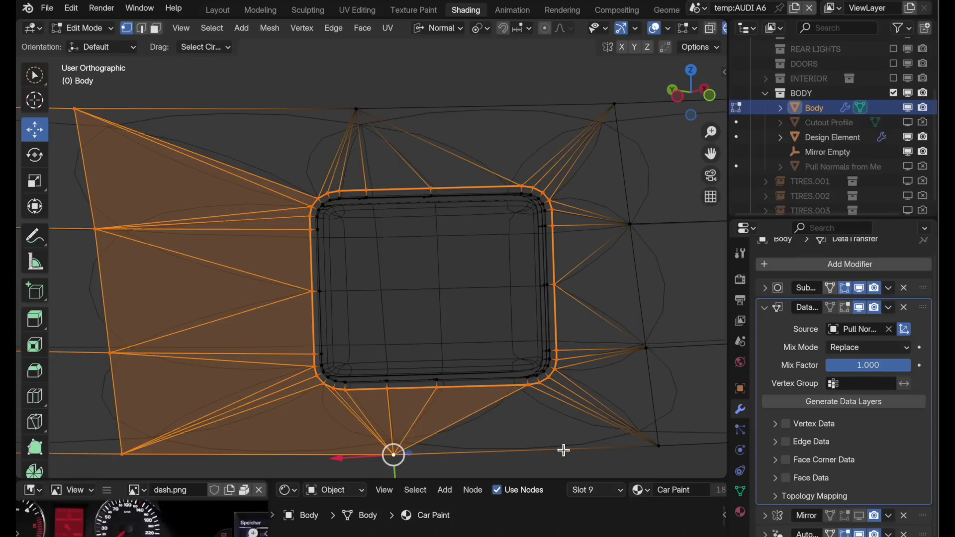
{"action": "left_click", "coordinate": [658, 445], "text": "shift"}
{"action": "left_click", "coordinate": [647, 349], "text": "shift"}
{"action": "left_click", "coordinate": [630, 225], "text": "shift"}
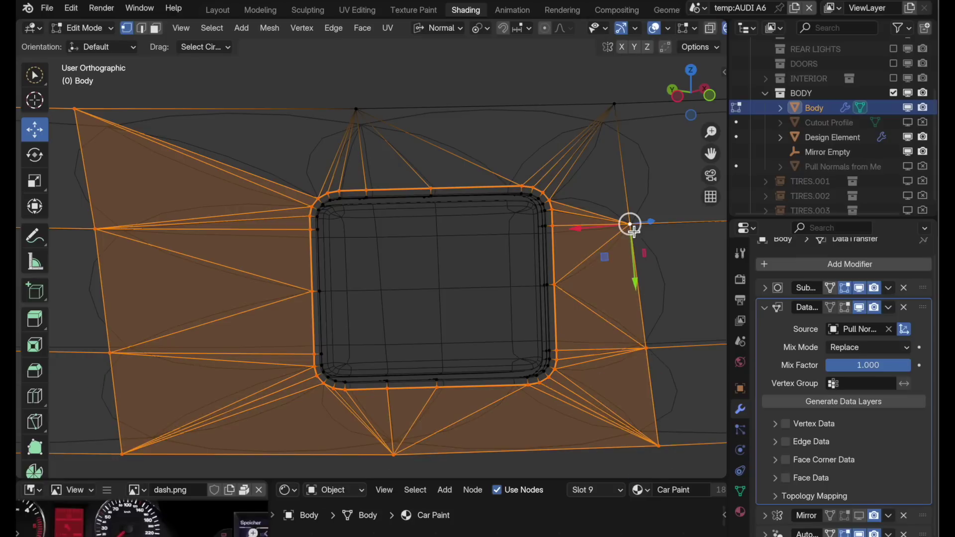
{"action": "left_click", "coordinate": [615, 104], "text": "shift"}
{"action": "left_click", "coordinate": [356, 109], "text": "shift"}
{"action": "scroll", "coordinate": [507, 214], "scroll_direction": "down", "scroll_amount": 2}
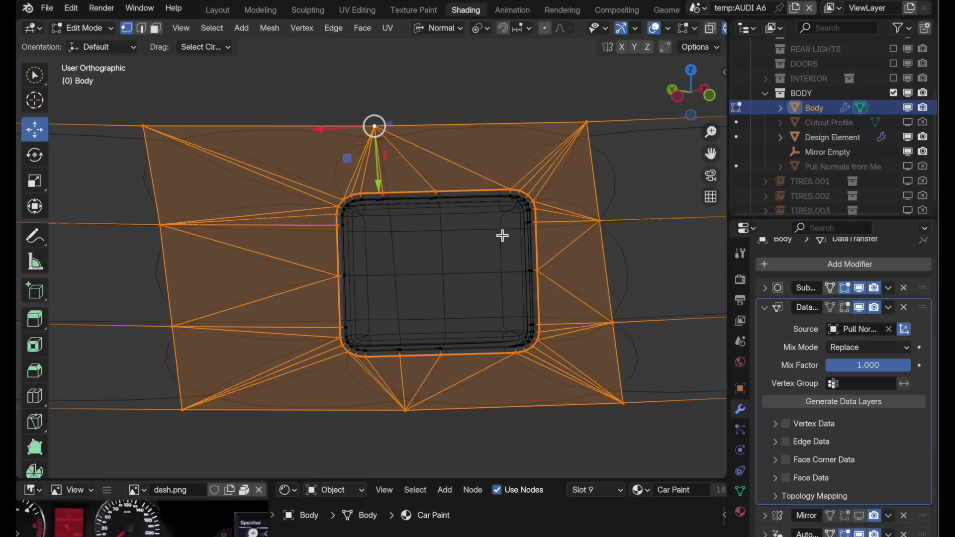
Step: Create a Body vertex group named 'Blend Verts' and assign the selected cutout vertices to it
{"action": "left_click", "coordinate": [741, 491]}
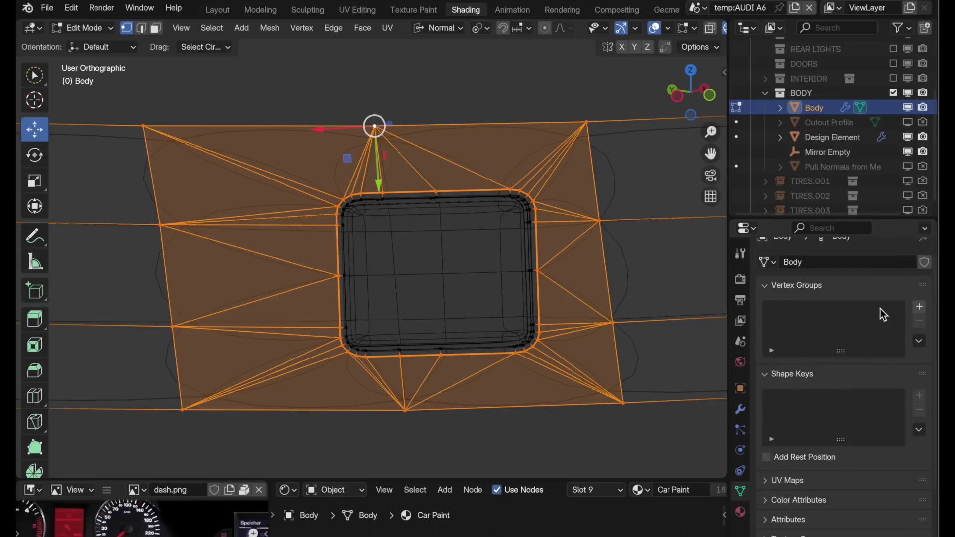
{"action": "left_click", "coordinate": [920, 309]}
{"action": "double_click", "coordinate": [789, 309]}
{"action": "type", "text": "Blend Verts"}
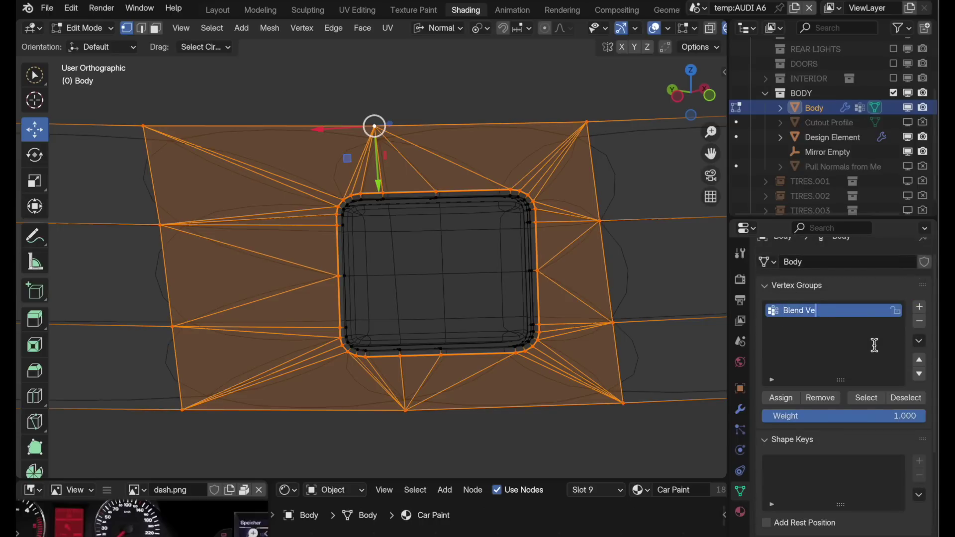
{"action": "left_click", "coordinate": [787, 398]}
Step: Enter Edit Mode on the Design Element plate and select its entire mesh in vertex mode
{"action": "key", "text": "Tab"}
{"action": "left_click", "coordinate": [518, 212]}
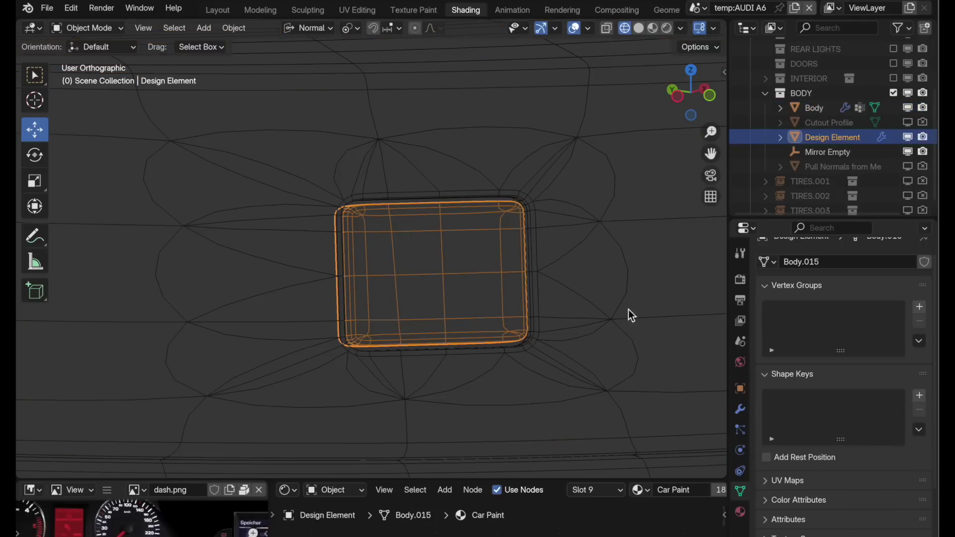
{"action": "key", "text": "Tab"}
{"action": "scroll", "coordinate": [512, 220], "scroll_direction": "up", "scroll_amount": 5}
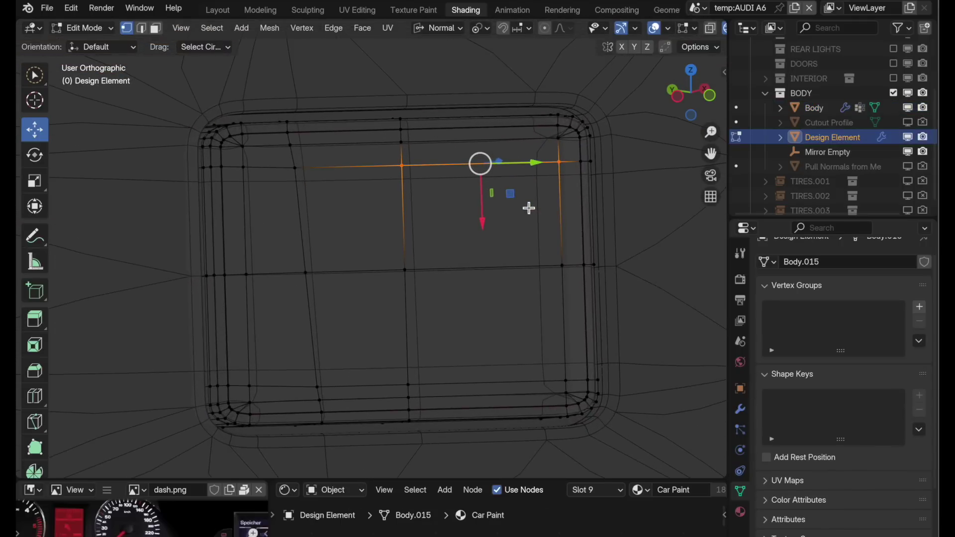
{"action": "left_click", "coordinate": [155, 28]}
{"action": "middle_click_drag", "start_coordinate": [298, 118], "coordinate": [292, 199]}
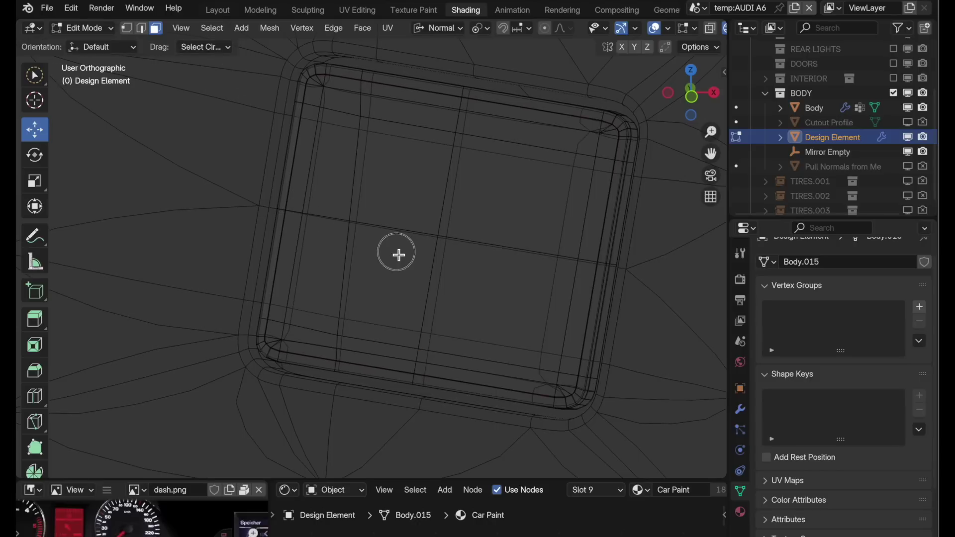
{"action": "mouse_move", "coordinate": [409, 254]}
{"action": "left_mouse_down"}
{"action": "mouse_move", "coordinate": [519, 210]}
{"action": "mouse_move", "coordinate": [339, 190]}
{"action": "mouse_move", "coordinate": [324, 249]}
{"action": "left_mouse_up"}
{"action": "key", "text": "a"}
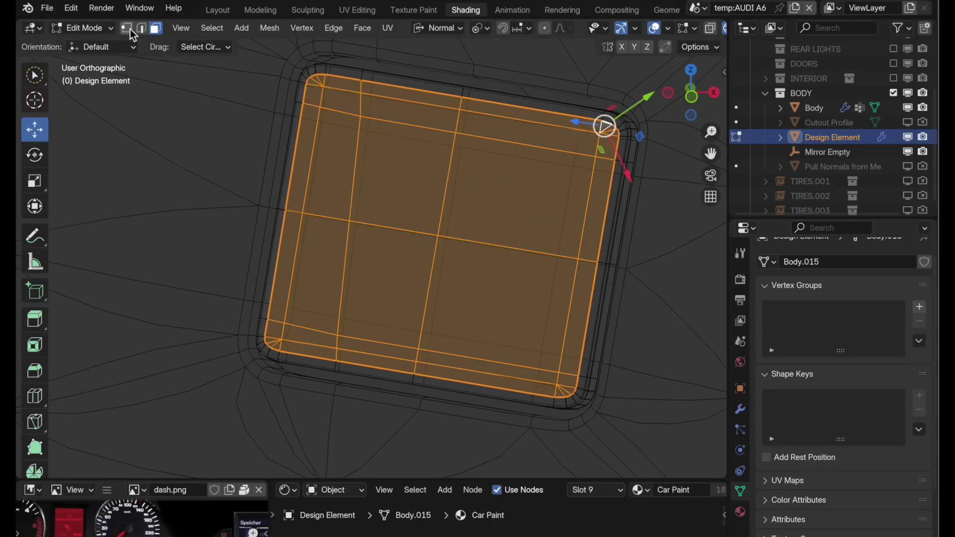
{"action": "left_click", "coordinate": [128, 28]}
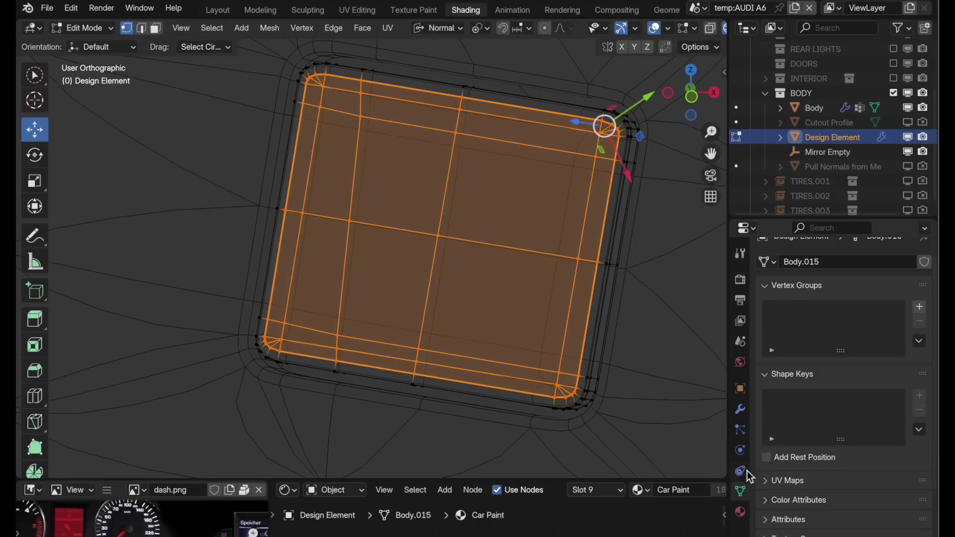
Step: Add a vertex group named 'Blend Verts', assign the plate's vertices, and return to Object Mode
{"action": "left_click", "coordinate": [921, 306]}
{"action": "double_click", "coordinate": [798, 309]}
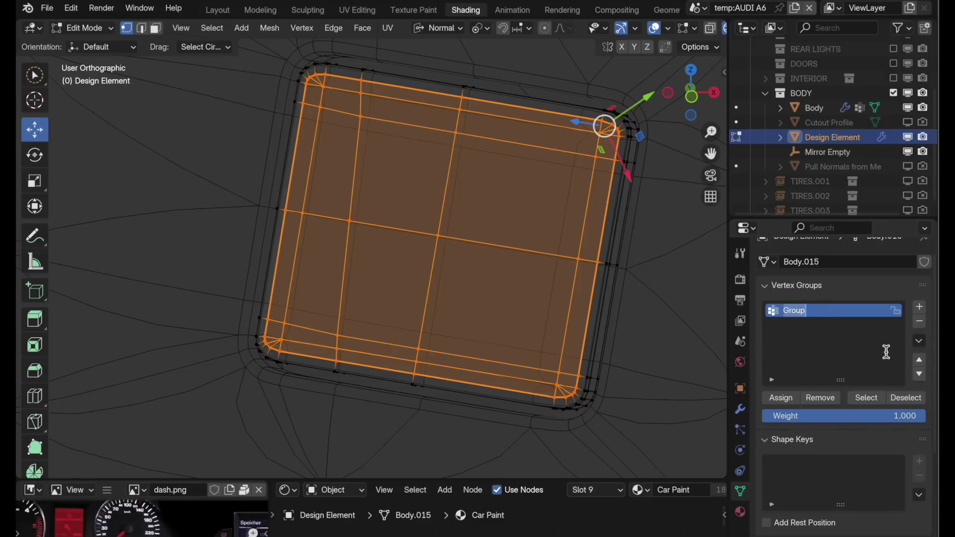
{"action": "type", "text": "Blend Verts"}
{"action": "left_click", "coordinate": [782, 399]}
{"action": "key", "text": "Tab"}
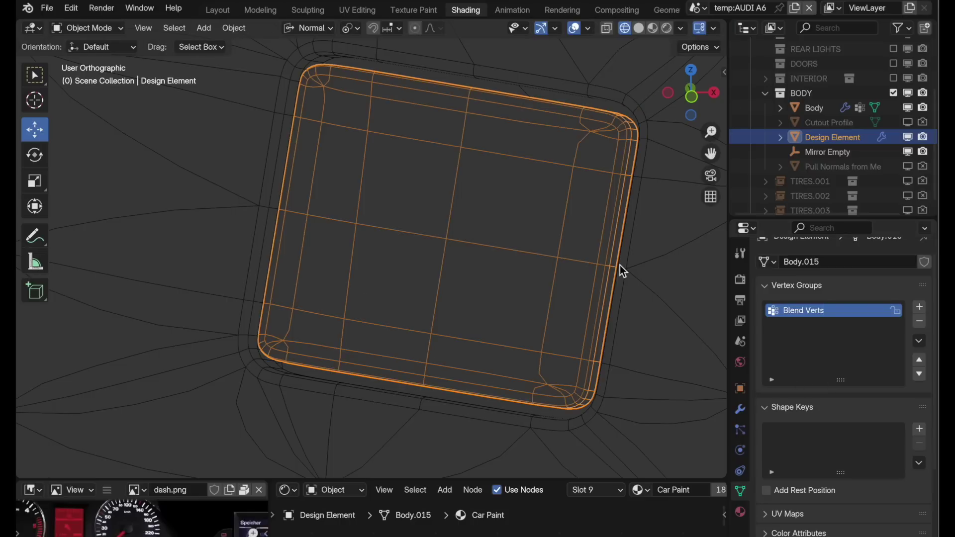
Step: Limit the Body's Data Transfer modifier to the Blend Verts vertex group
{"action": "left_click", "coordinate": [644, 177]}
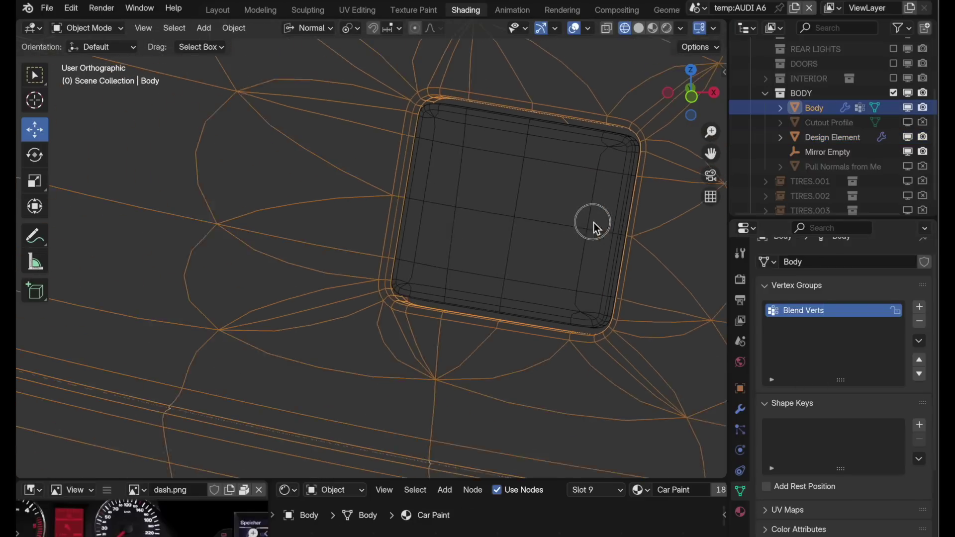
{"action": "middle_click_drag", "start_coordinate": [592, 226], "coordinate": [507, 228], "text": "shift"}
{"action": "left_click", "coordinate": [740, 409]}
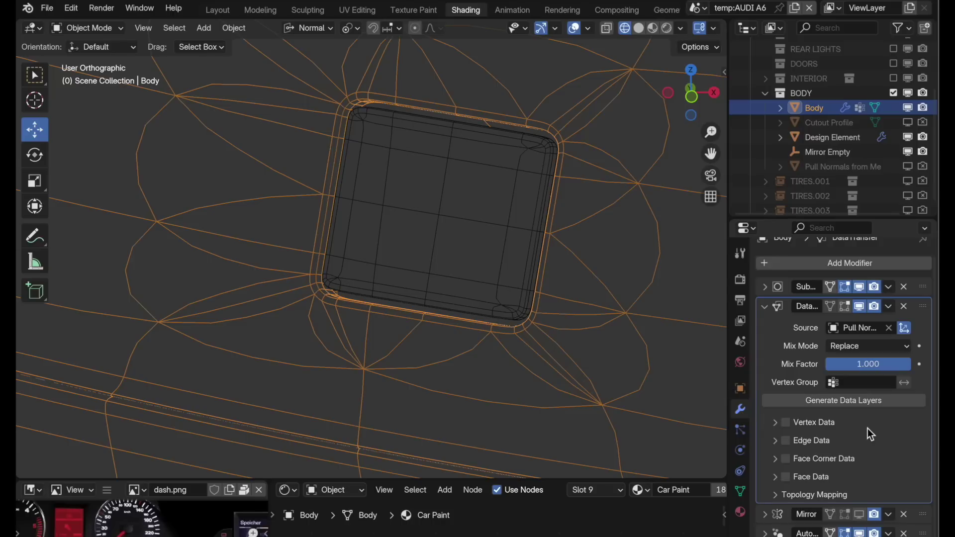
{"action": "left_click", "coordinate": [836, 383]}
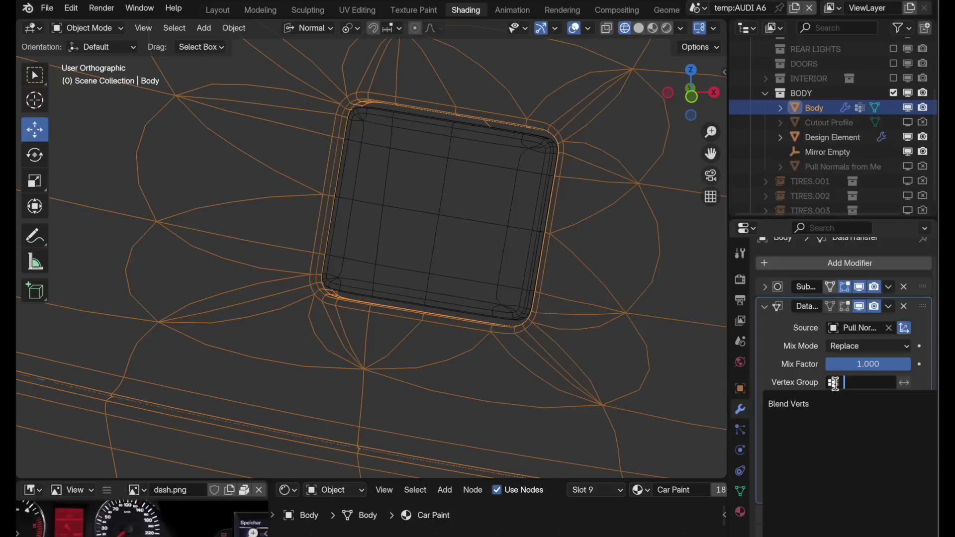
{"action": "left_click", "coordinate": [811, 404]}
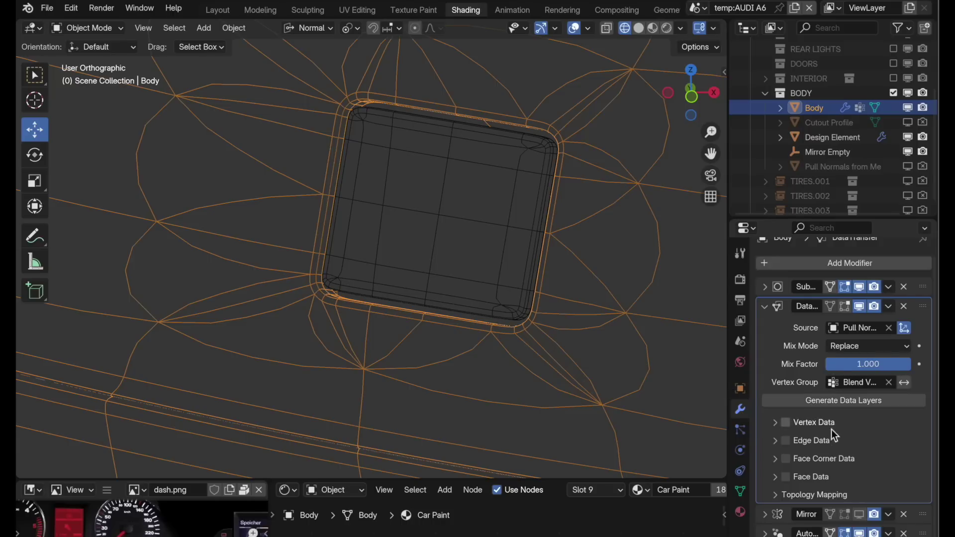
Step: Transfer Face Corner Custom Normals using Nearest Face Interpolated mapping
{"action": "left_click", "coordinate": [785, 460]}
{"action": "left_click", "coordinate": [776, 459]}
{"action": "scroll", "coordinate": [777, 460], "scroll_direction": "down", "scroll_amount": 4}
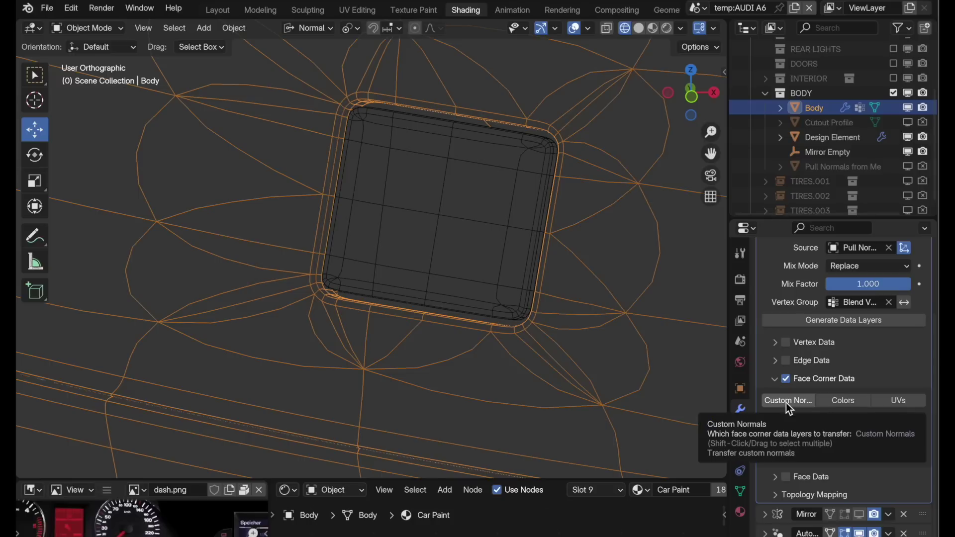
{"action": "left_click", "coordinate": [788, 404]}
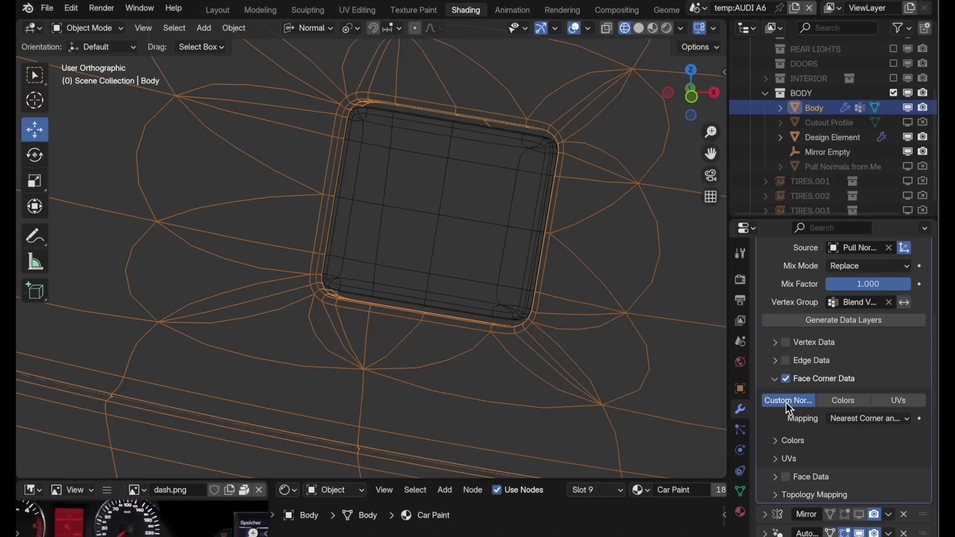
{"action": "left_click", "coordinate": [845, 419]}
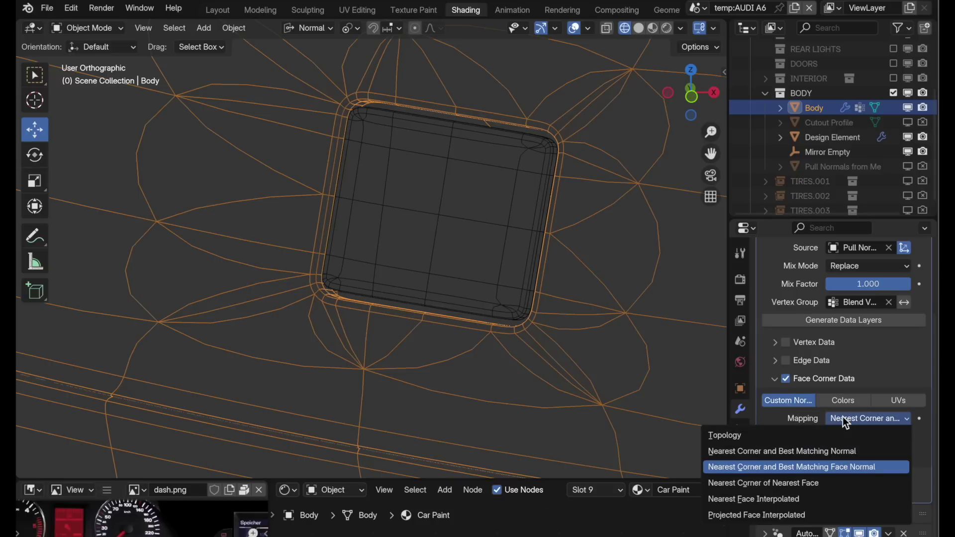
{"action": "left_click", "coordinate": [825, 499]}
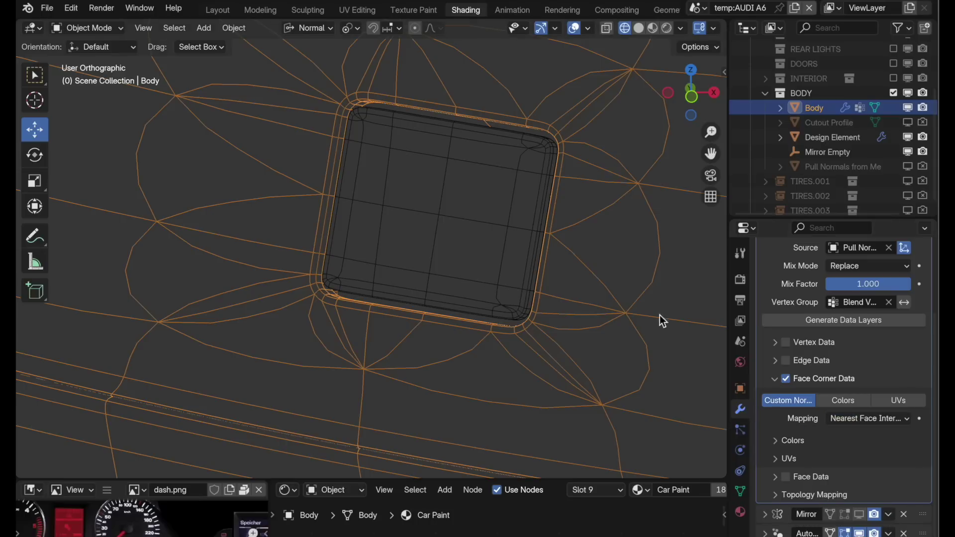
{"action": "left_click", "coordinate": [532, 233]}
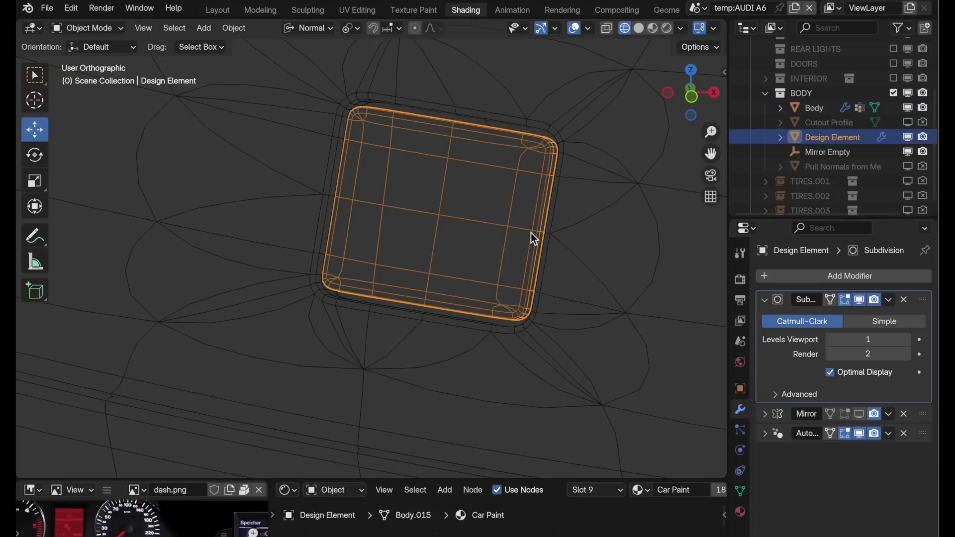
Step: Add a Data Transfer modifier to the plate and move it above the Mirror modifier
{"action": "left_click", "coordinate": [810, 277]}
{"action": "mouse_move", "coordinate": [771, 276]}
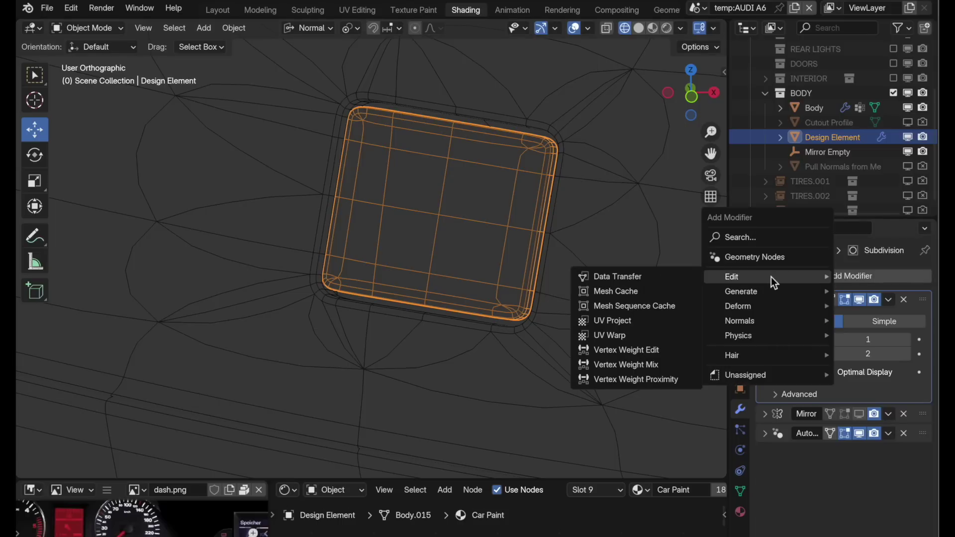
{"action": "left_click", "coordinate": [658, 277]}
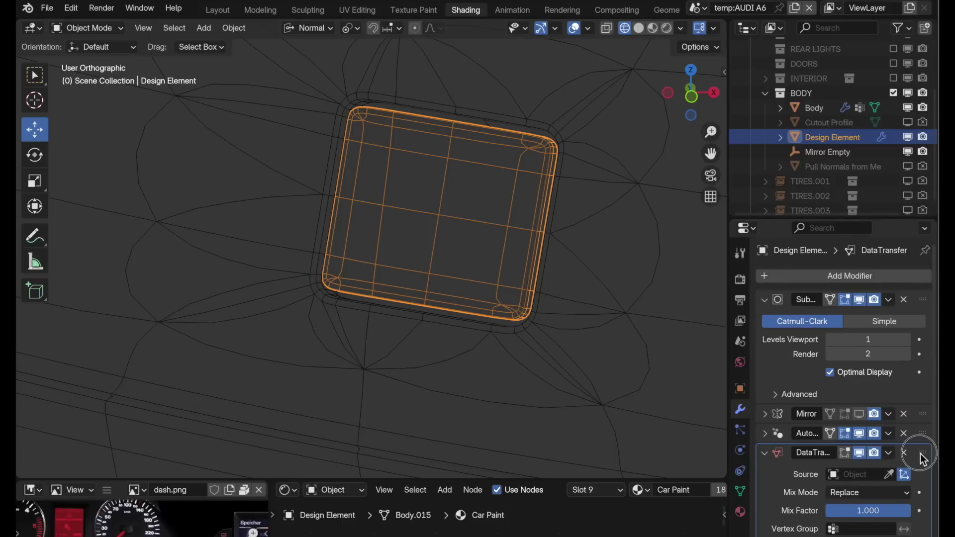
{"action": "left_click_drag", "start_coordinate": [922, 453], "coordinate": [916, 407]}
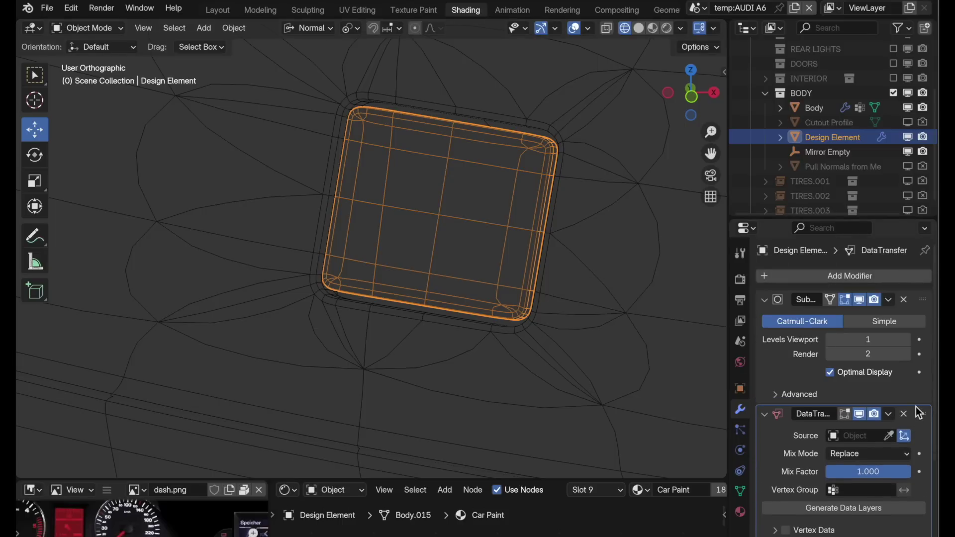
{"action": "scroll", "coordinate": [907, 401], "scroll_direction": "down", "scroll_amount": 3}
{"action": "scroll", "coordinate": [908, 406], "scroll_direction": "down", "scroll_amount": 1}
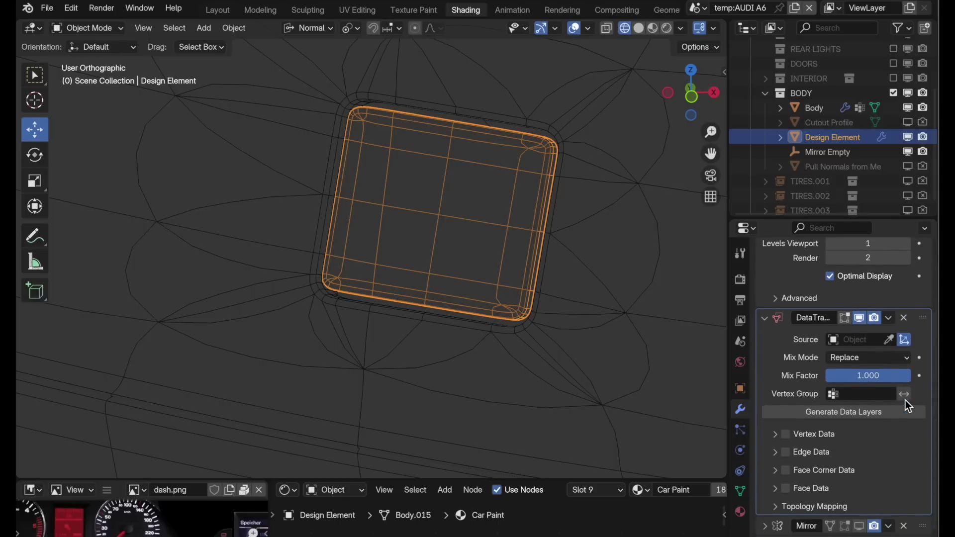
Step: Set the Data Transfer source to 'Pull Normals from Me' and the vertex group to Blend Verts
{"action": "left_click", "coordinate": [889, 339]}
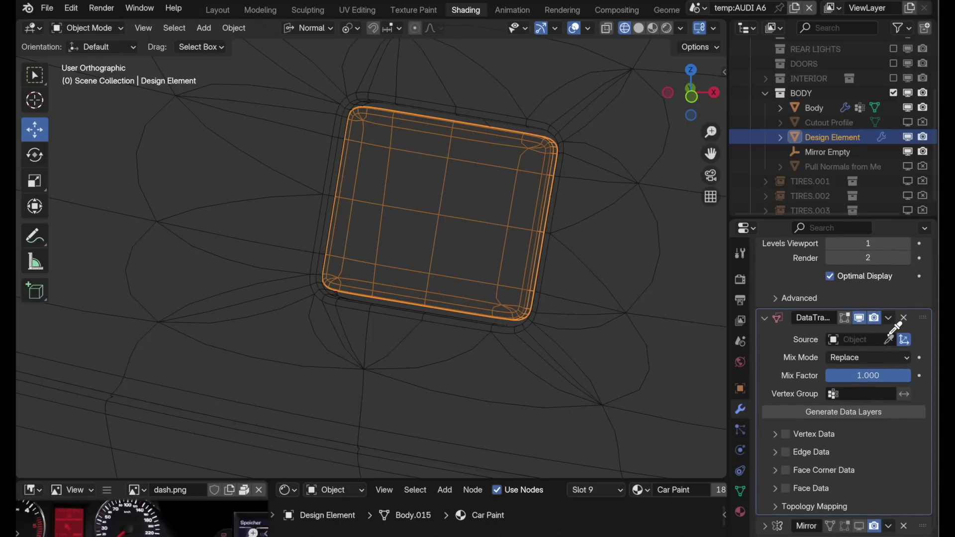
{"action": "left_click", "coordinate": [849, 171]}
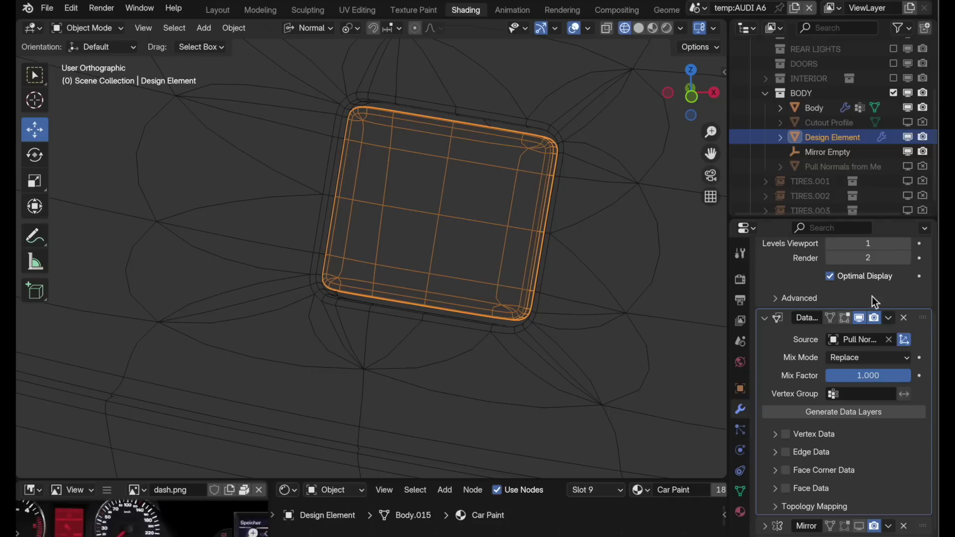
{"action": "left_click", "coordinate": [836, 396]}
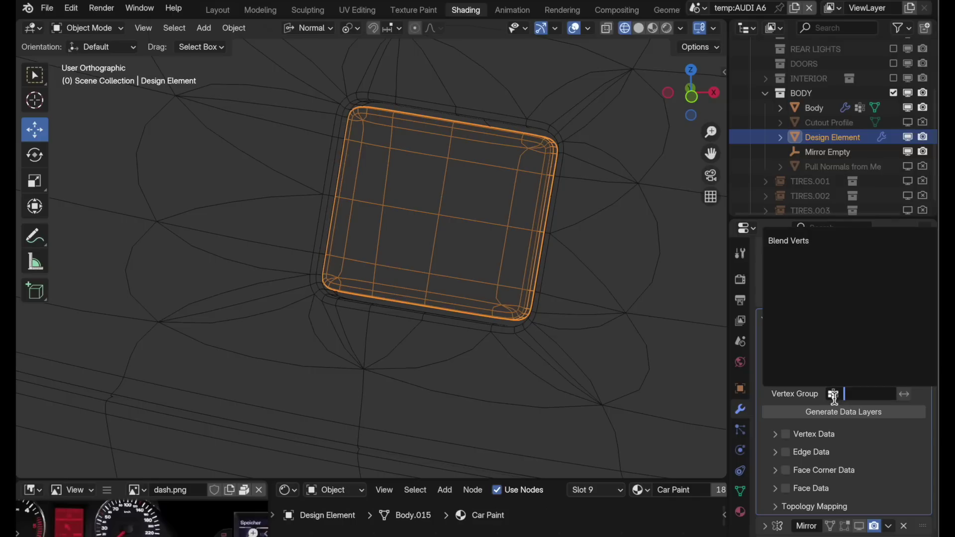
{"action": "left_click", "coordinate": [801, 241]}
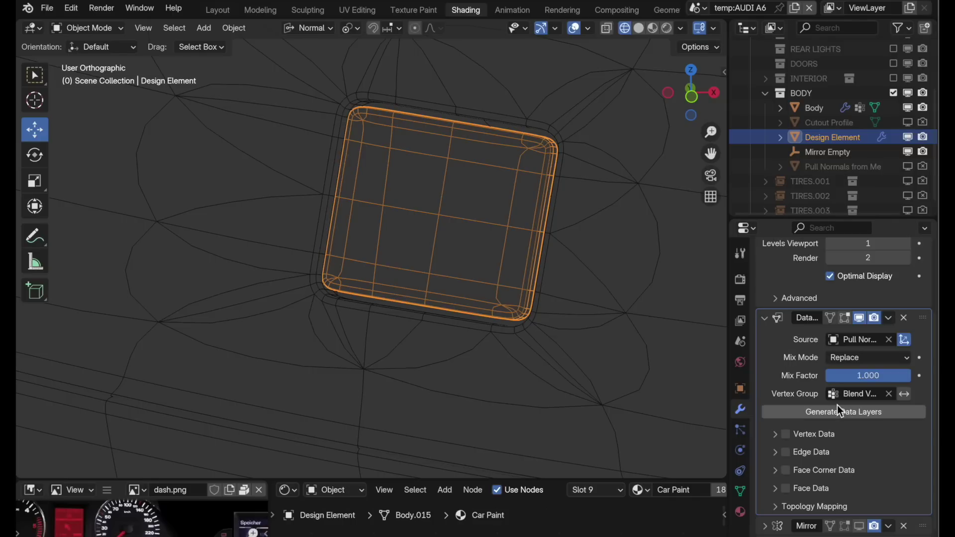
Step: Enable Face Corner Data custom normals with Nearest Face Interpolated mapping
{"action": "left_click", "coordinate": [786, 471]}
{"action": "scroll", "coordinate": [828, 479], "scroll_direction": "down", "scroll_amount": 1}
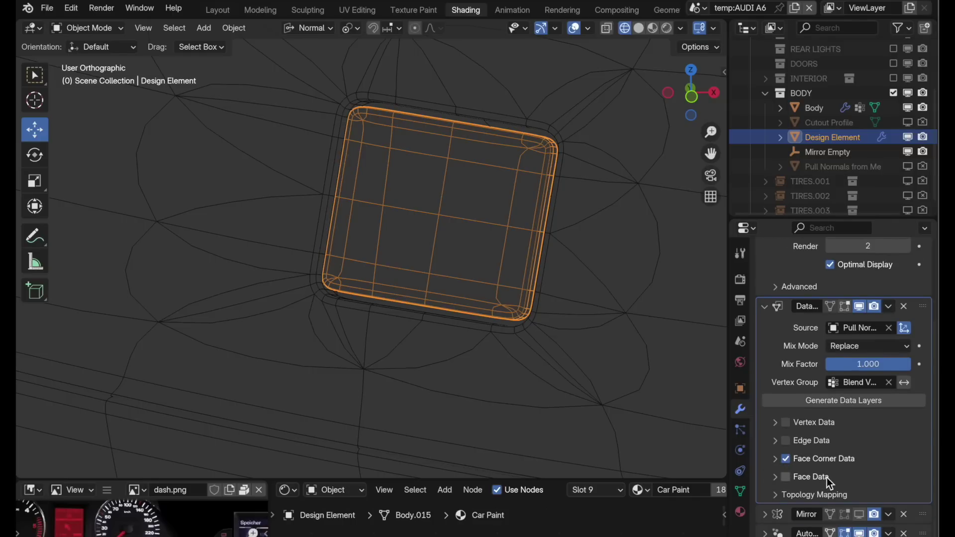
{"action": "left_click", "coordinate": [775, 456]}
{"action": "scroll", "coordinate": [801, 462], "scroll_direction": "down", "scroll_amount": 2}
{"action": "scroll", "coordinate": [801, 462], "scroll_direction": "down", "scroll_amount": 3}
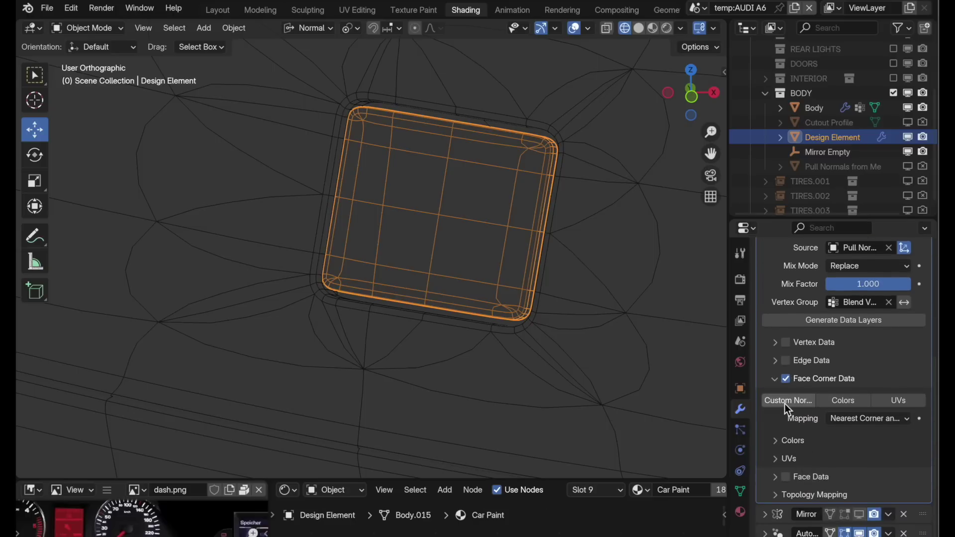
{"action": "left_click", "coordinate": [851, 420]}
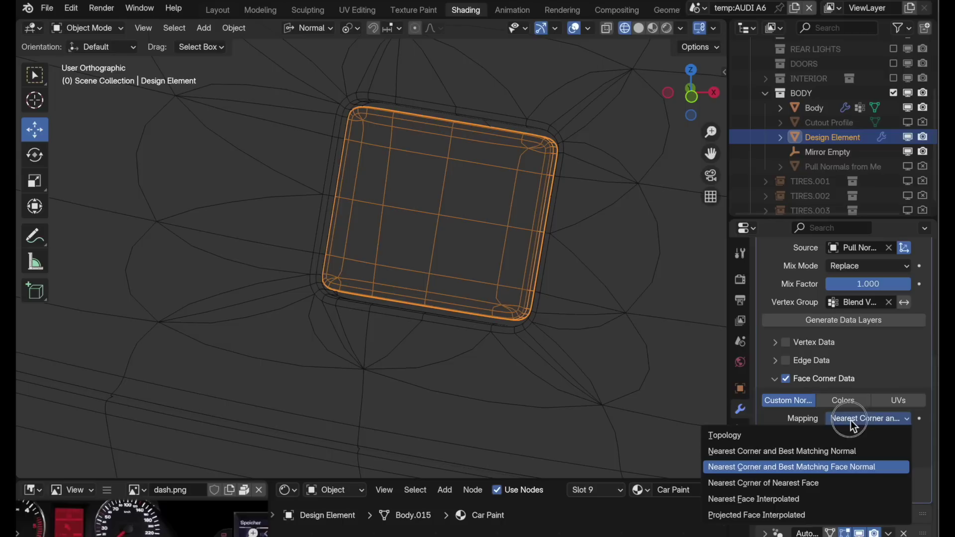
{"action": "left_click", "coordinate": [806, 499]}
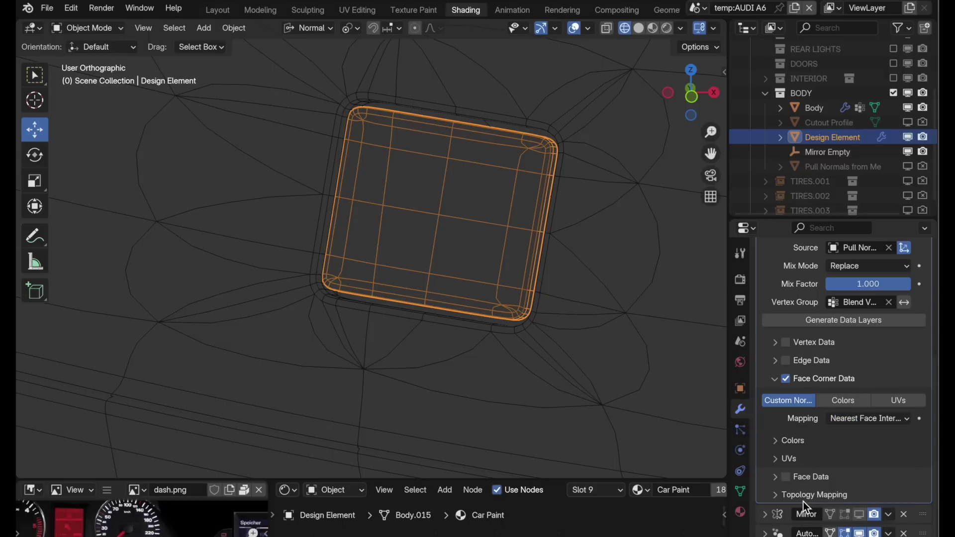
{"action": "middle_click_drag", "start_coordinate": [584, 237], "coordinate": [614, 324]}
{"action": "scroll", "coordinate": [831, 313], "scroll_direction": "up", "scroll_amount": 5}
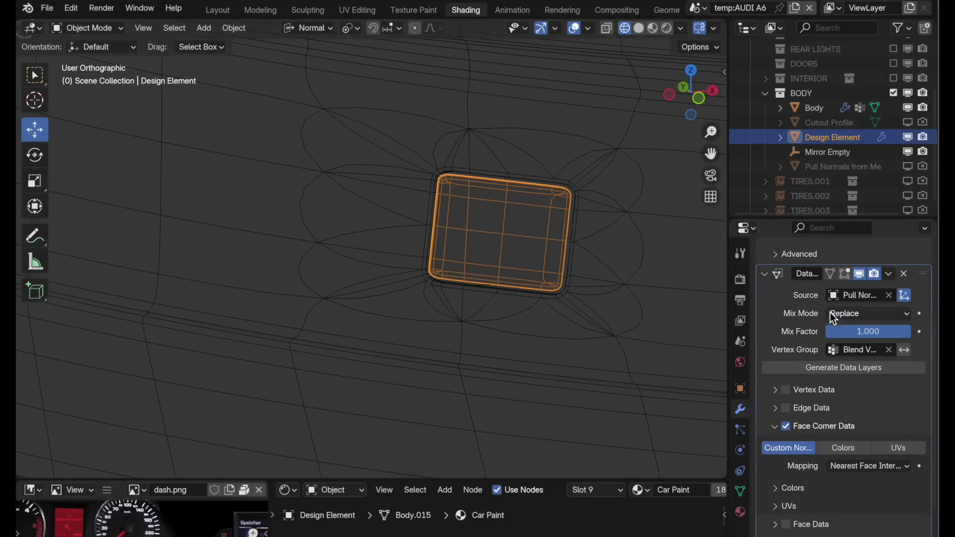
Step: Collapse the modifier, switch to Solid shading with overlays off, and orbit around the plate's edges
{"action": "left_click", "coordinate": [802, 326]}
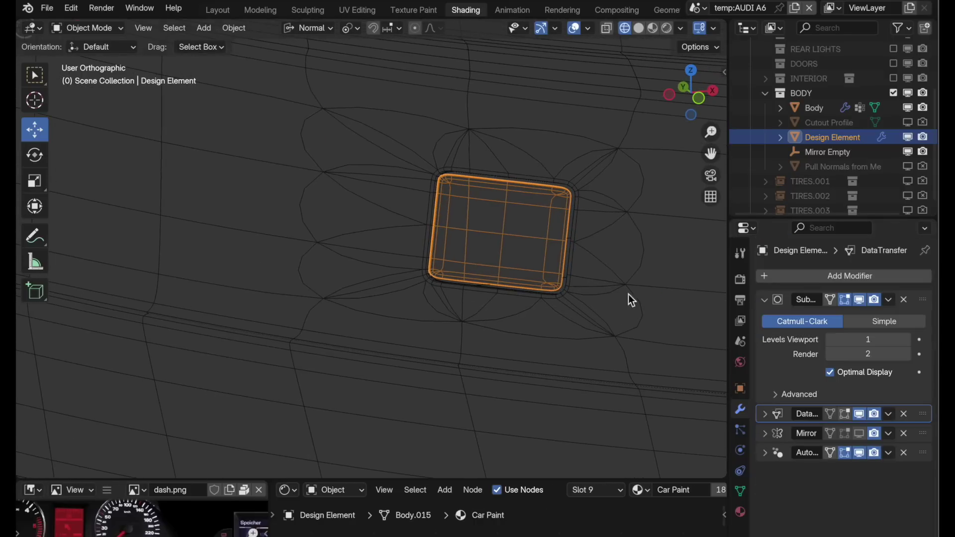
{"action": "left_click", "coordinate": [638, 29]}
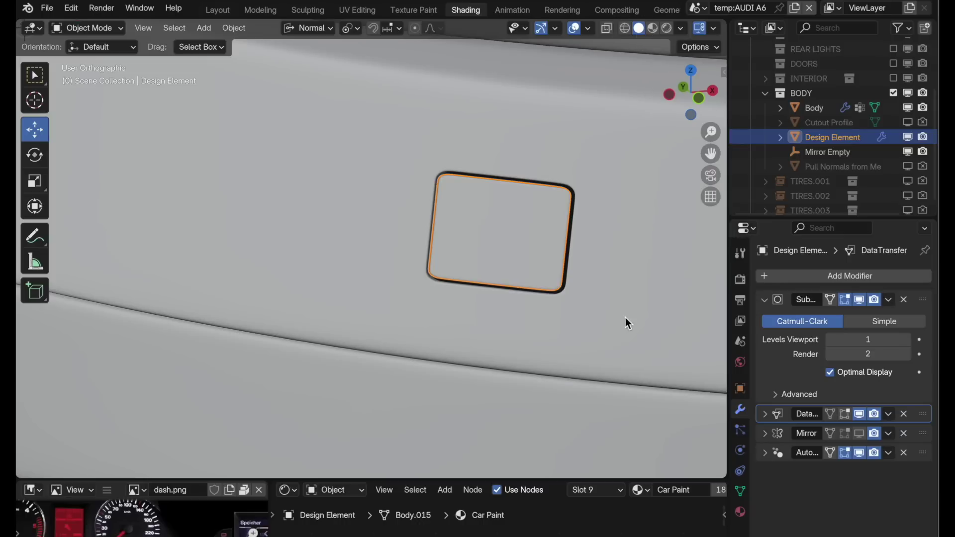
{"action": "middle_click_drag", "start_coordinate": [597, 266], "coordinate": [596, 308]}
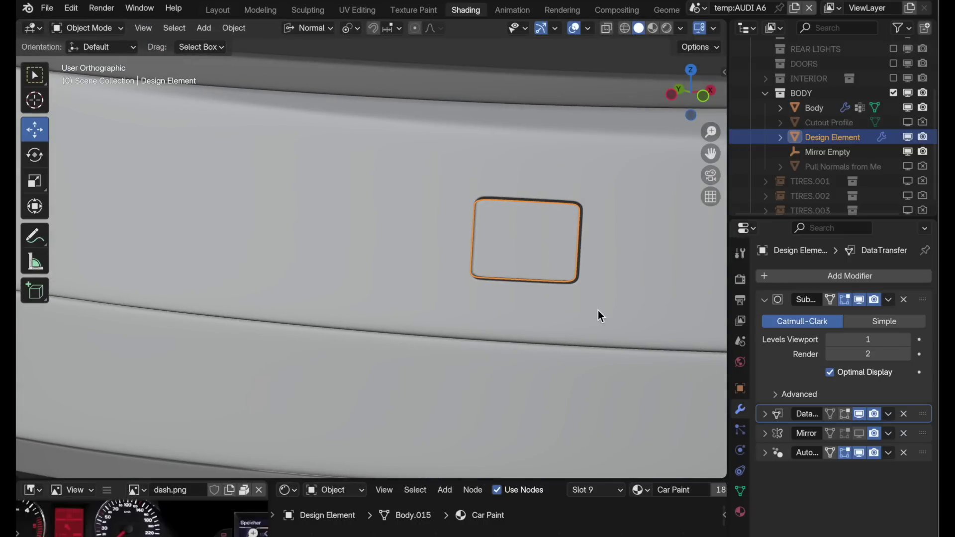
{"action": "middle_click_drag", "start_coordinate": [640, 170], "coordinate": [589, 256]}
{"action": "left_click", "coordinate": [574, 28]}
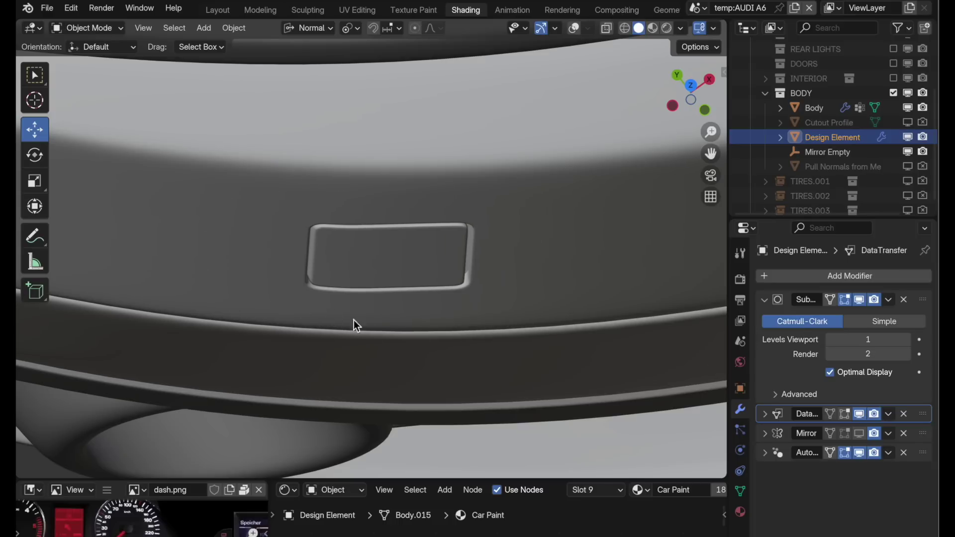
{"action": "middle_click_drag", "start_coordinate": [549, 253], "coordinate": [545, 251]}
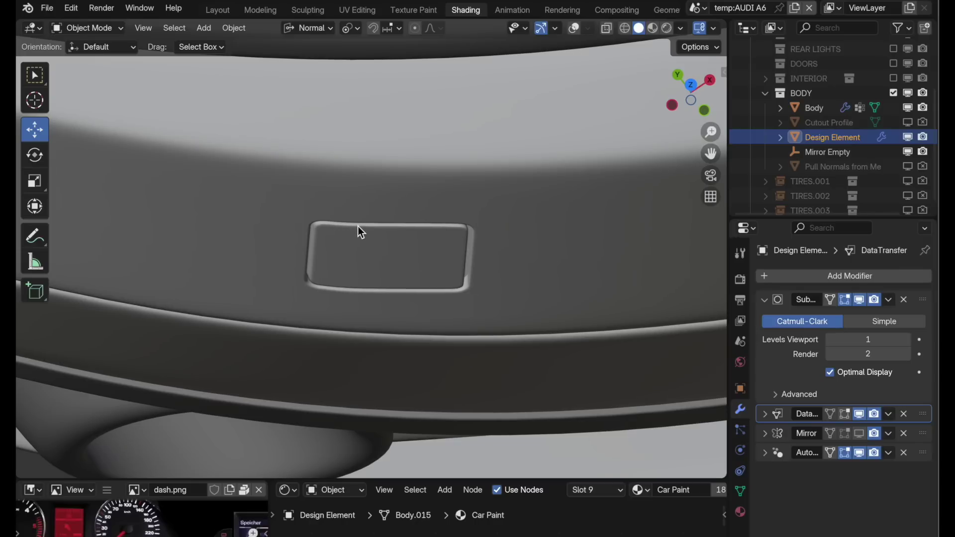
{"action": "middle_click_drag", "start_coordinate": [521, 236], "coordinate": [546, 223]}
Step: Shade the viewport with the striped zebra MatCap and watch stripes flow across the plate
{"action": "left_click", "coordinate": [681, 30]}
{"action": "left_click", "coordinate": [676, 95]}
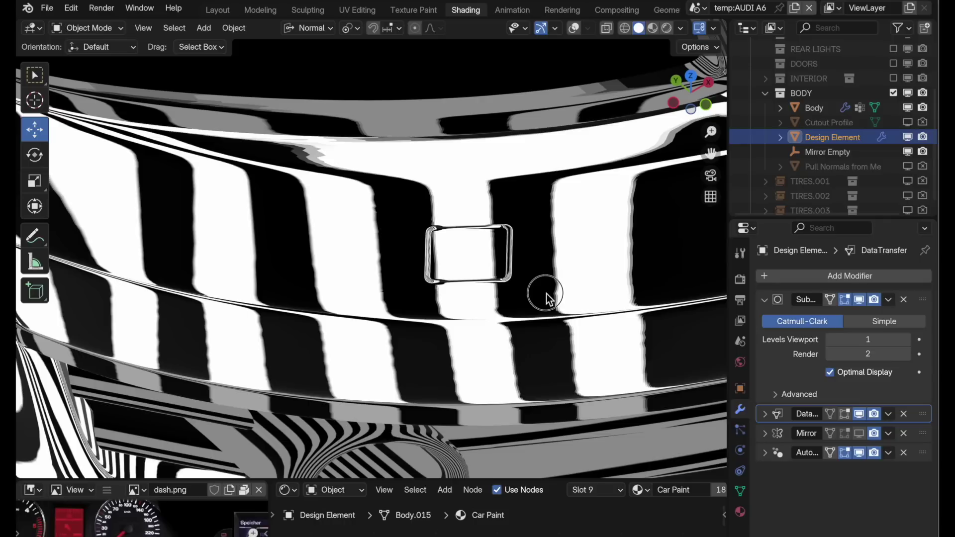
{"action": "middle_click_drag", "start_coordinate": [546, 294], "coordinate": [536, 299]}
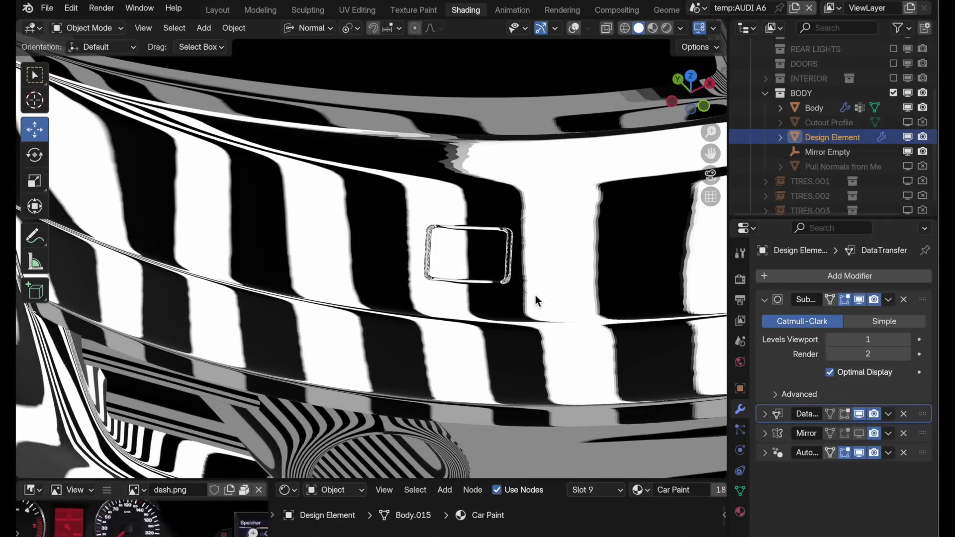
Step: Switch to the glossy red MatCap and orbit to inspect the red reflections
{"action": "left_click", "coordinate": [680, 29]}
{"action": "left_click", "coordinate": [680, 130]}
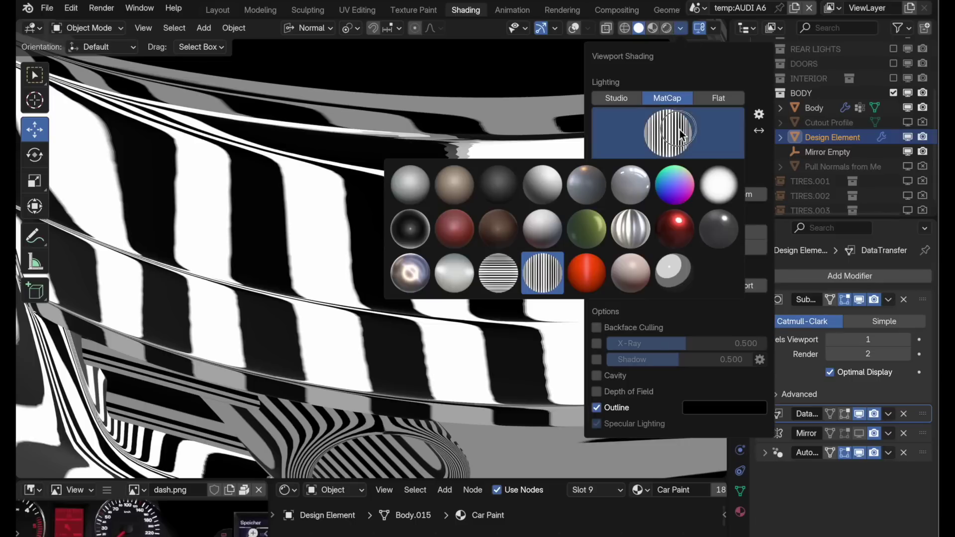
{"action": "left_click", "coordinate": [681, 232]}
{"action": "middle_click_drag", "start_coordinate": [547, 279], "coordinate": [667, 384]}
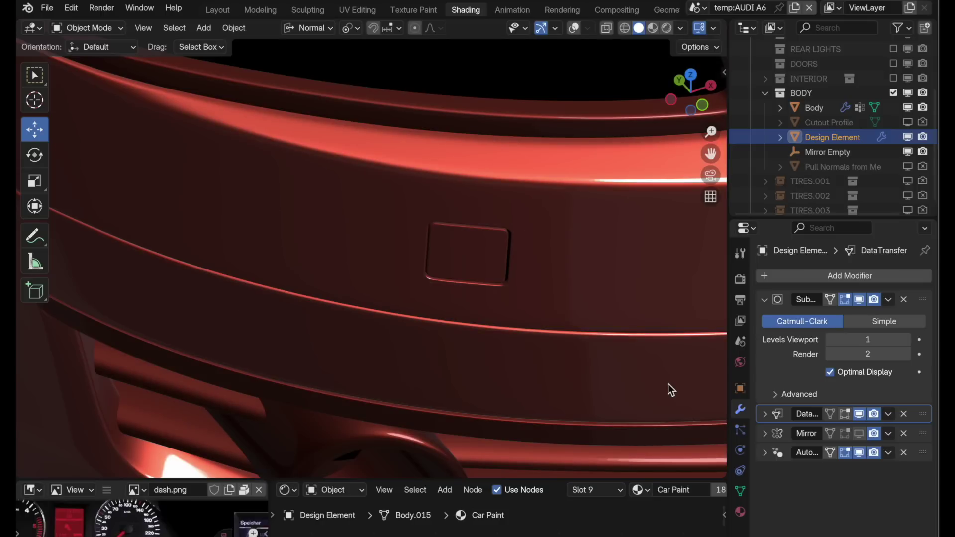
Step: Disable the Body's Data Transfer in the viewport, then select Design Element and orbit to compare shading
{"action": "left_click", "coordinate": [655, 190]}
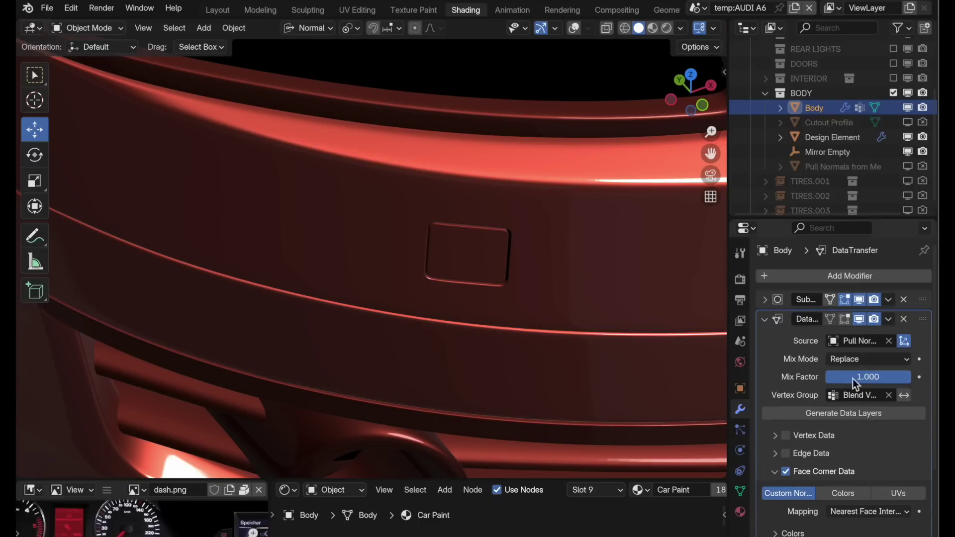
{"action": "left_click", "coordinate": [858, 319]}
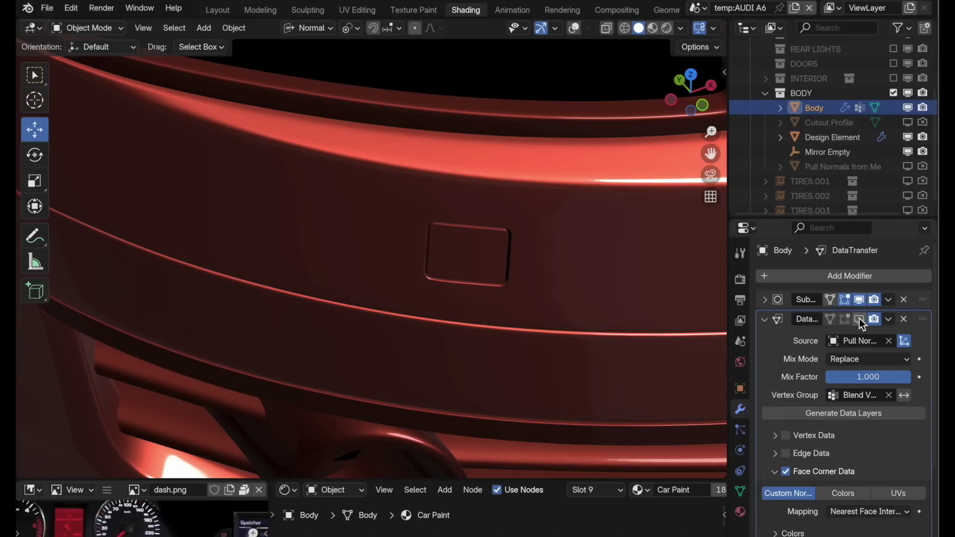
{"action": "left_click", "coordinate": [500, 244]}
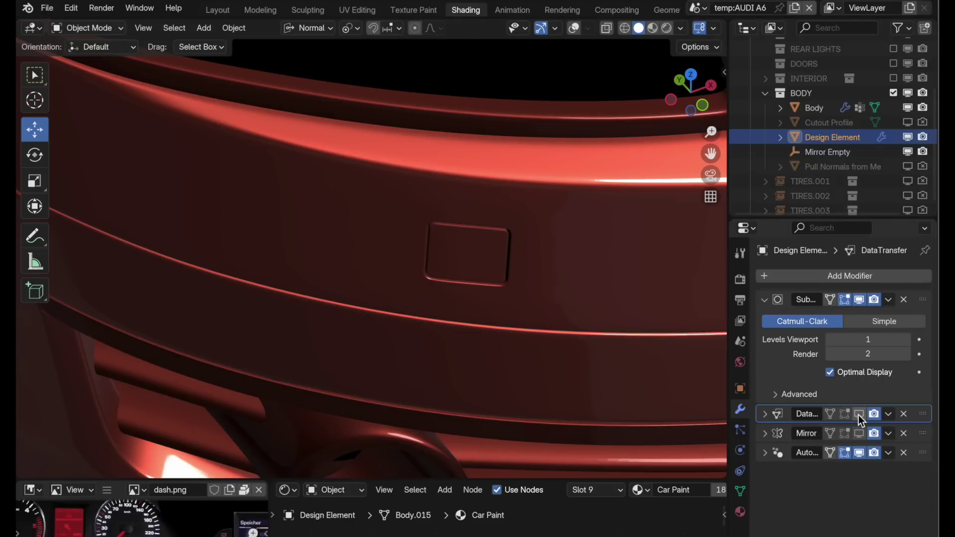
{"action": "middle_click_drag", "start_coordinate": [517, 265], "coordinate": [499, 173]}
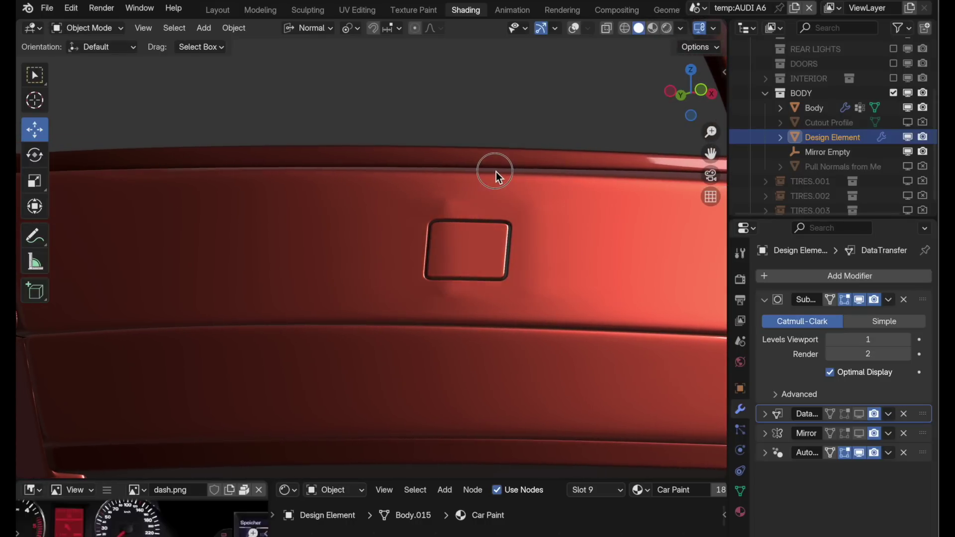
Step: Re-enable the Data Transfer viewport toggles and orbit to confirm smooth reflections around the plate
{"action": "left_click", "coordinate": [860, 414]}
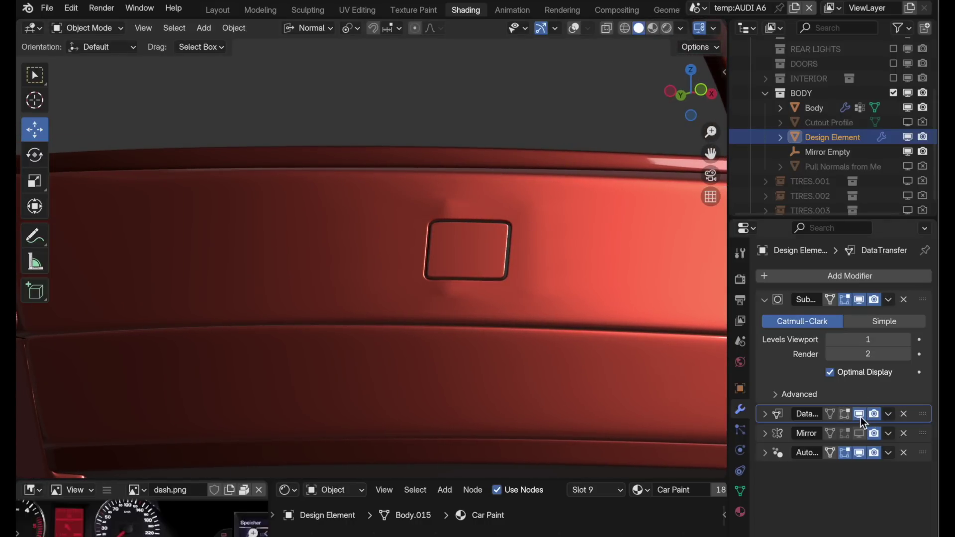
{"action": "left_click", "coordinate": [513, 208]}
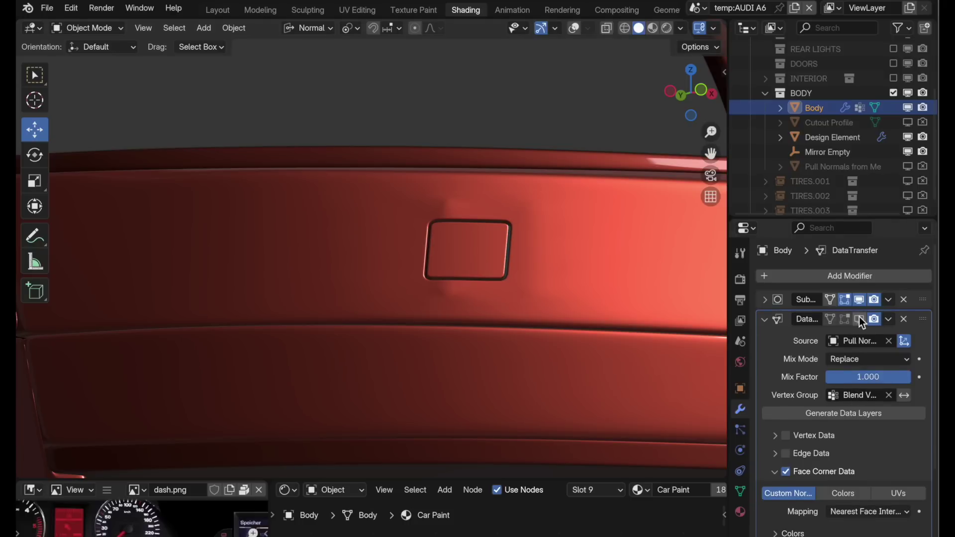
{"action": "left_click", "coordinate": [582, 288]}
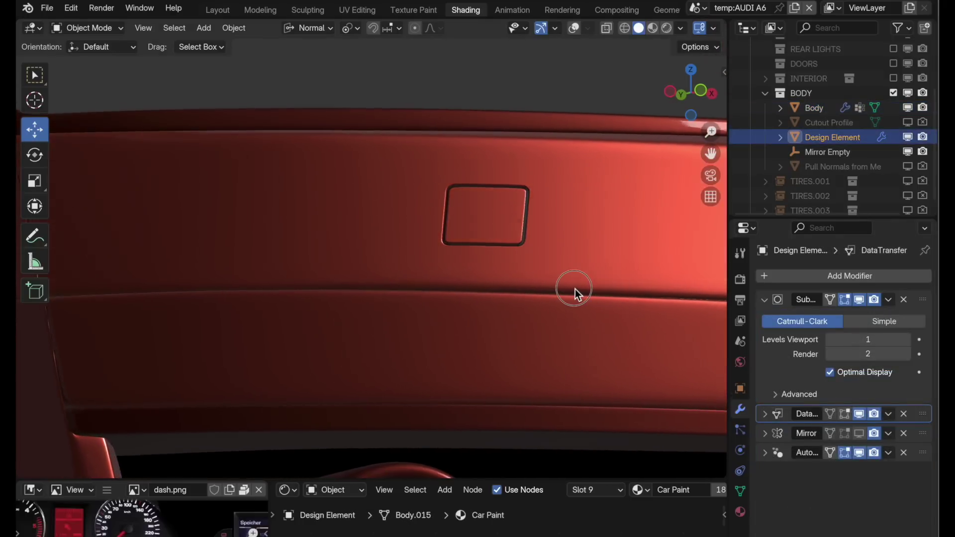
{"action": "middle_click_drag", "start_coordinate": [575, 294], "coordinate": [624, 316]}
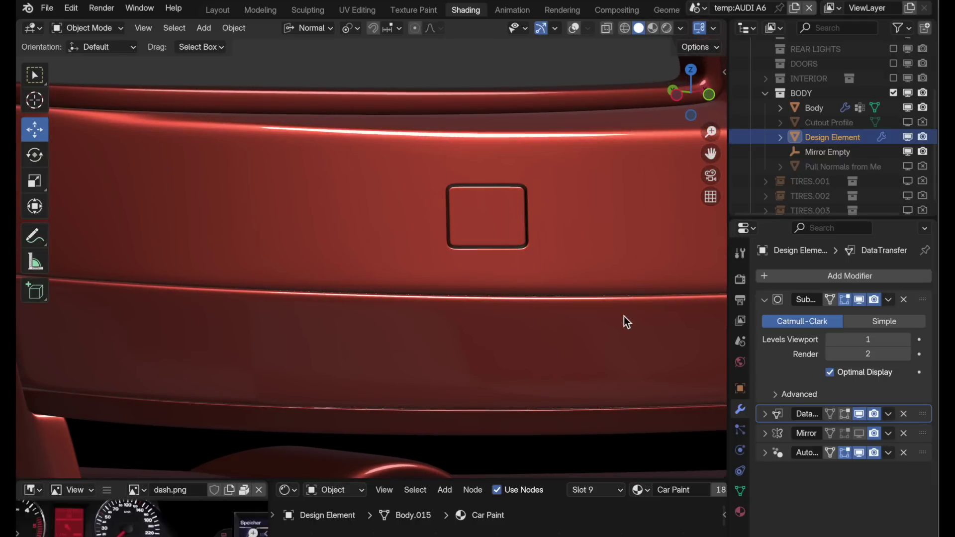